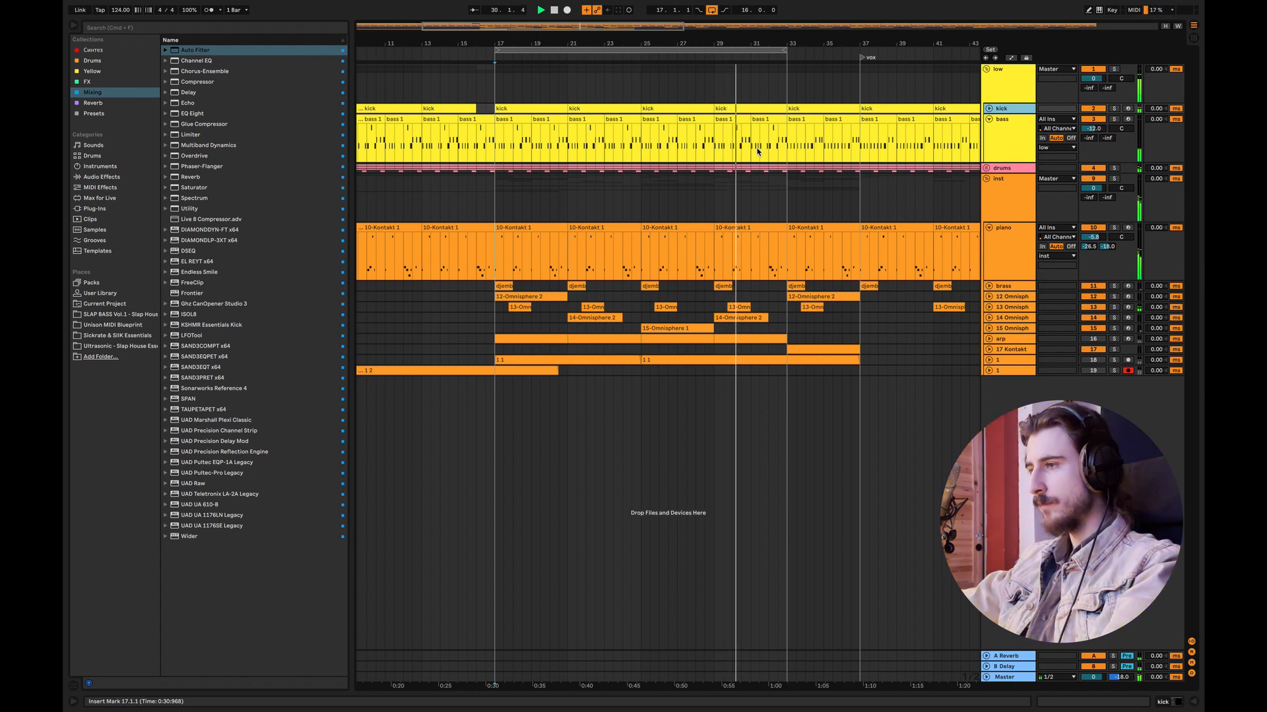
Step: Stop playback and highlight bars 17 to 33 across the inst group
{"action": "key", "text": "space"}
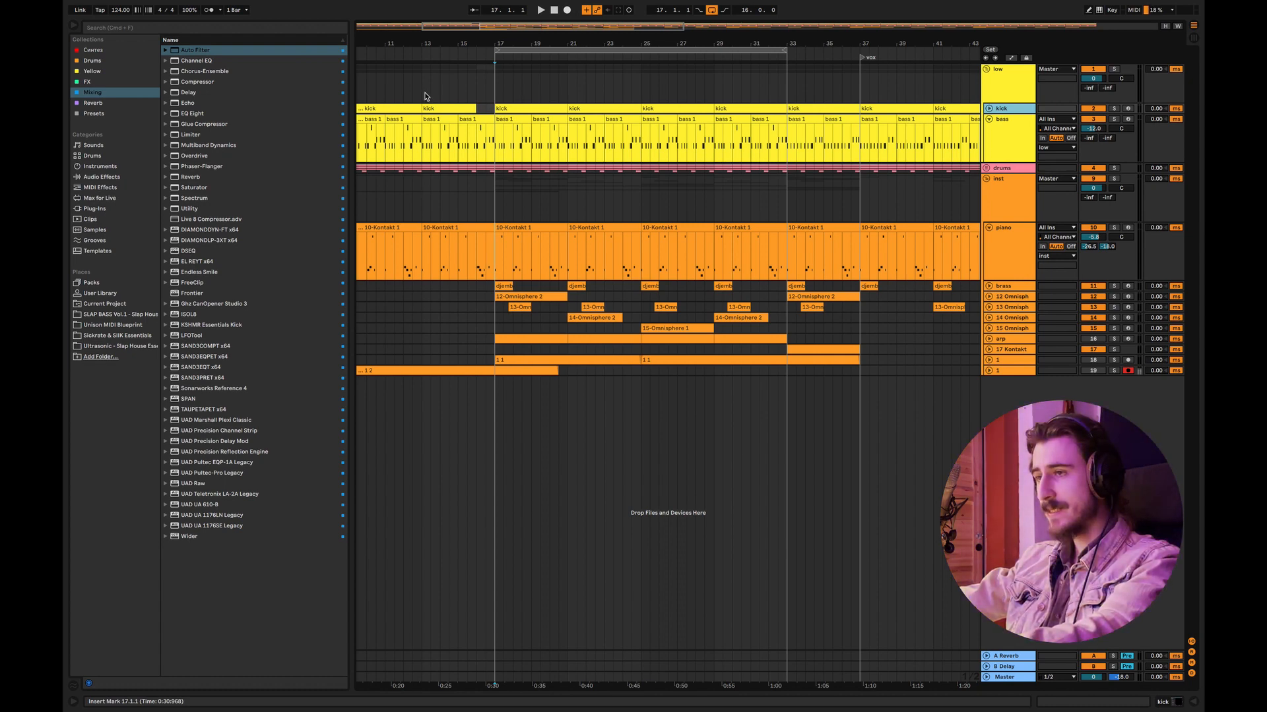
{"action": "left_click_drag", "start_coordinate": [496, 210], "coordinate": [782, 200]}
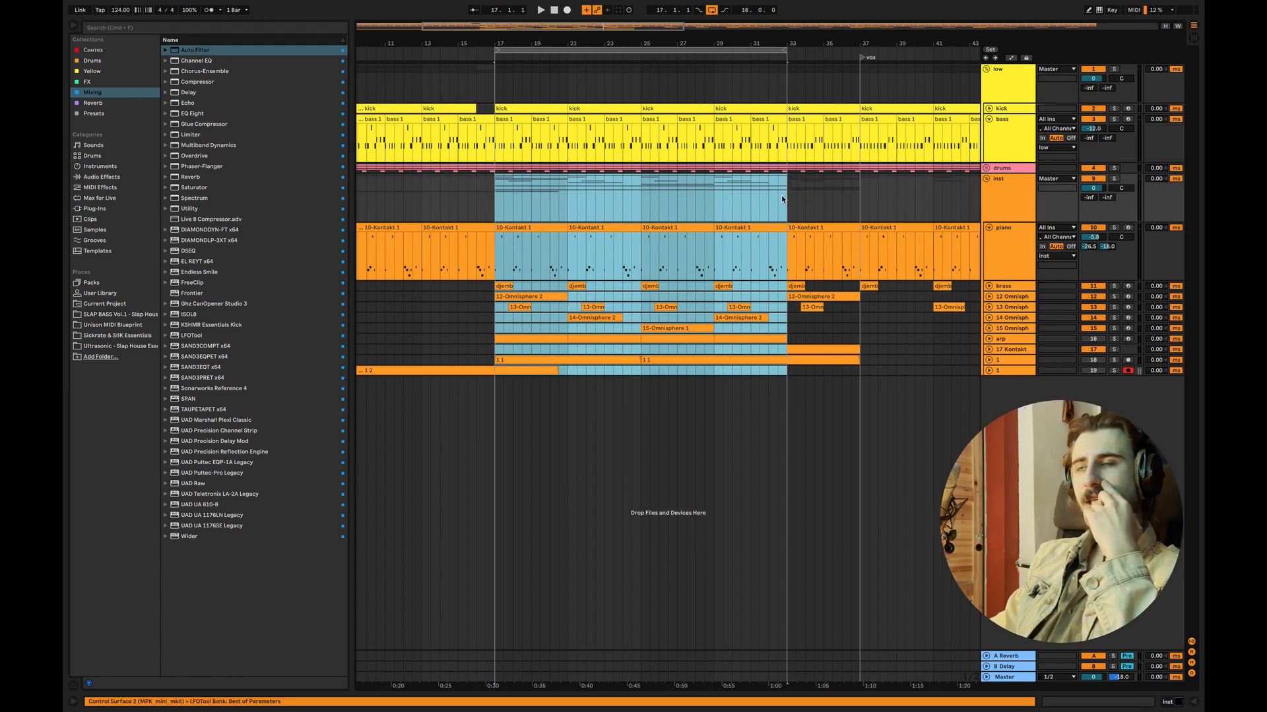
{"action": "left_click", "coordinate": [495, 212]}
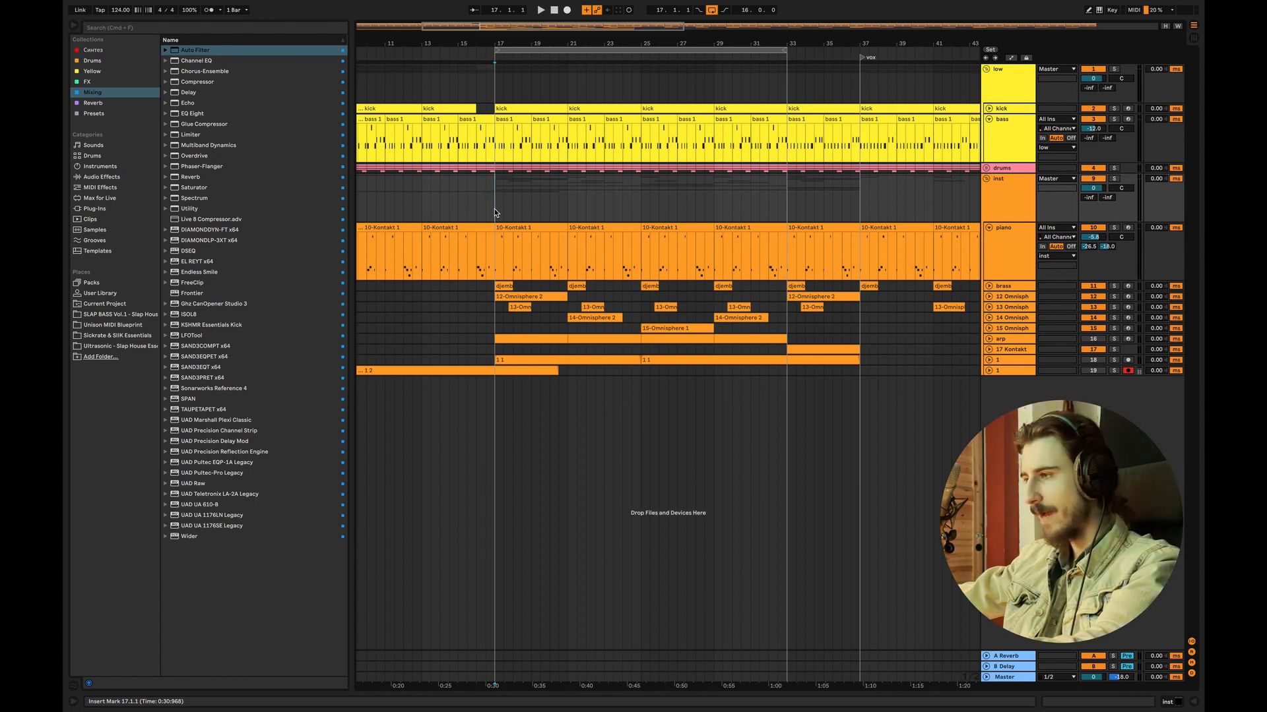
Step: Unfold and solo the 12 Omnisphere track, and highlight its bars 17 to 33
{"action": "left_click", "coordinate": [989, 297]}
{"action": "left_click", "coordinate": [531, 317]}
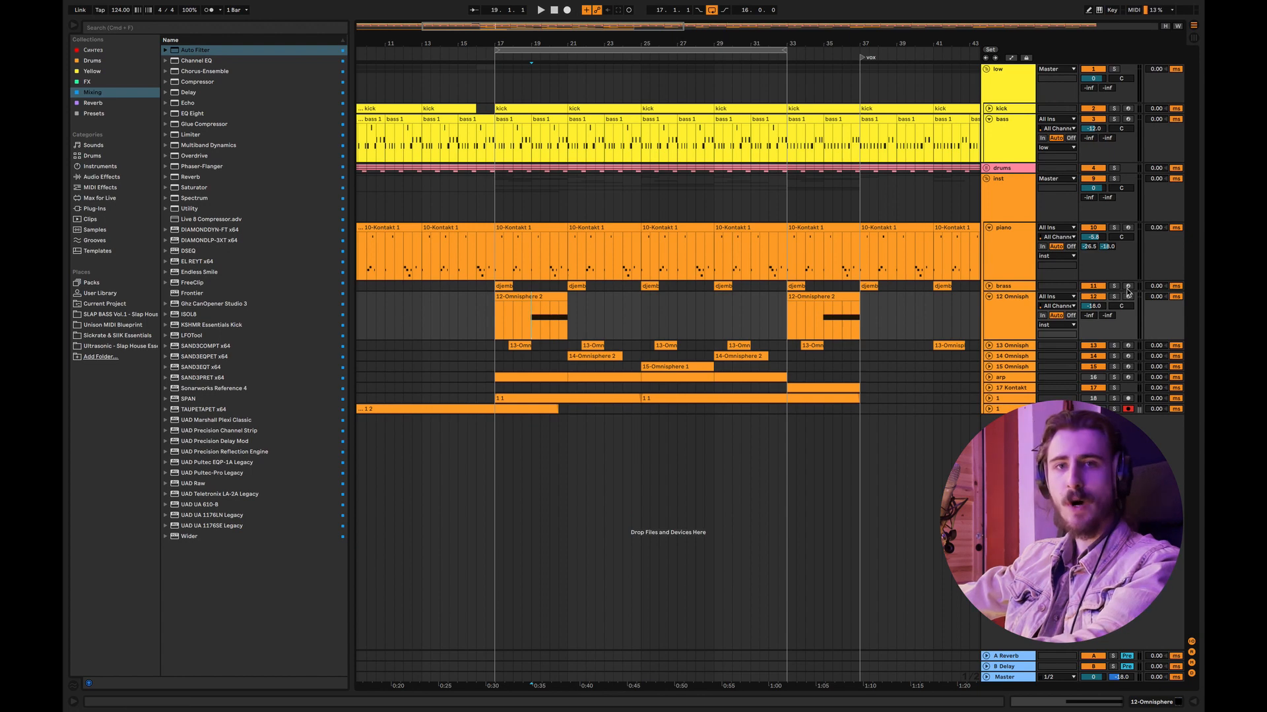
{"action": "left_click", "coordinate": [1115, 297]}
{"action": "left_click_drag", "start_coordinate": [493, 325], "coordinate": [789, 308]}
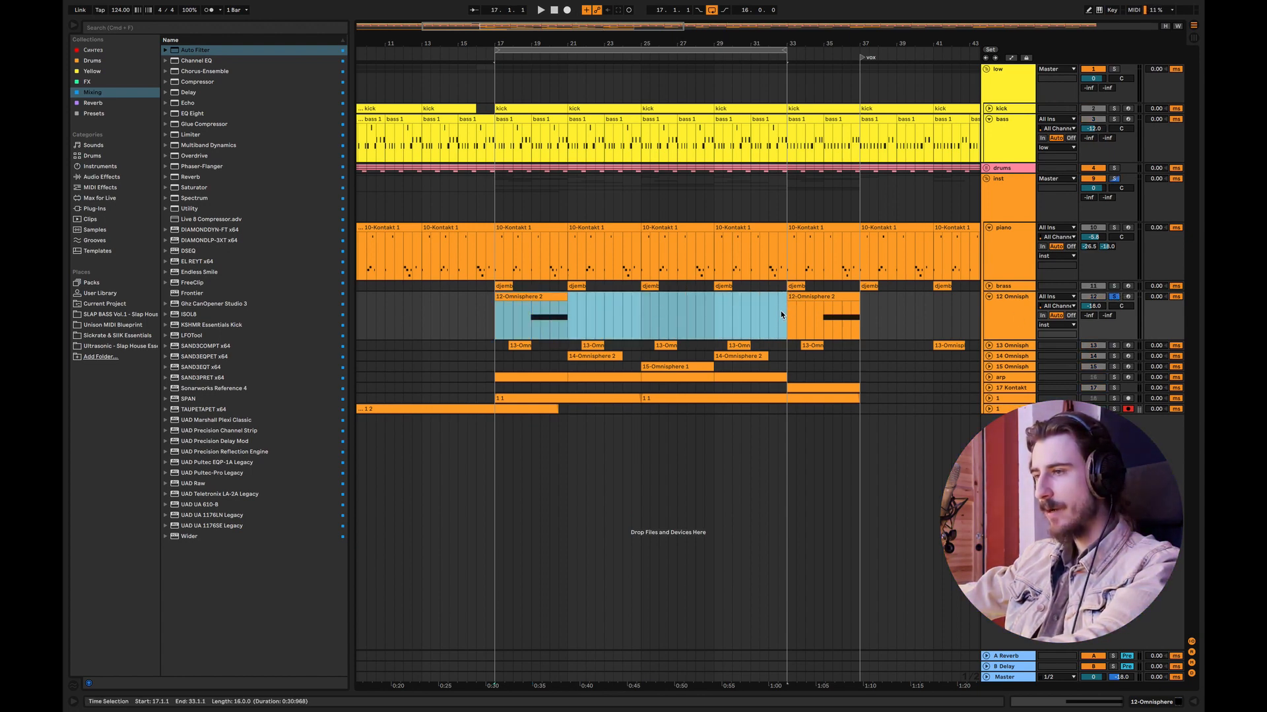
{"action": "left_click", "coordinate": [510, 317]}
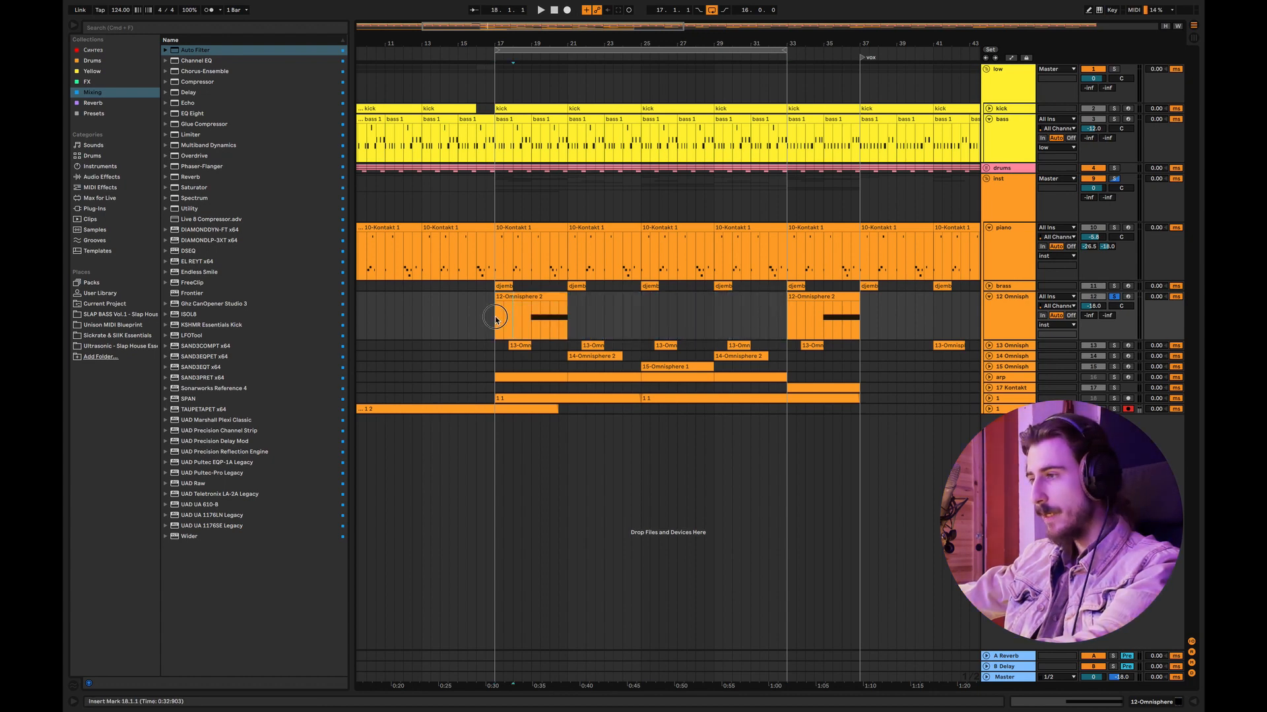
{"action": "left_click_drag", "start_coordinate": [495, 316], "coordinate": [784, 298]}
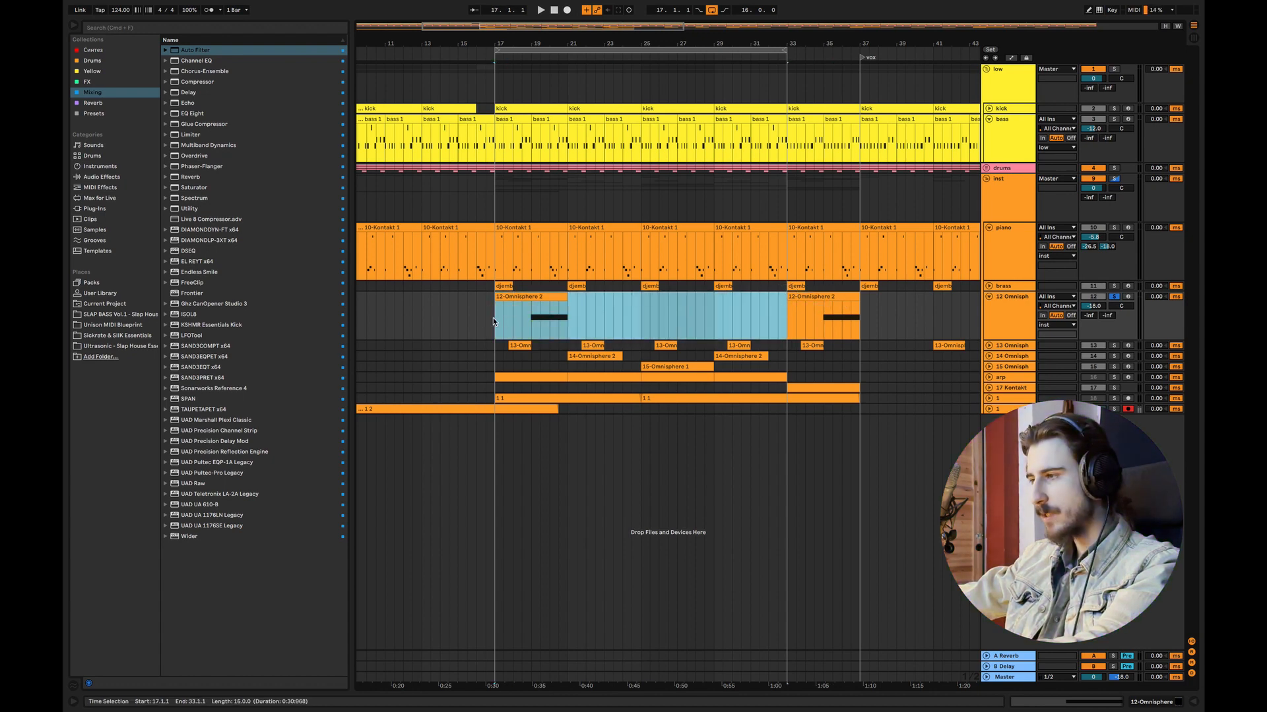
Step: Unfold and solo the 13 Omnisphere track, and audition it from bar 17.4
{"action": "left_click", "coordinate": [989, 345]}
{"action": "left_click", "coordinate": [512, 376]}
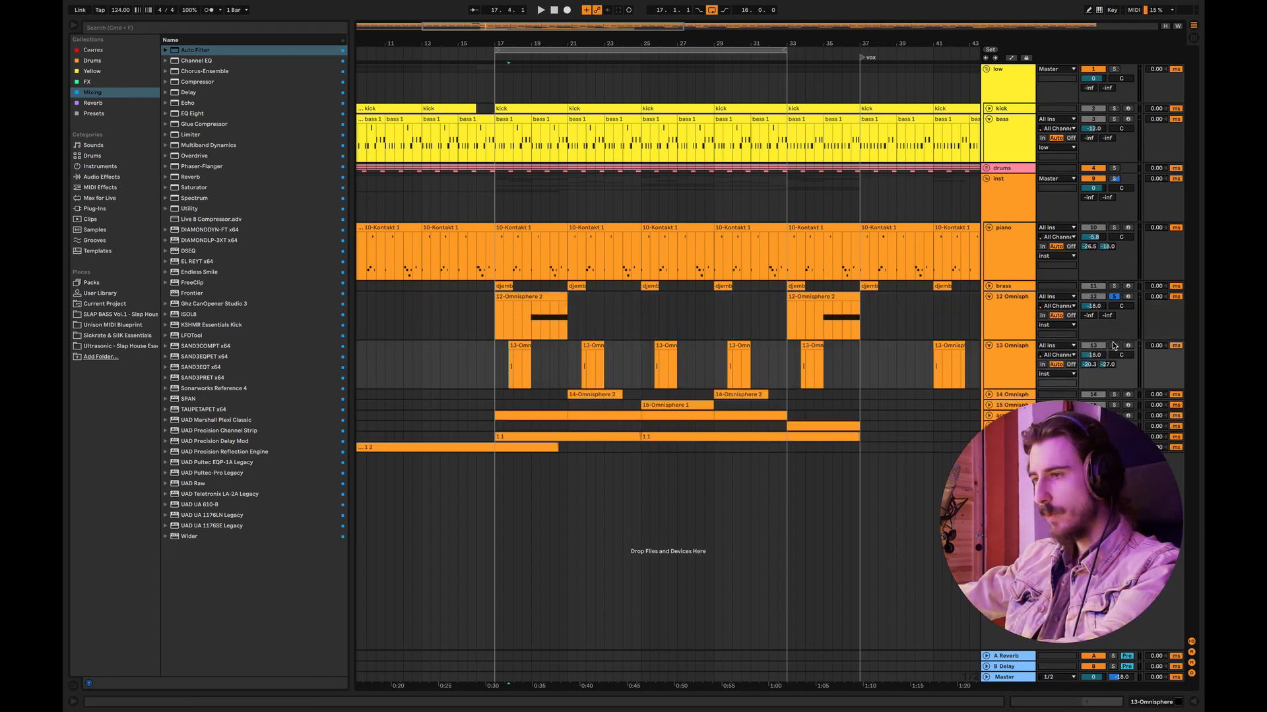
{"action": "left_click", "coordinate": [1113, 345]}
{"action": "key", "text": "space"}
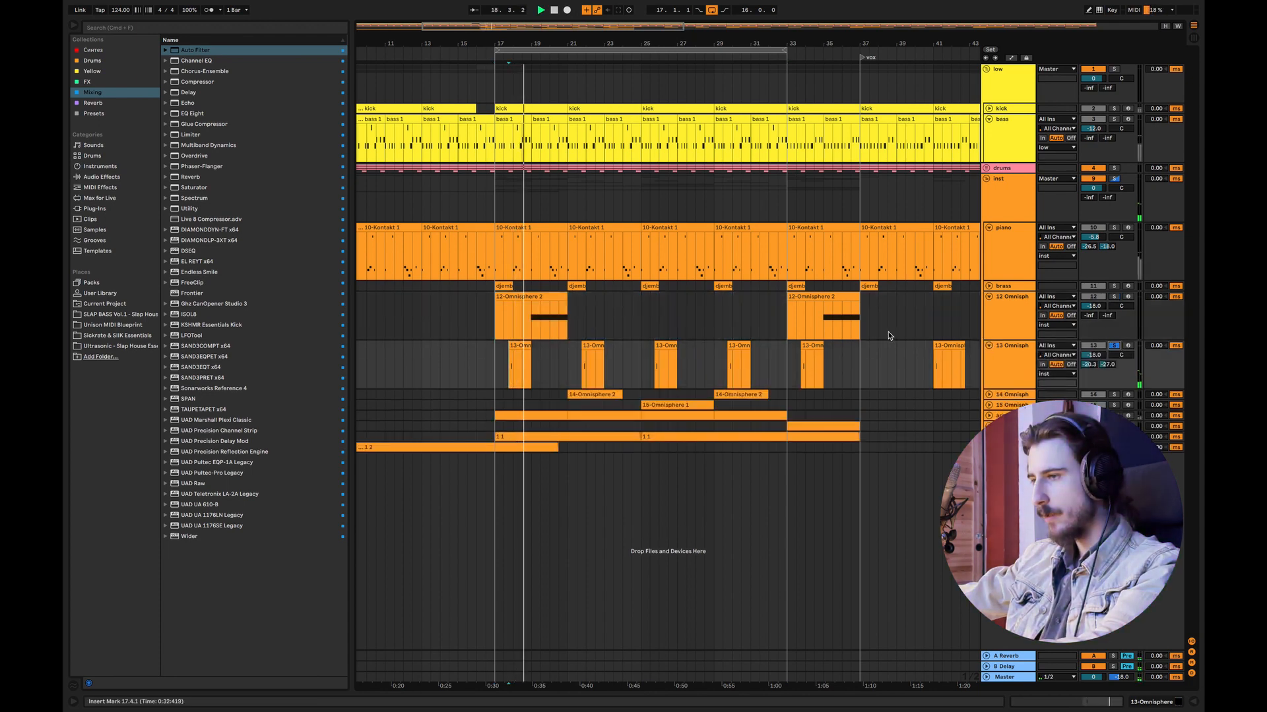
{"action": "key", "text": "space"}
Step: Unfold and solo the 14 Omnisphere track, and audition its first clip from bar 22.3
{"action": "left_click", "coordinate": [989, 394]}
{"action": "left_click", "coordinate": [595, 423]}
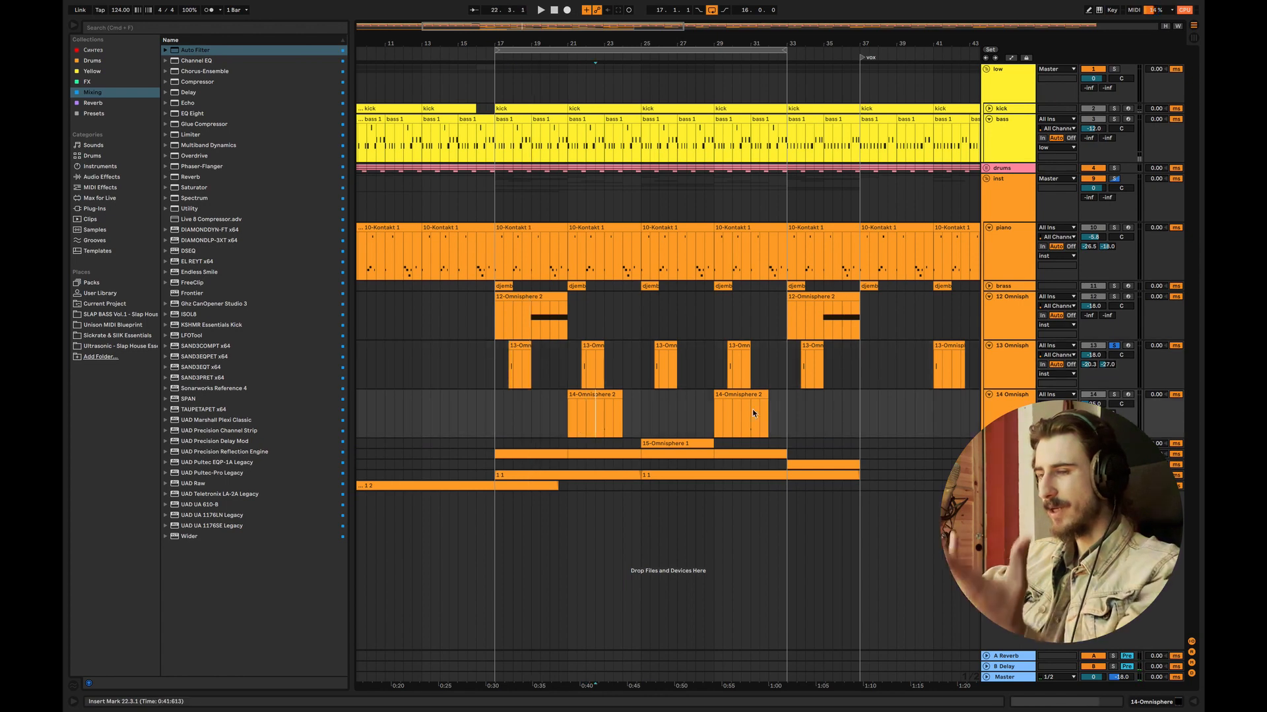
{"action": "left_click", "coordinate": [1114, 394]}
{"action": "key", "text": "space"}
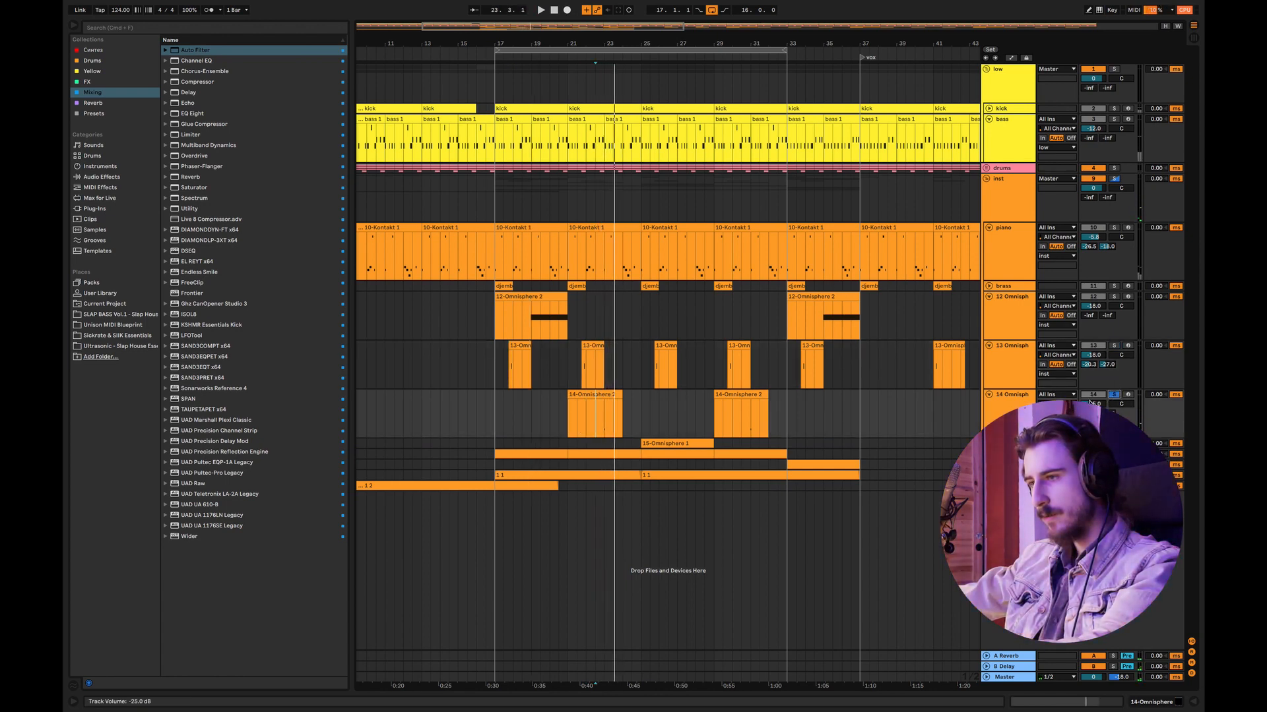
{"action": "key", "text": "space"}
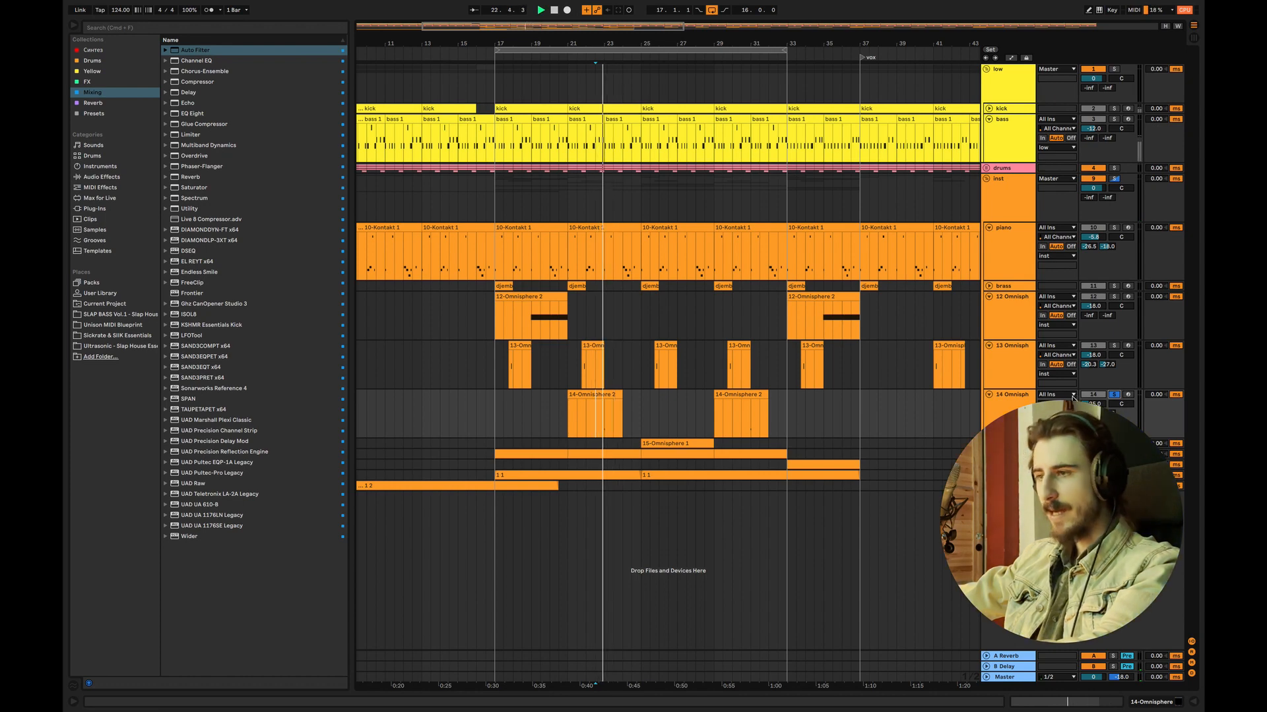
Step: Try lengthening the first 14 Omnisphere clip, undo the resize, stop playback and highlight bars 17 to 25 on that track
{"action": "left_click_drag", "start_coordinate": [622, 395], "coordinate": [632, 396]}
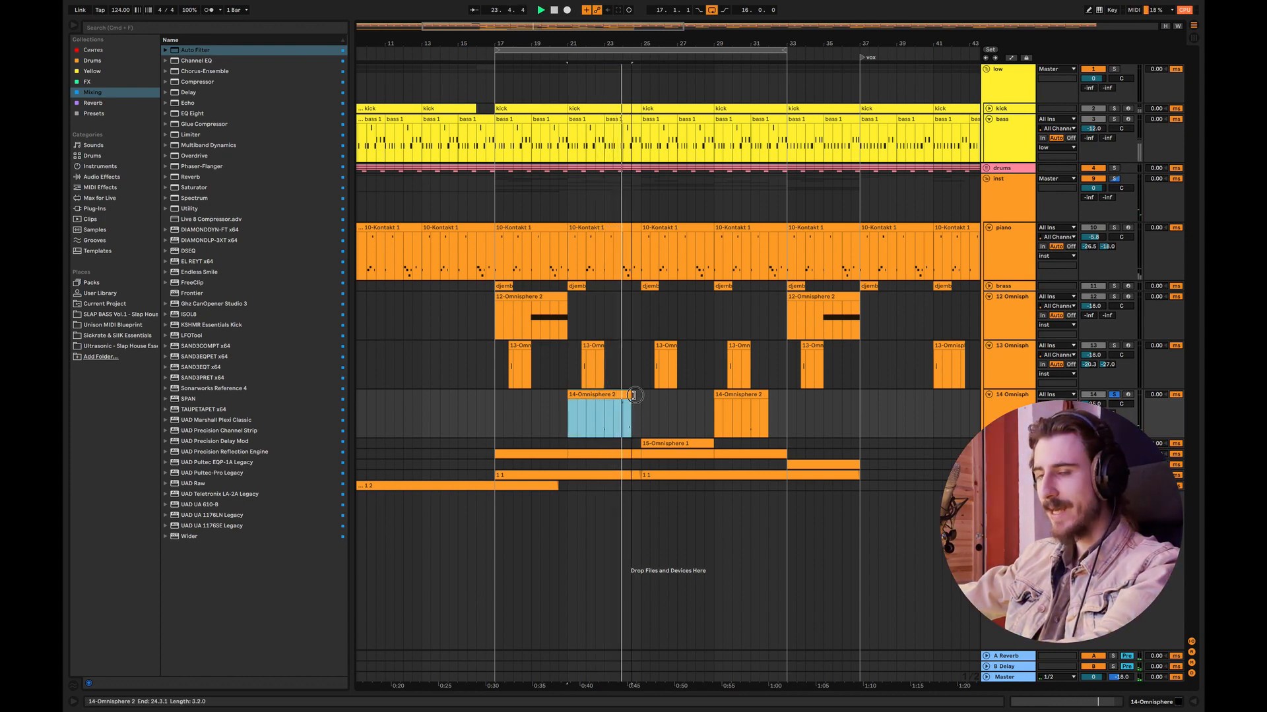
{"action": "key", "text": "super+z"}
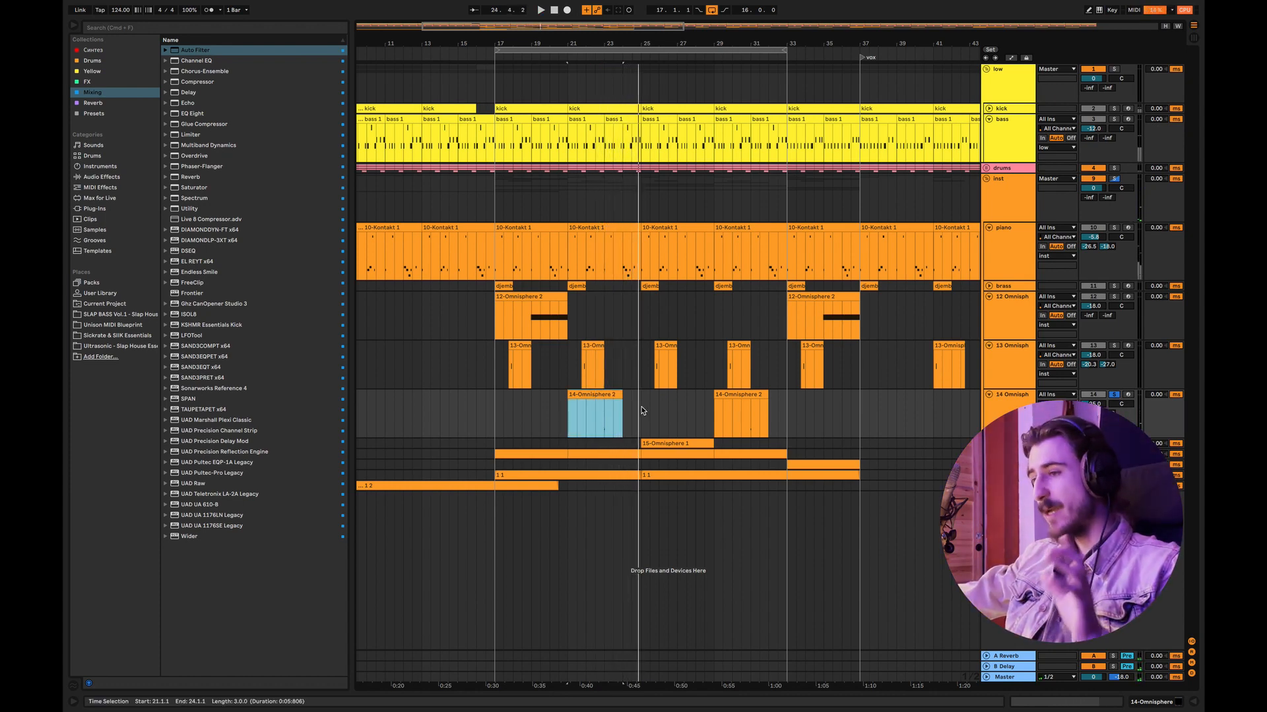
{"action": "key", "text": "space"}
{"action": "left_click_drag", "start_coordinate": [643, 410], "coordinate": [497, 401]}
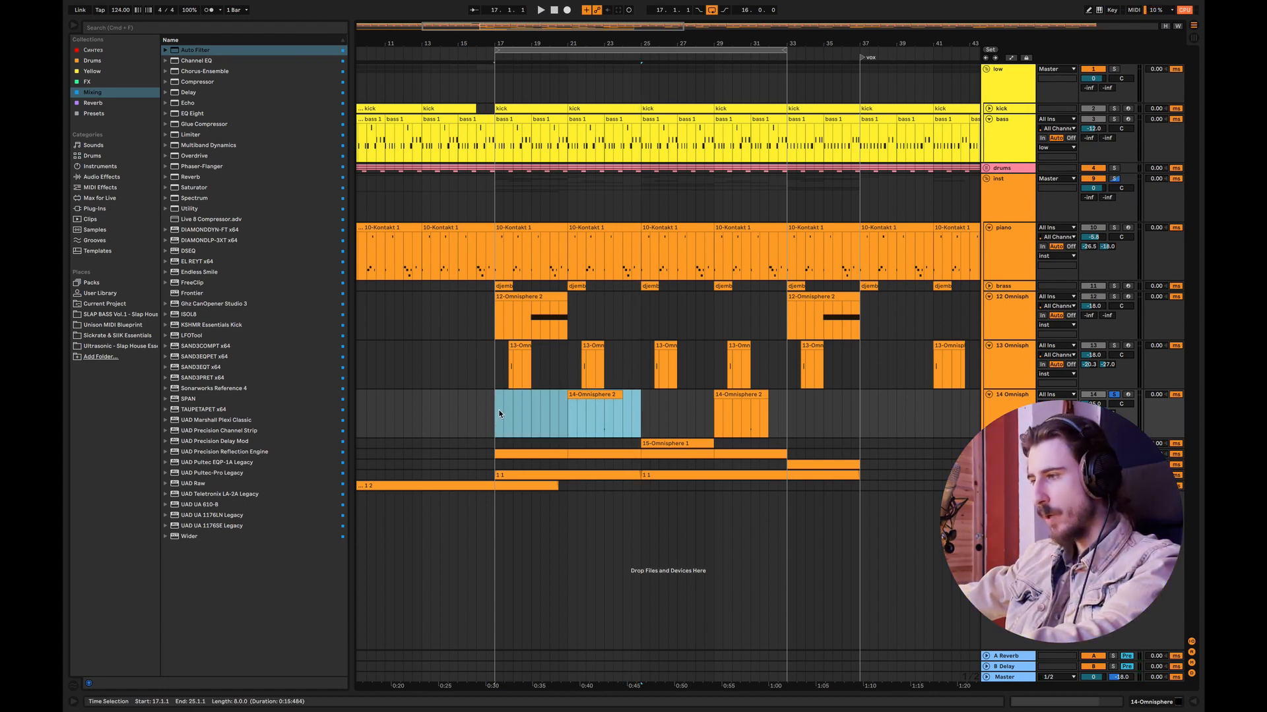
Step: Unfold and solo the 15 Omnisphere track, audition its clip from bar 26.3, and highlight bars 17 to 33
{"action": "left_click", "coordinate": [989, 443]}
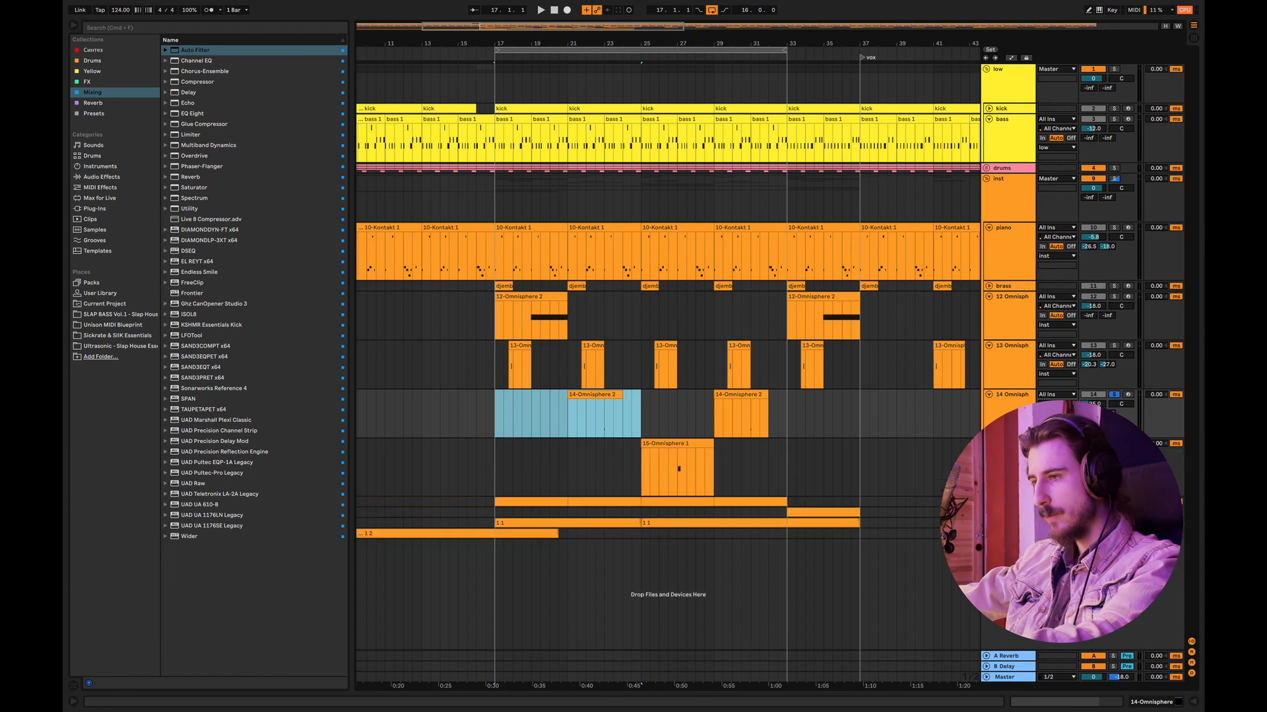
{"action": "left_click", "coordinate": [670, 480]}
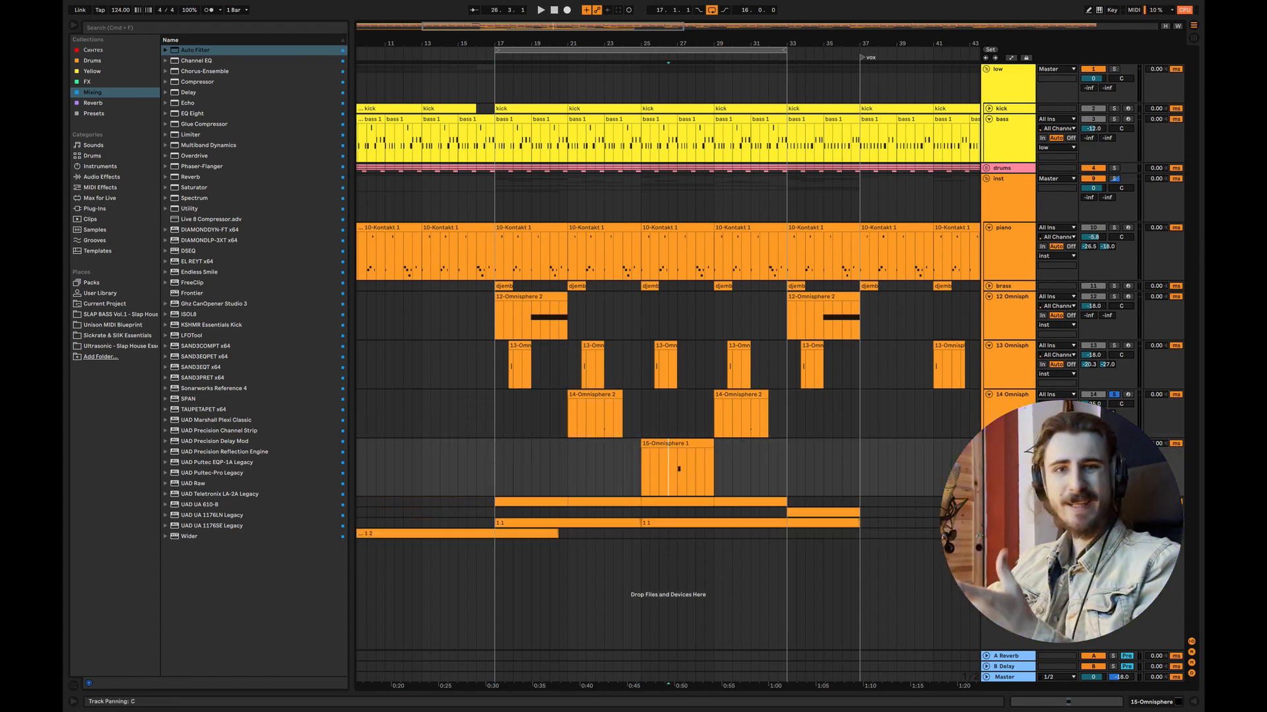
{"action": "key", "text": "space"}
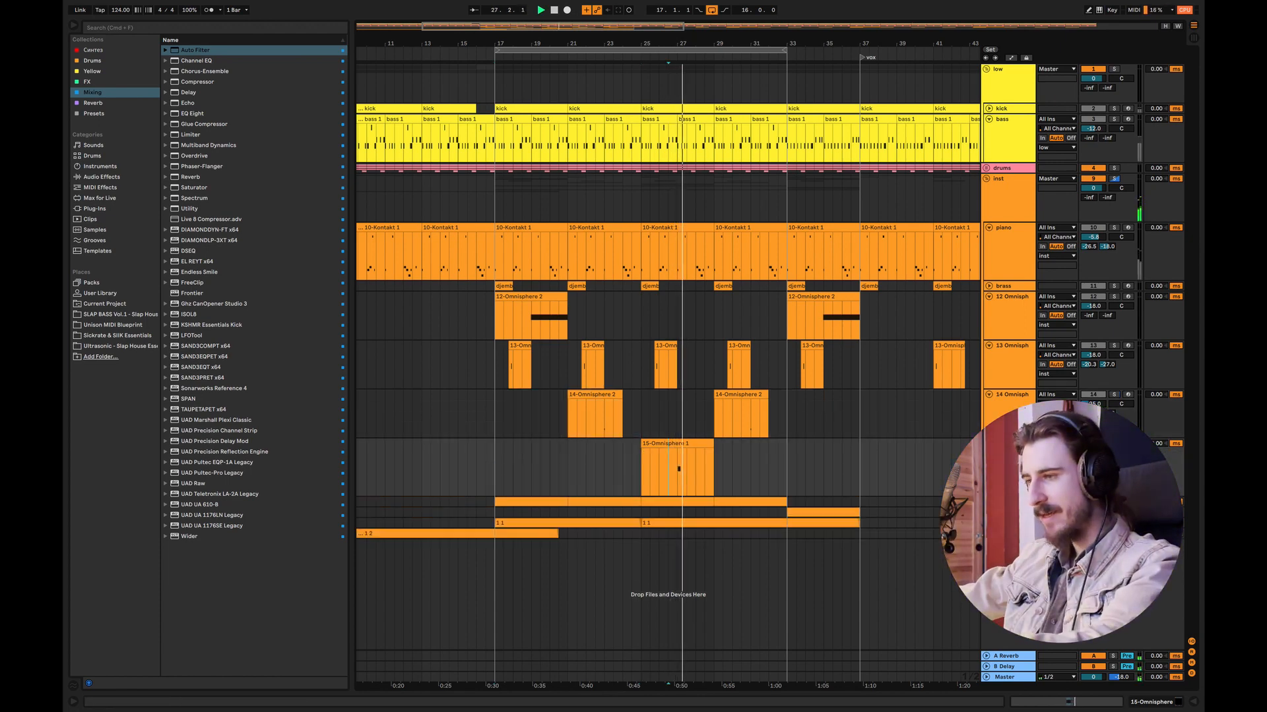
{"action": "key", "text": "space"}
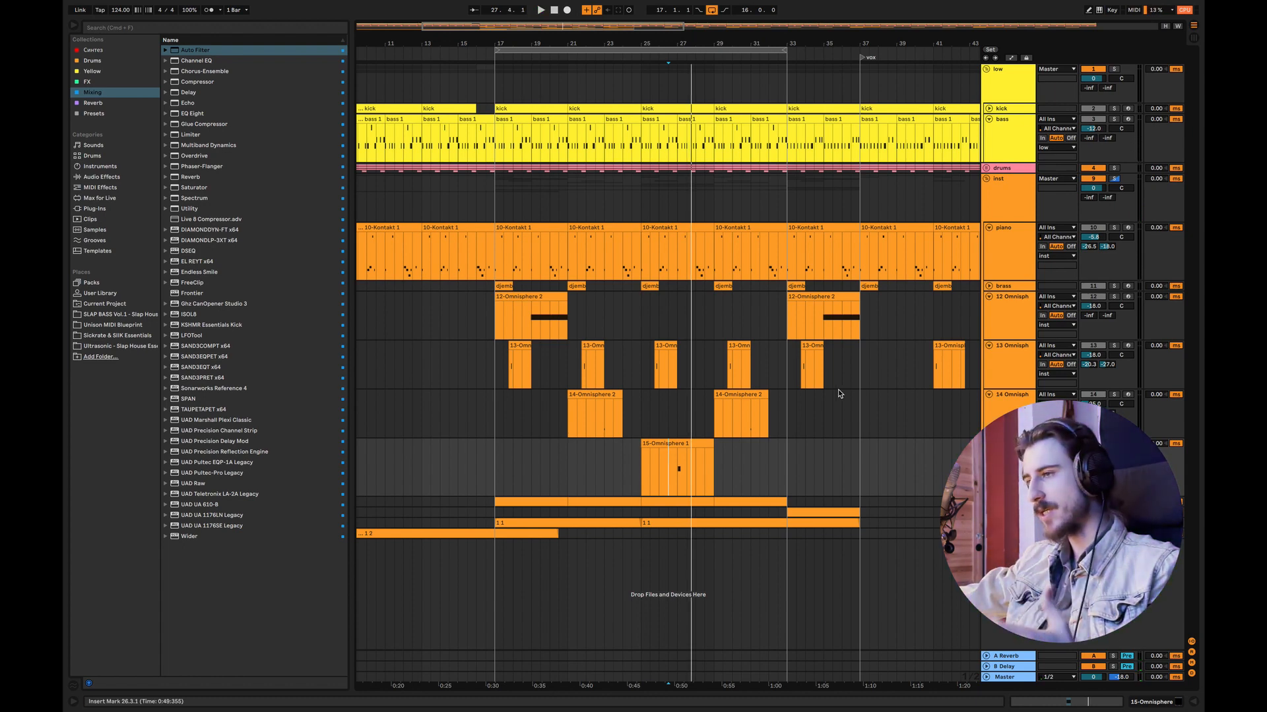
{"action": "left_click_drag", "start_coordinate": [789, 463], "coordinate": [496, 456]}
{"action": "left_click", "coordinate": [502, 447]}
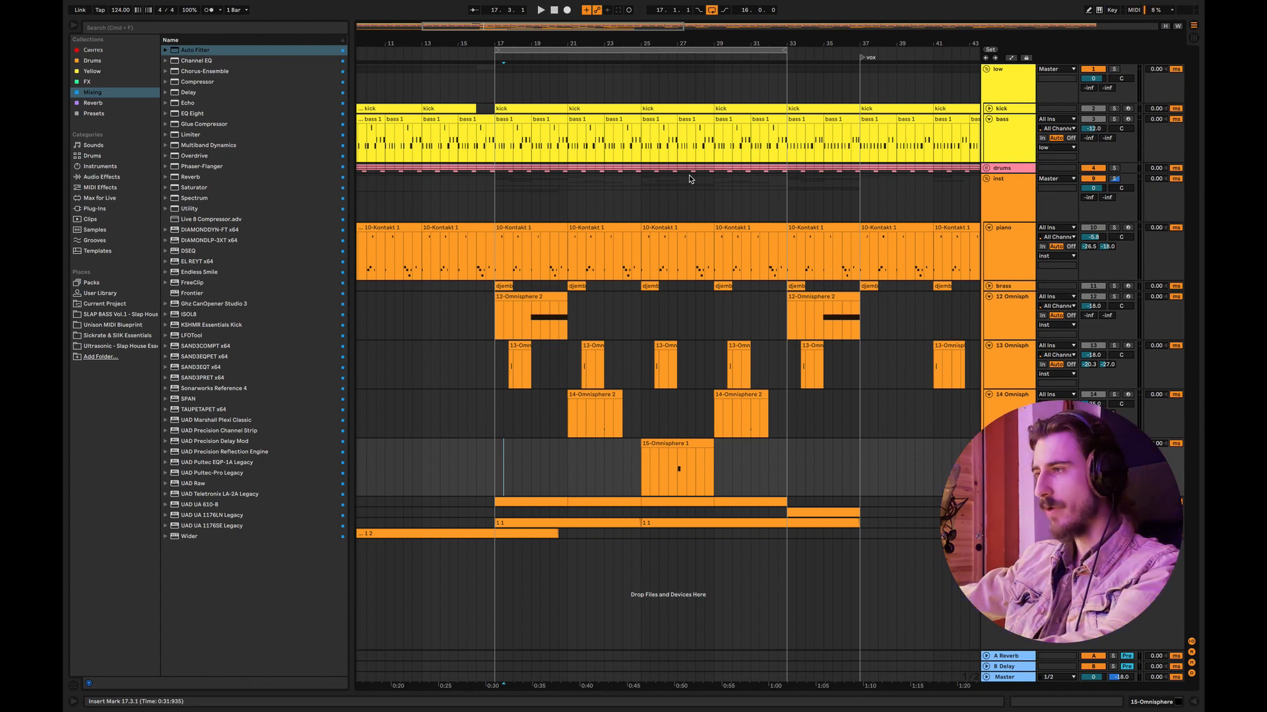
Step: Fold the low and inst groups and turn off the arrangement loop
{"action": "left_click_drag", "start_coordinate": [477, 25], "coordinate": [477, 7]}
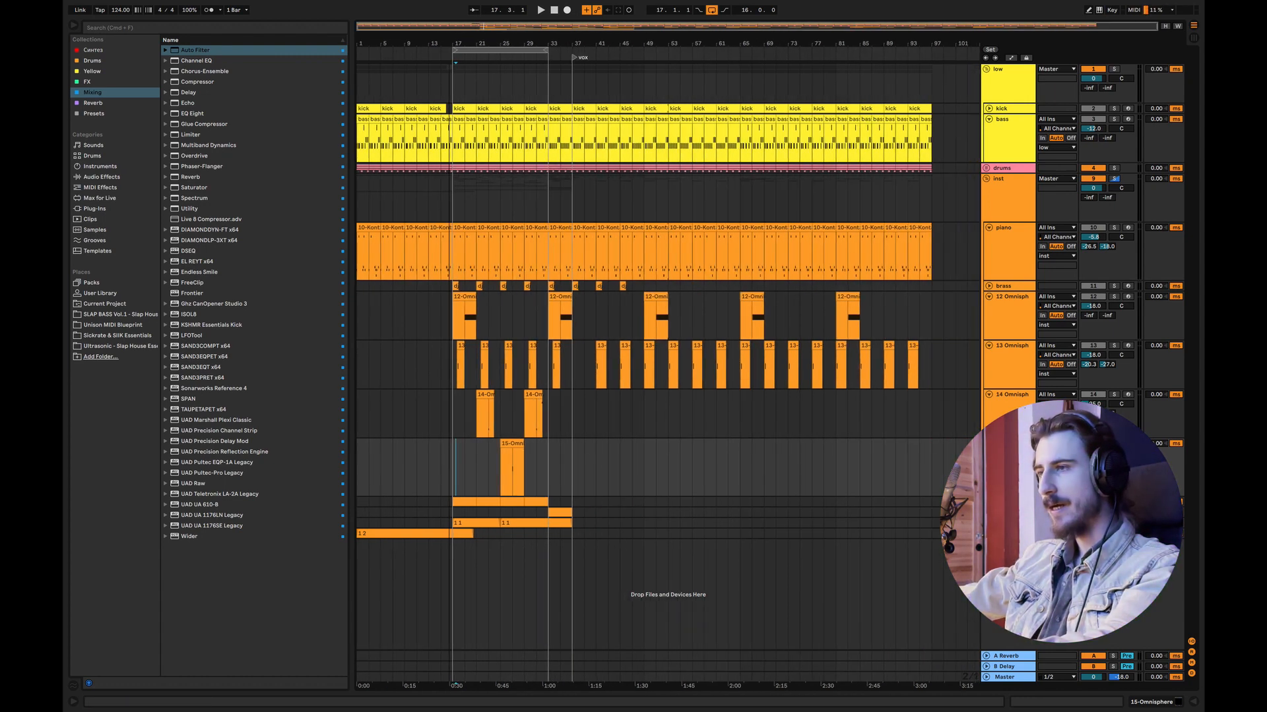
{"action": "left_click", "coordinate": [986, 69]}
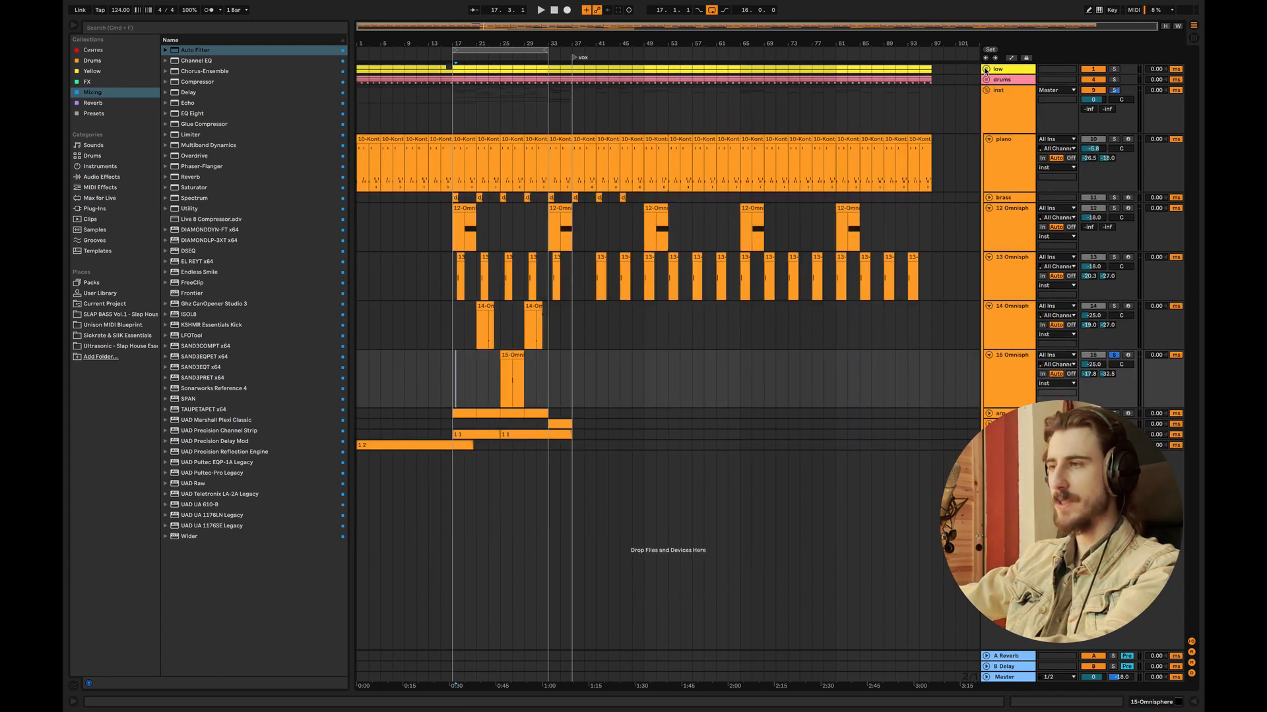
{"action": "left_click", "coordinate": [987, 90]}
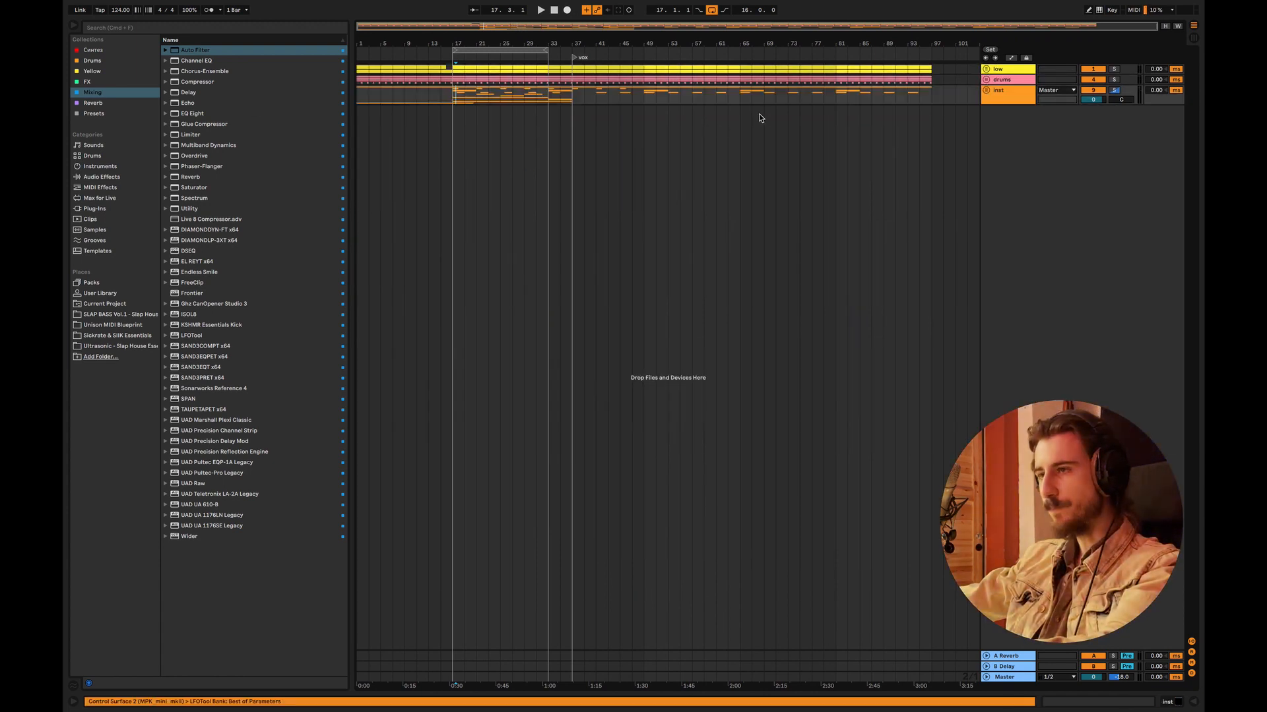
{"action": "left_click", "coordinate": [711, 10]}
Step: Add a locator named "drop" at bar 9
{"action": "left_click_drag", "start_coordinate": [426, 40], "coordinate": [429, 105]}
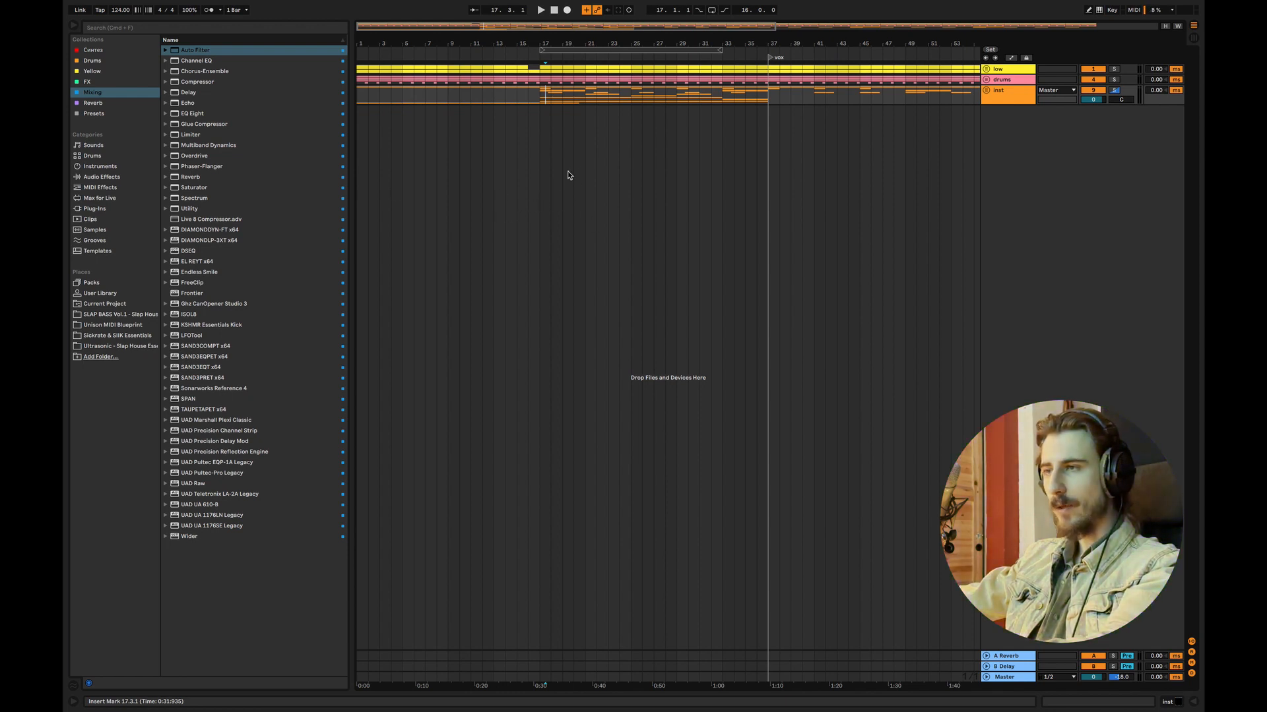
{"action": "right_click", "coordinate": [448, 51]}
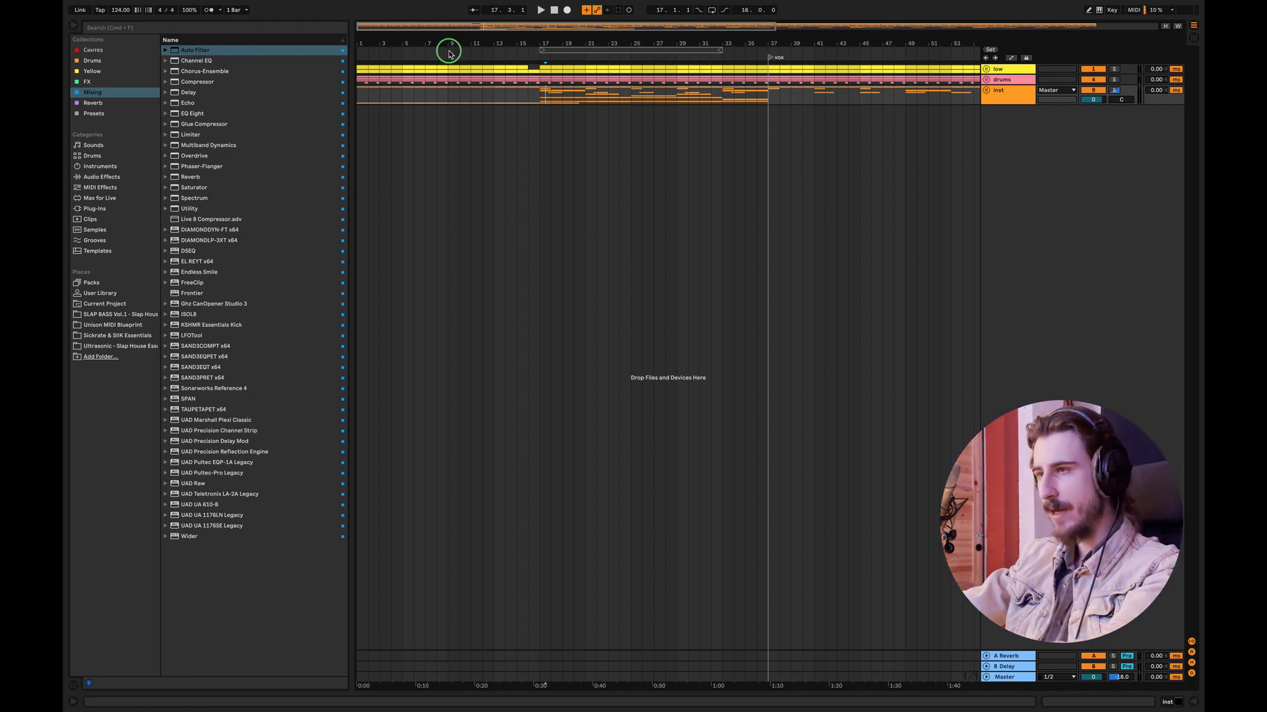
{"action": "left_click", "coordinate": [497, 80]}
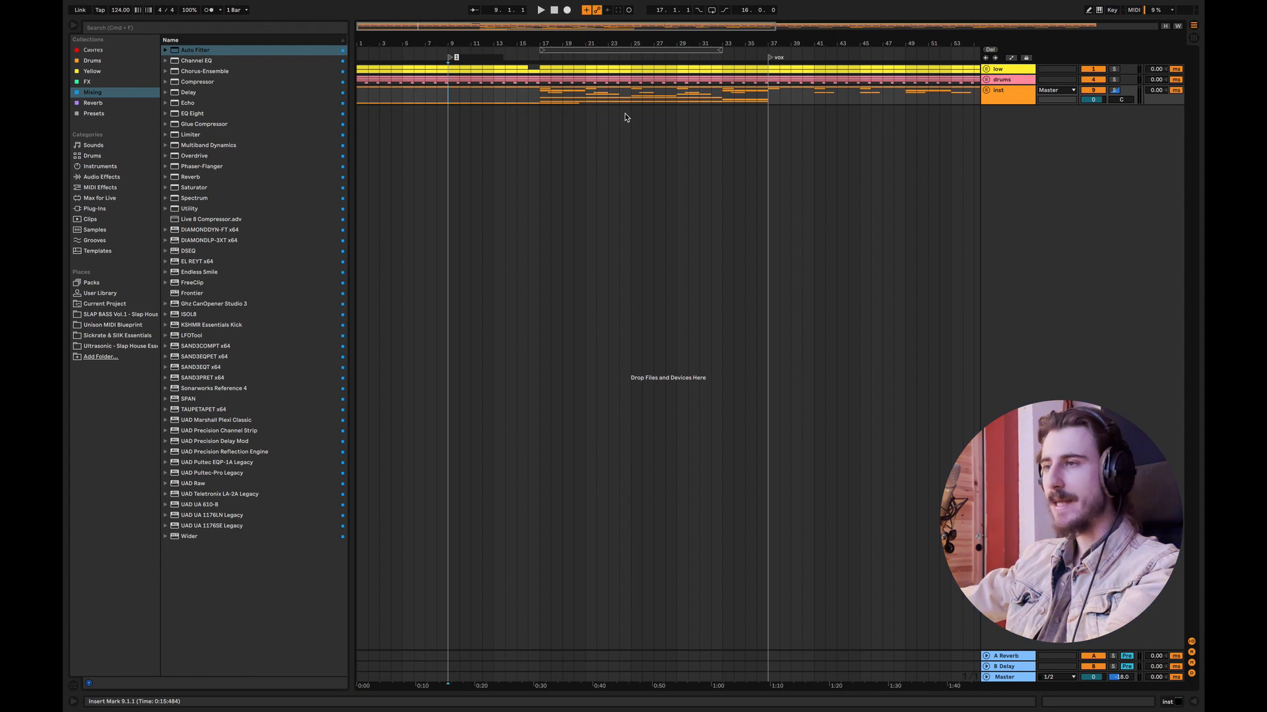
{"action": "type", "text": "drop"}
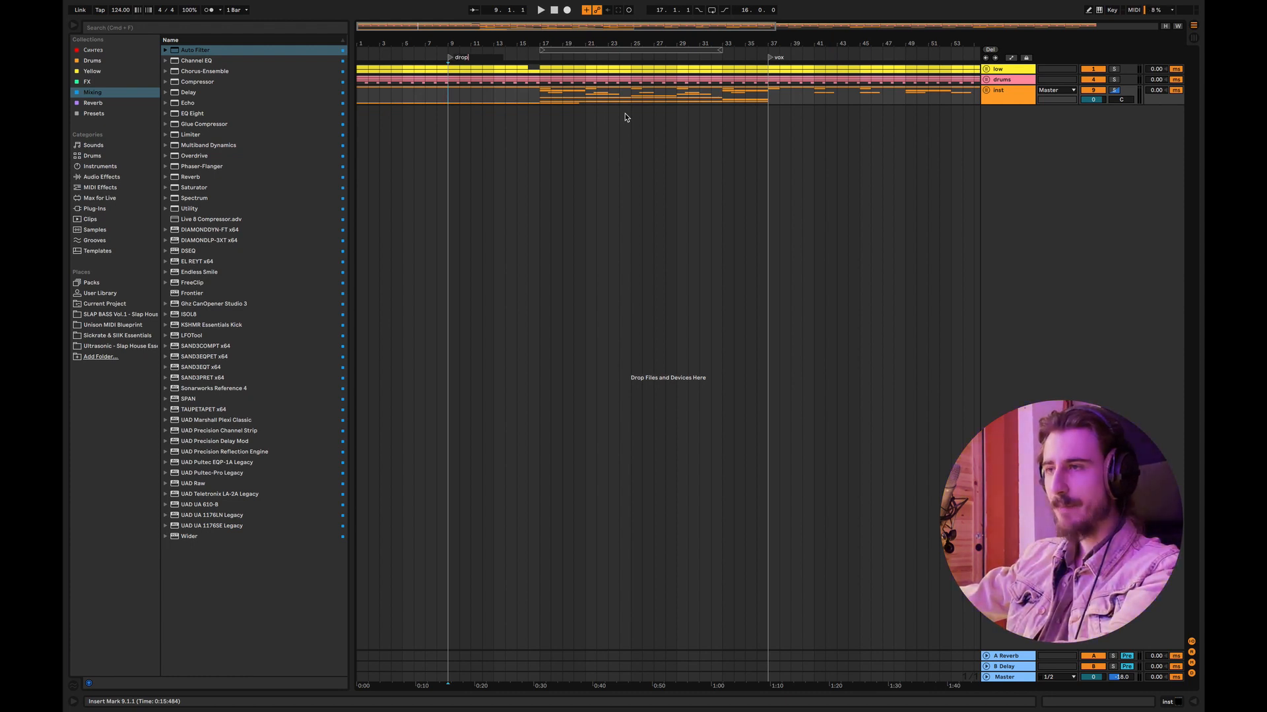
{"action": "key", "text": "Return"}
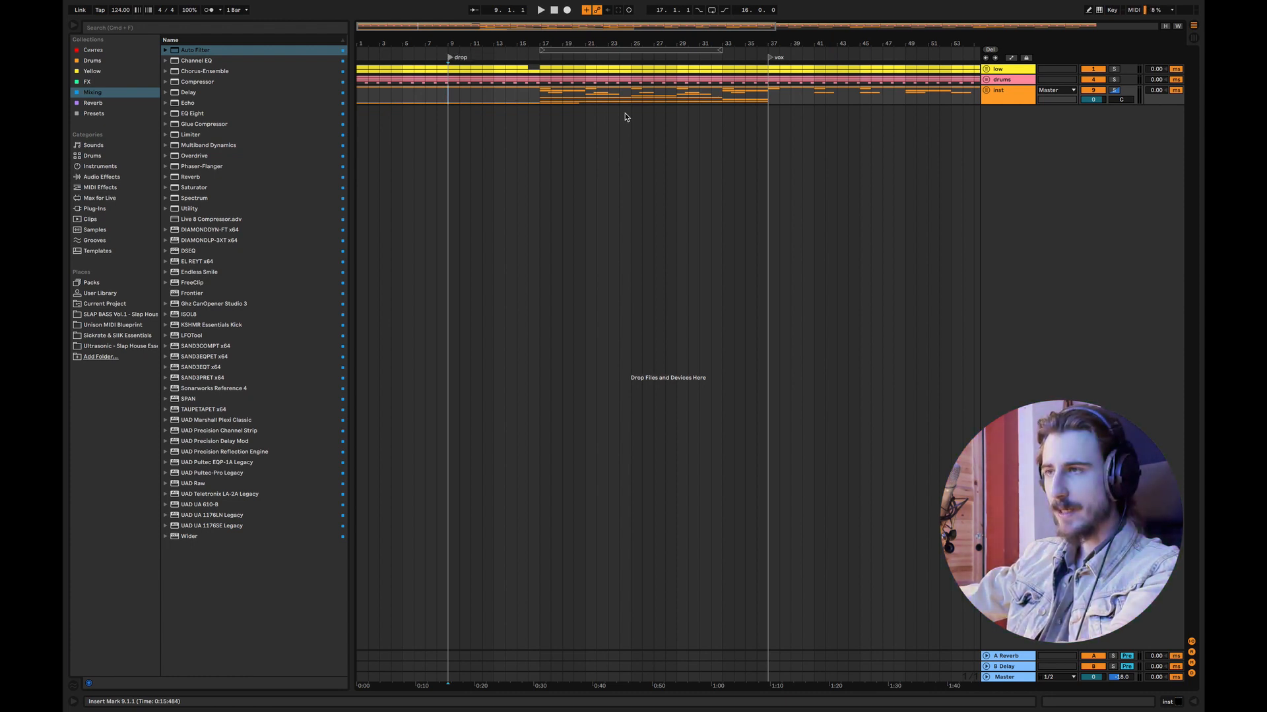
Step: Add a locator named "intro" near the start of the arrangement and move it to bar 1
{"action": "right_click", "coordinate": [359, 52]}
{"action": "left_click", "coordinate": [380, 78]}
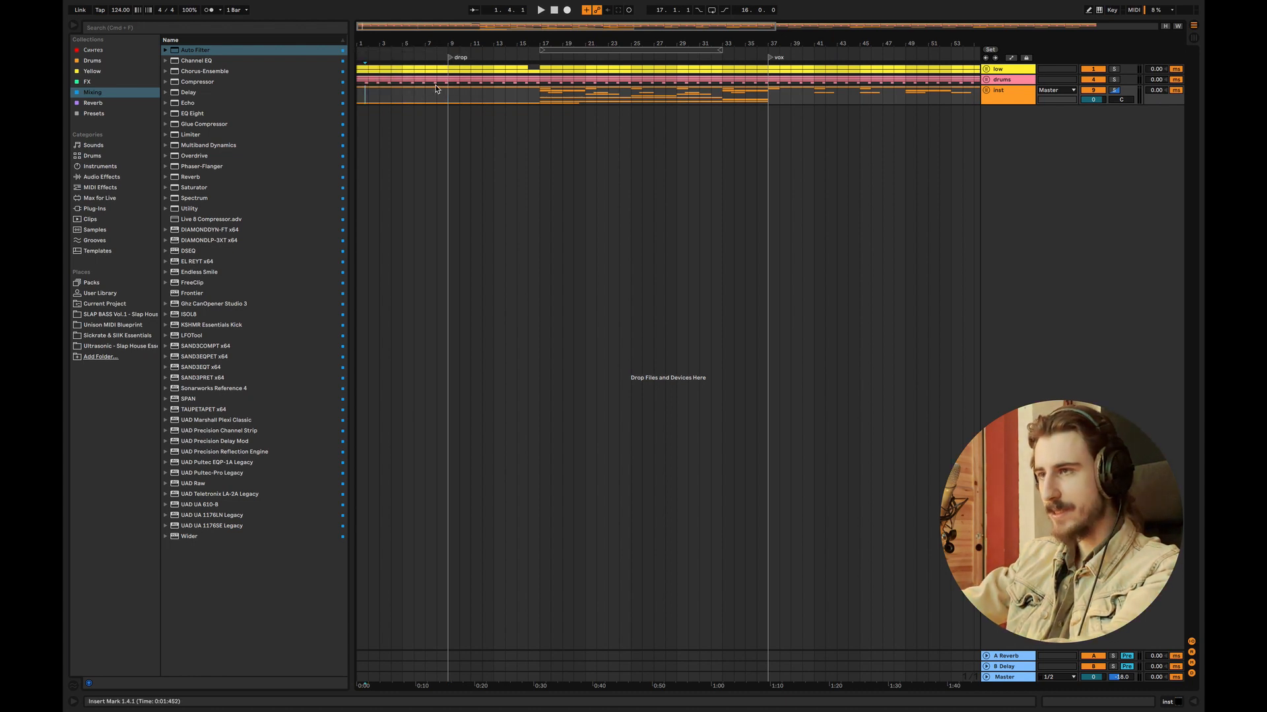
{"action": "right_click", "coordinate": [372, 58]}
{"action": "left_click", "coordinate": [383, 81]}
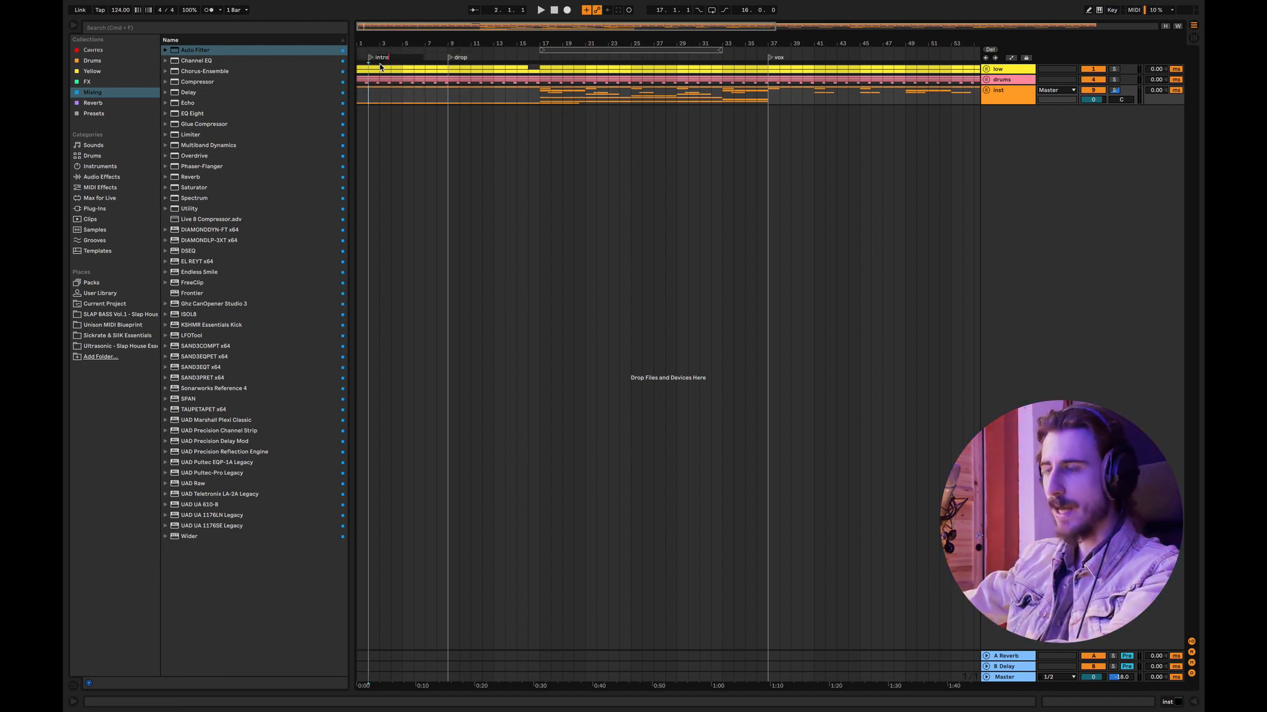
{"action": "key", "text": "Return"}
{"action": "left_click_drag", "start_coordinate": [372, 57], "coordinate": [351, 56]}
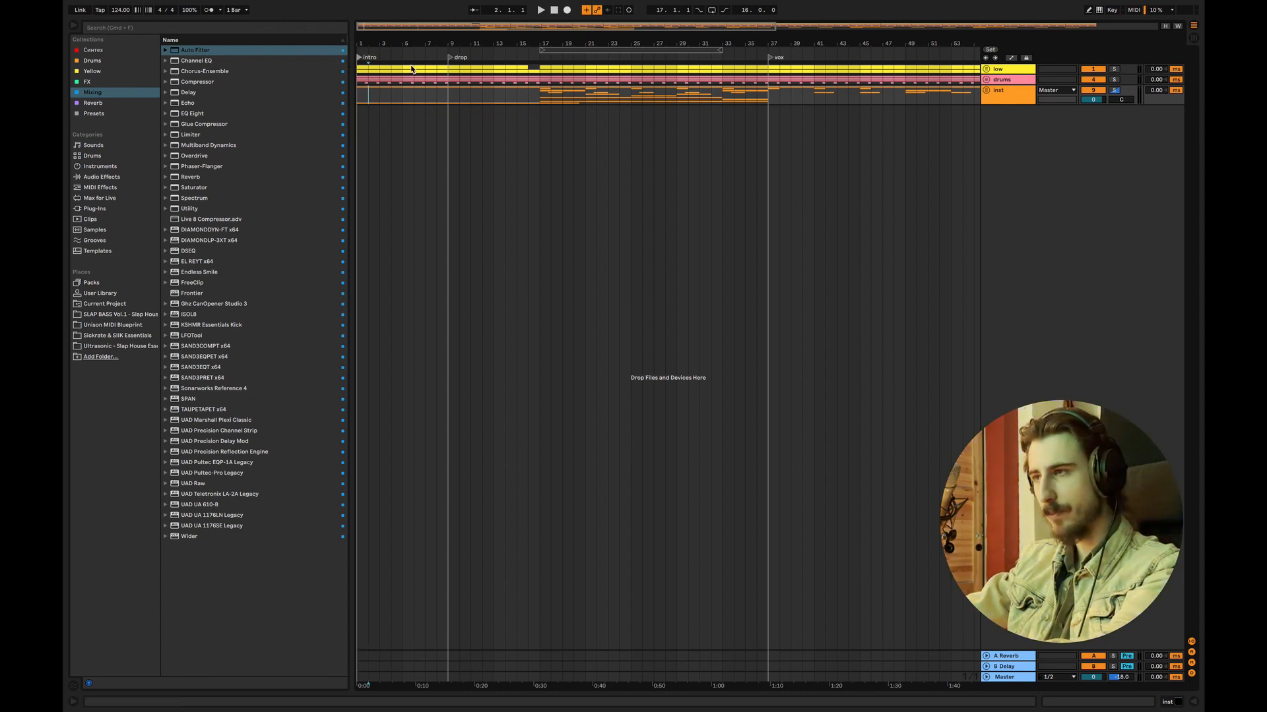
Step: Add a locator named "break/etc." at bar 16
{"action": "right_click", "coordinate": [529, 55]}
{"action": "left_click", "coordinate": [542, 77]}
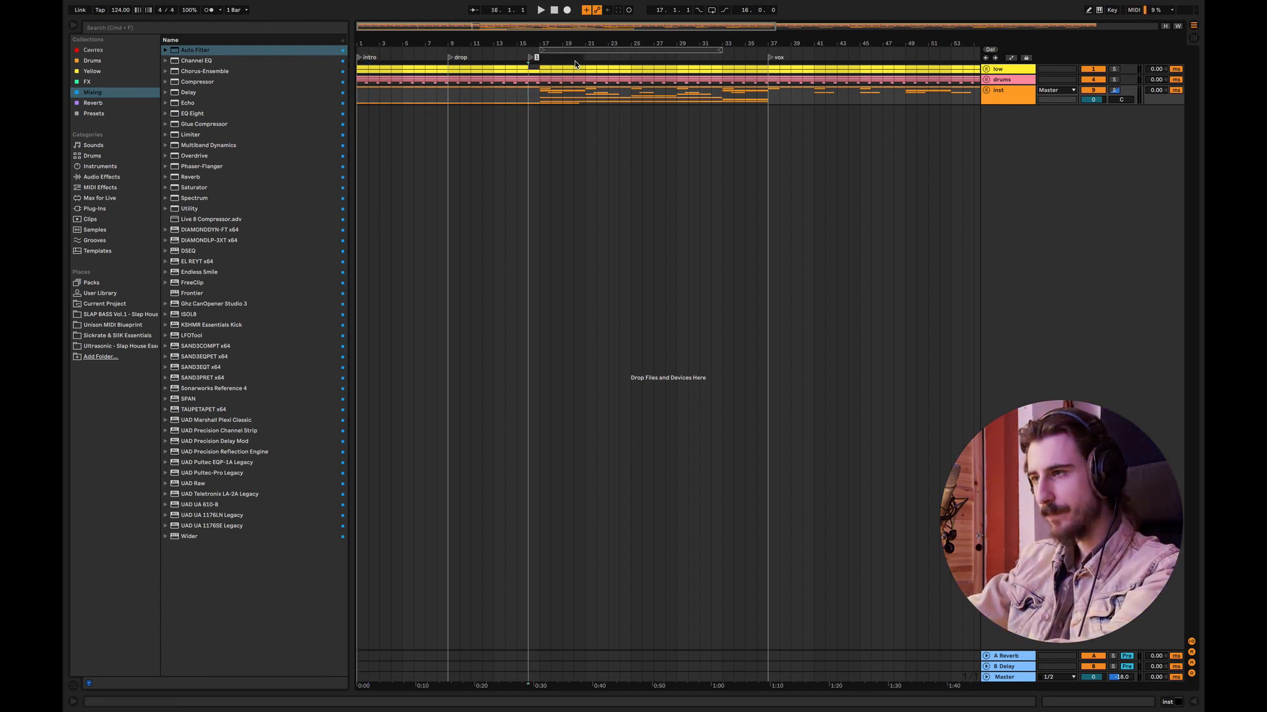
{"action": "type", "text": "b"}
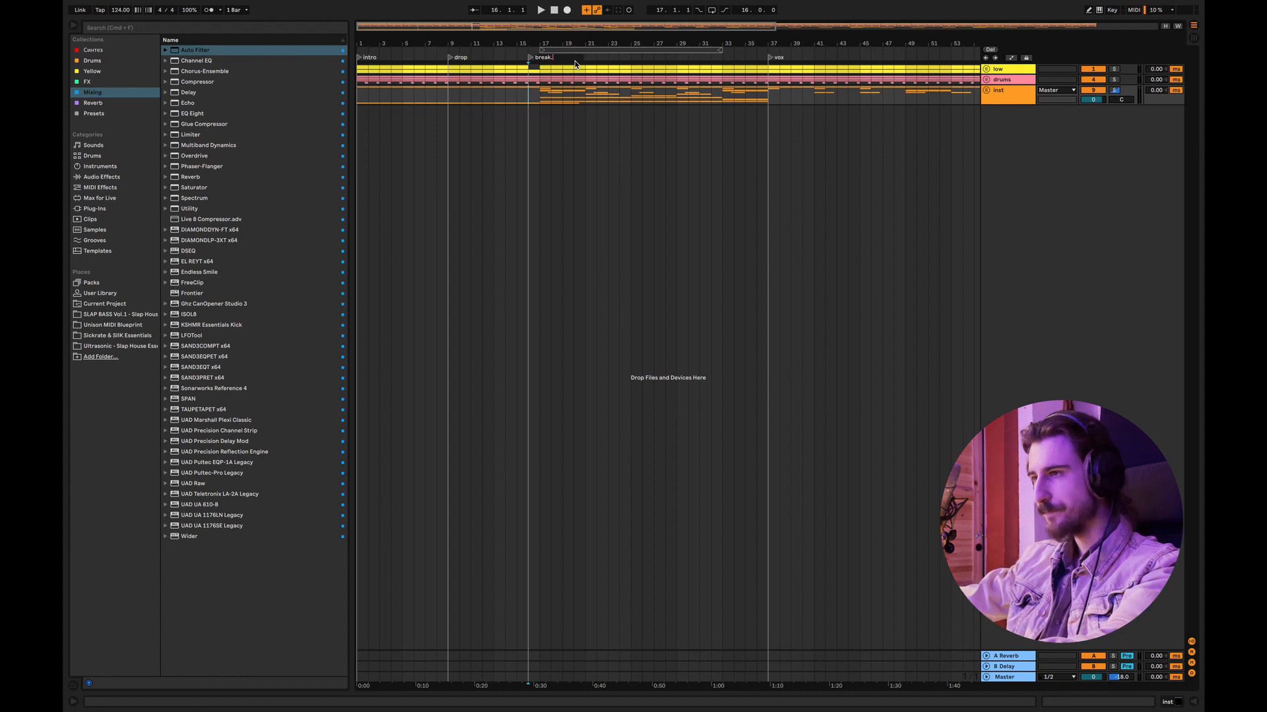
{"action": "type", "text": "reak/etc"}
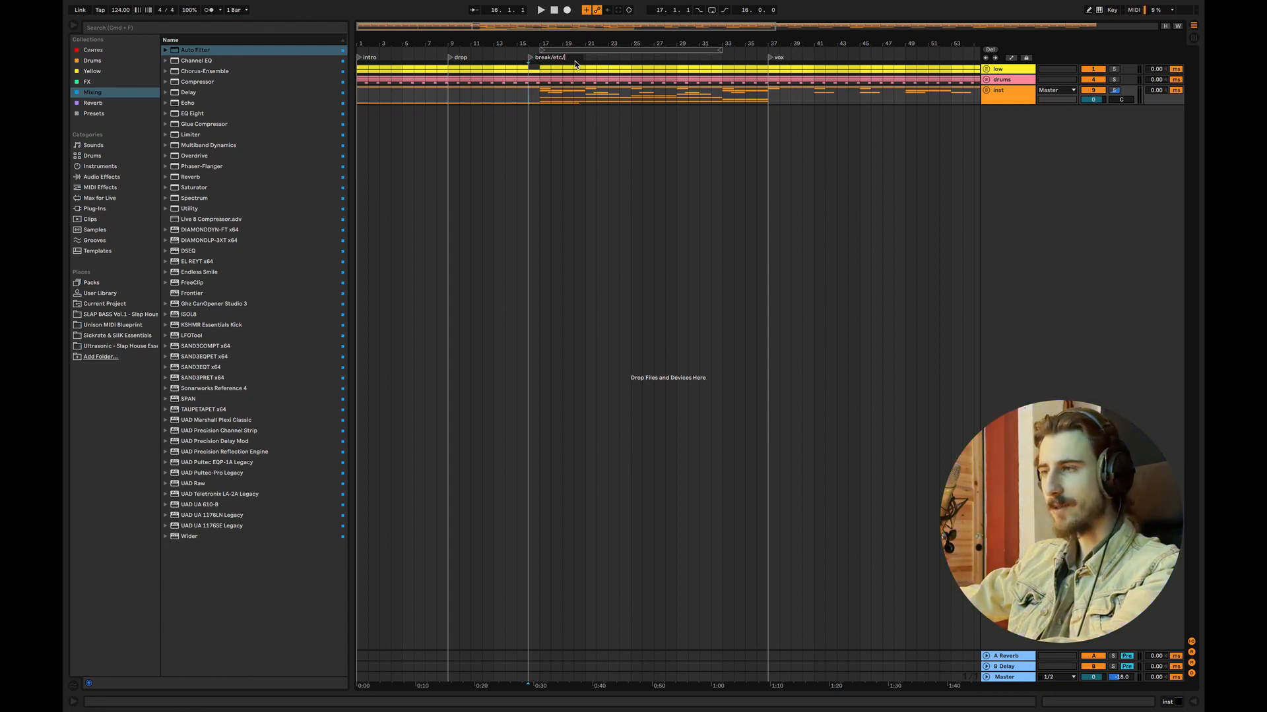
{"action": "type", "text": "."}
{"action": "key", "text": "Return"}
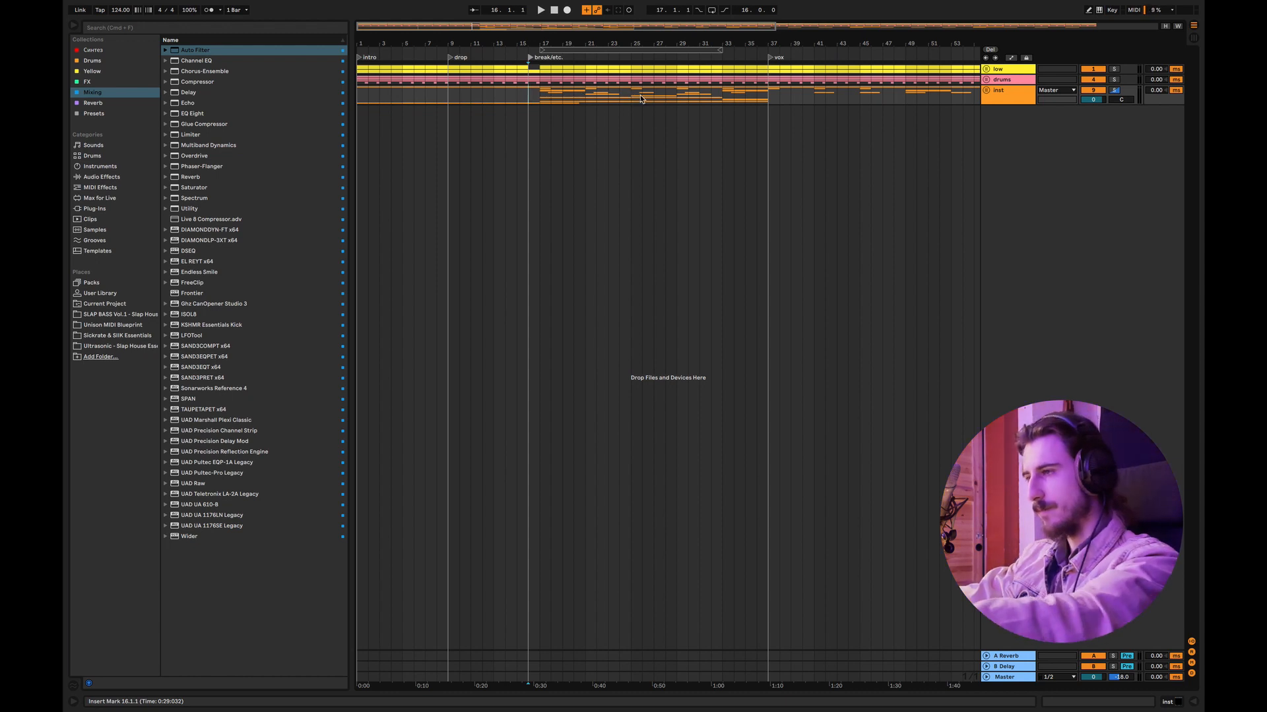
Step: Add a locator named "big bre" at bar 49, where the low and drums groups drop out
{"action": "left_click_drag", "start_coordinate": [556, 27], "coordinate": [658, 11]}
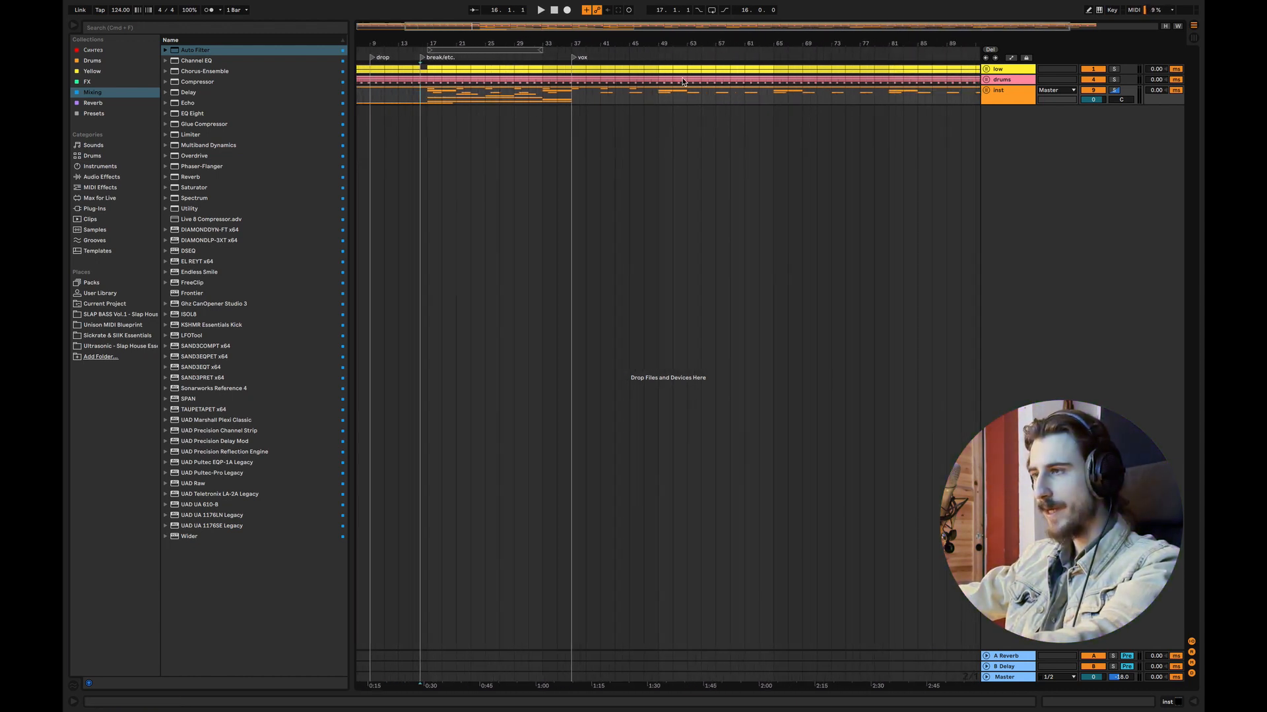
{"action": "left_click_drag", "start_coordinate": [661, 78], "coordinate": [774, 81]}
{"action": "right_click", "coordinate": [662, 54]}
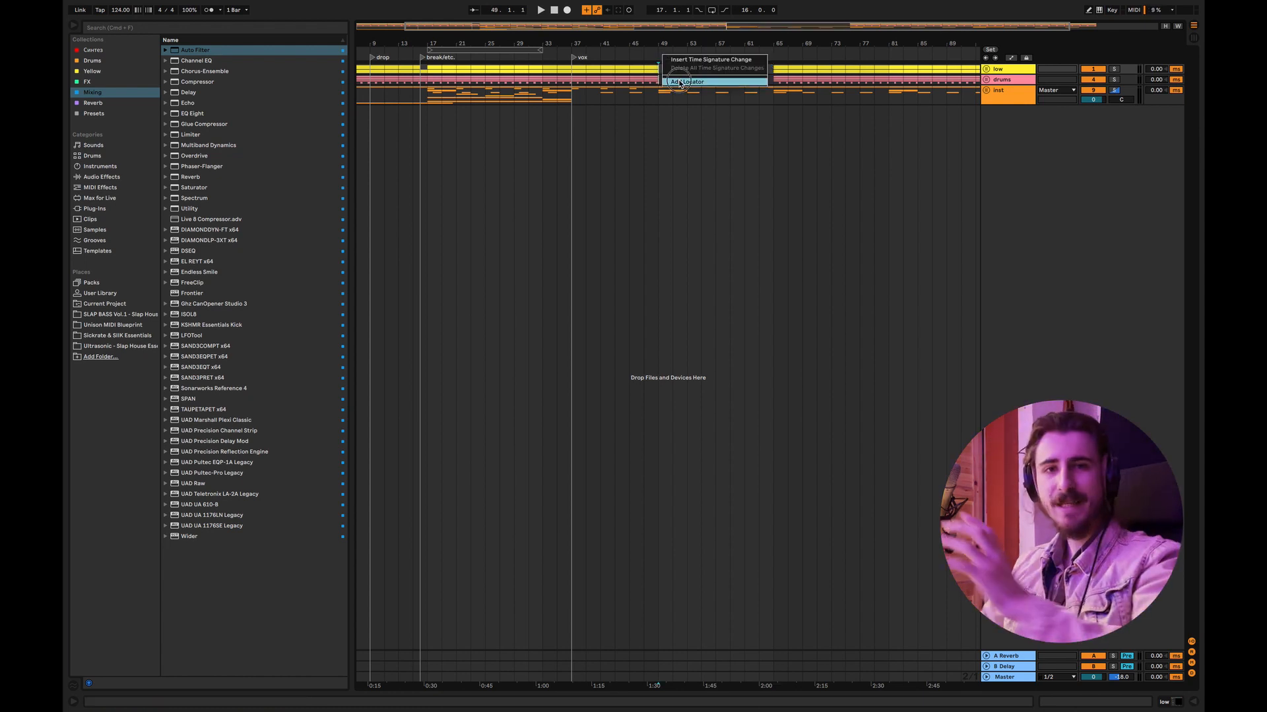
{"action": "left_click", "coordinate": [681, 81]}
{"action": "type", "text": "big breakdown"}
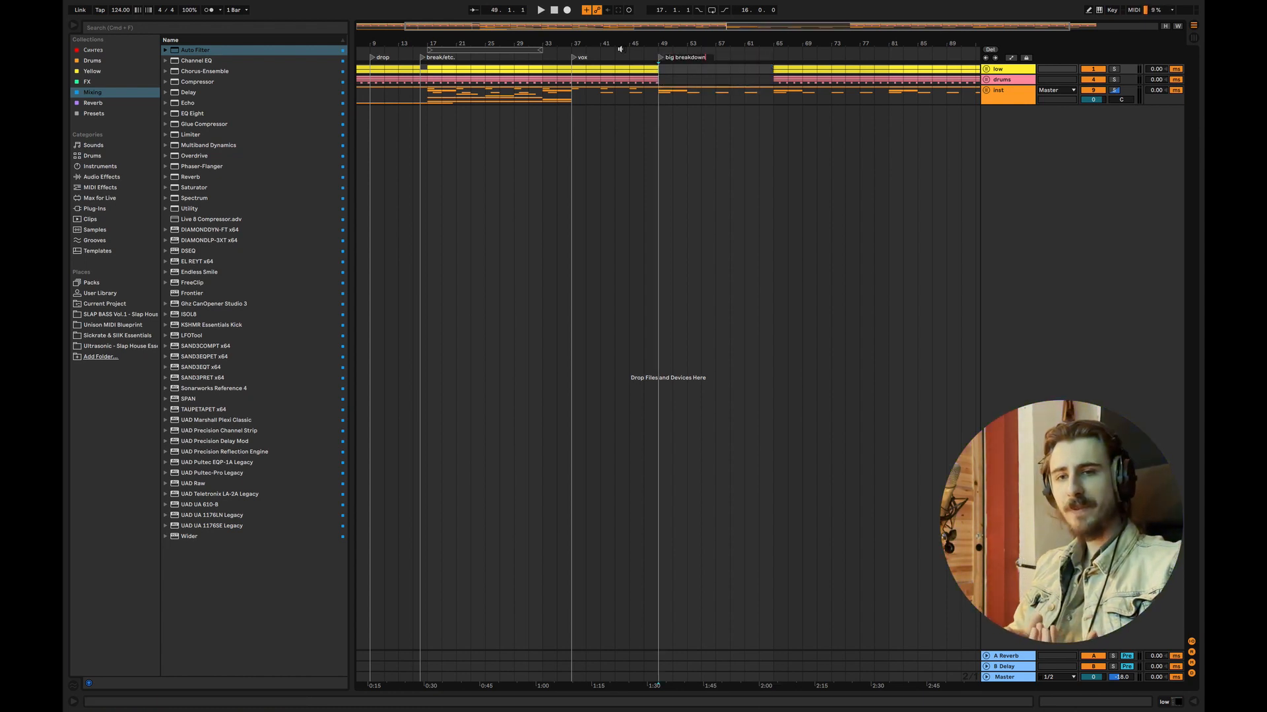
{"action": "key", "text": "Return"}
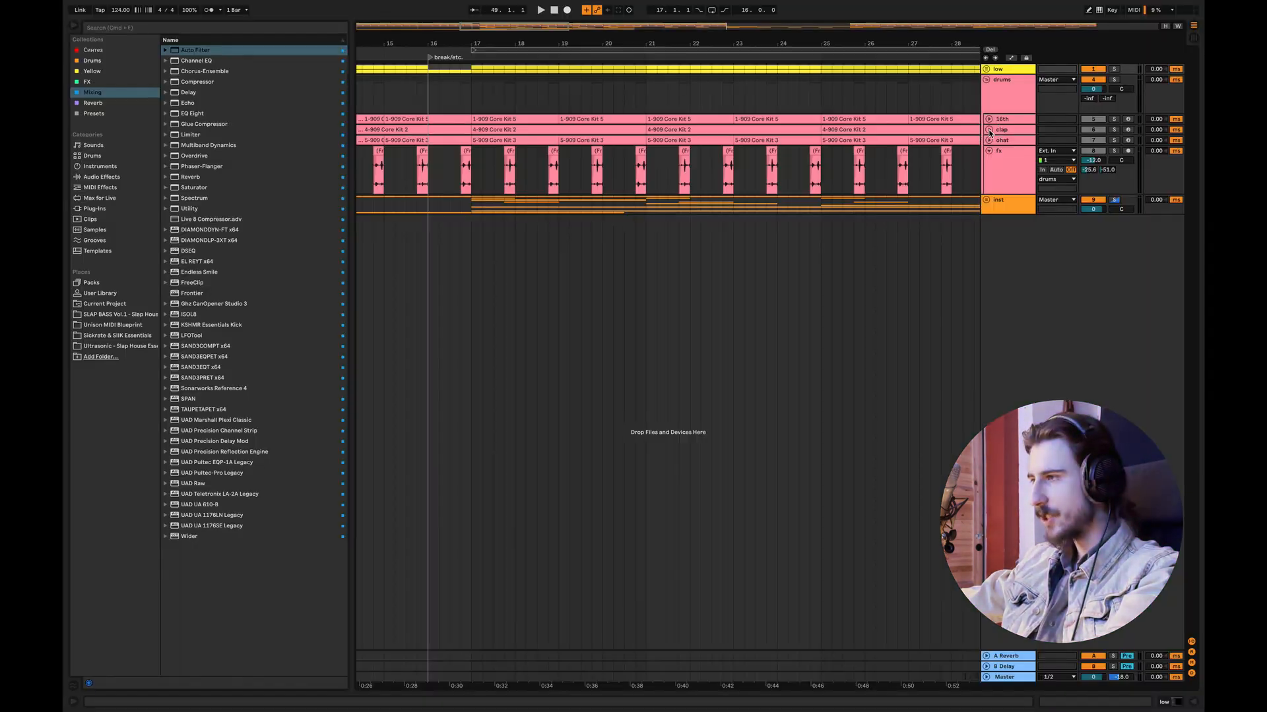
Step: Check the clap track and unfold the ohat track in the drums group to view its notes around bar 16
{"action": "left_click", "coordinate": [989, 131]}
{"action": "left_click", "coordinate": [989, 131]}
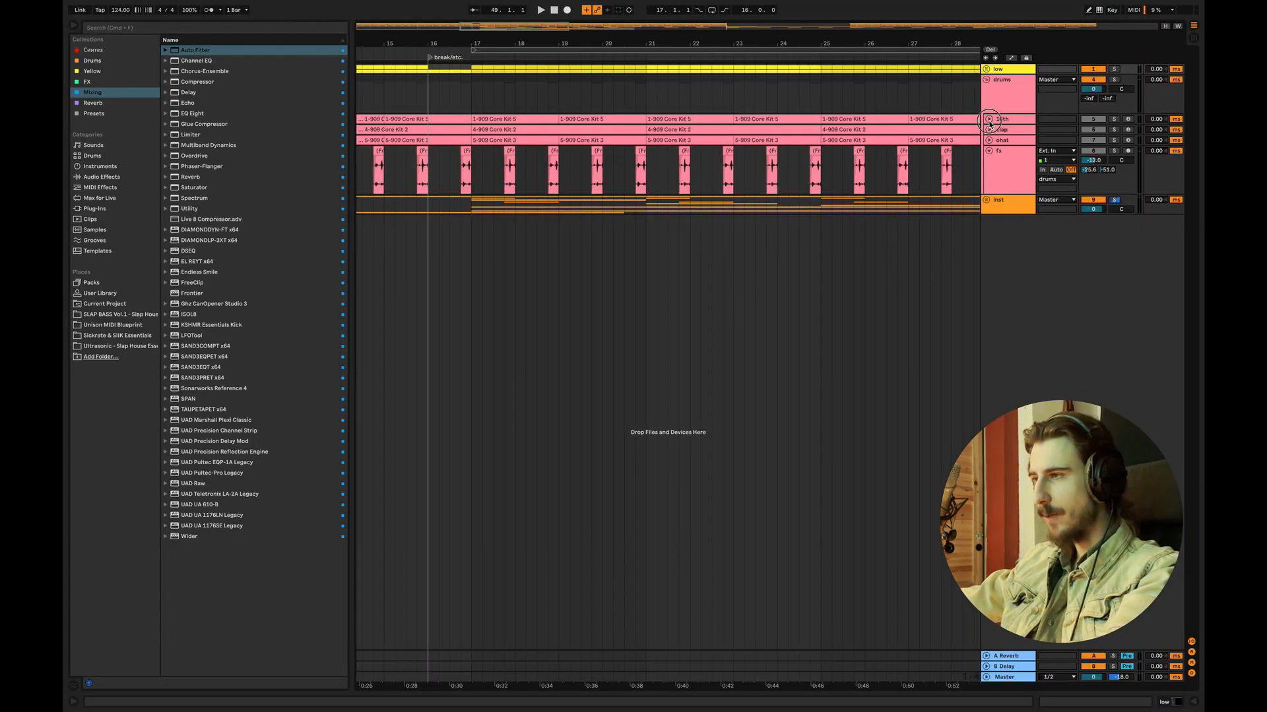
{"action": "left_click", "coordinate": [989, 131]}
{"action": "left_click", "coordinate": [990, 132]}
{"action": "left_click", "coordinate": [989, 141]}
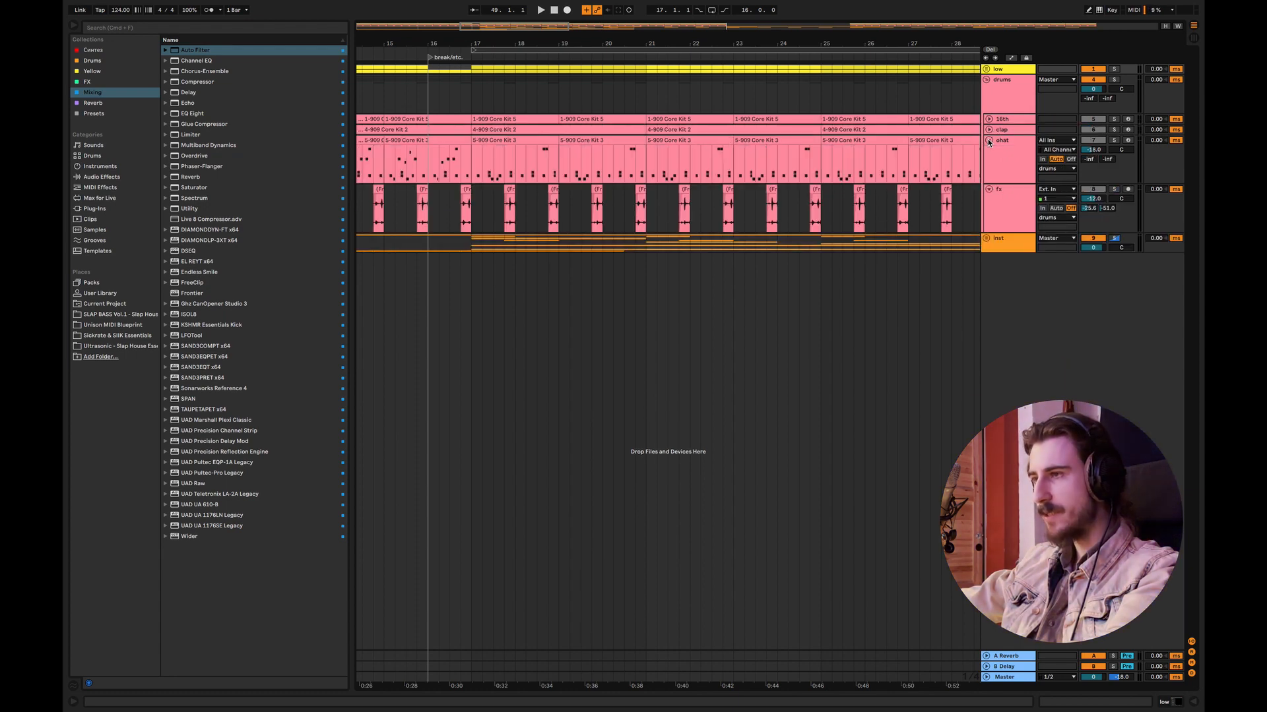
{"action": "mouse_move", "coordinate": [494, 27]}
{"action": "left_mouse_down"}
{"action": "mouse_move", "coordinate": [494, 54]}
{"action": "mouse_move", "coordinate": [475, 32]}
{"action": "left_mouse_up"}
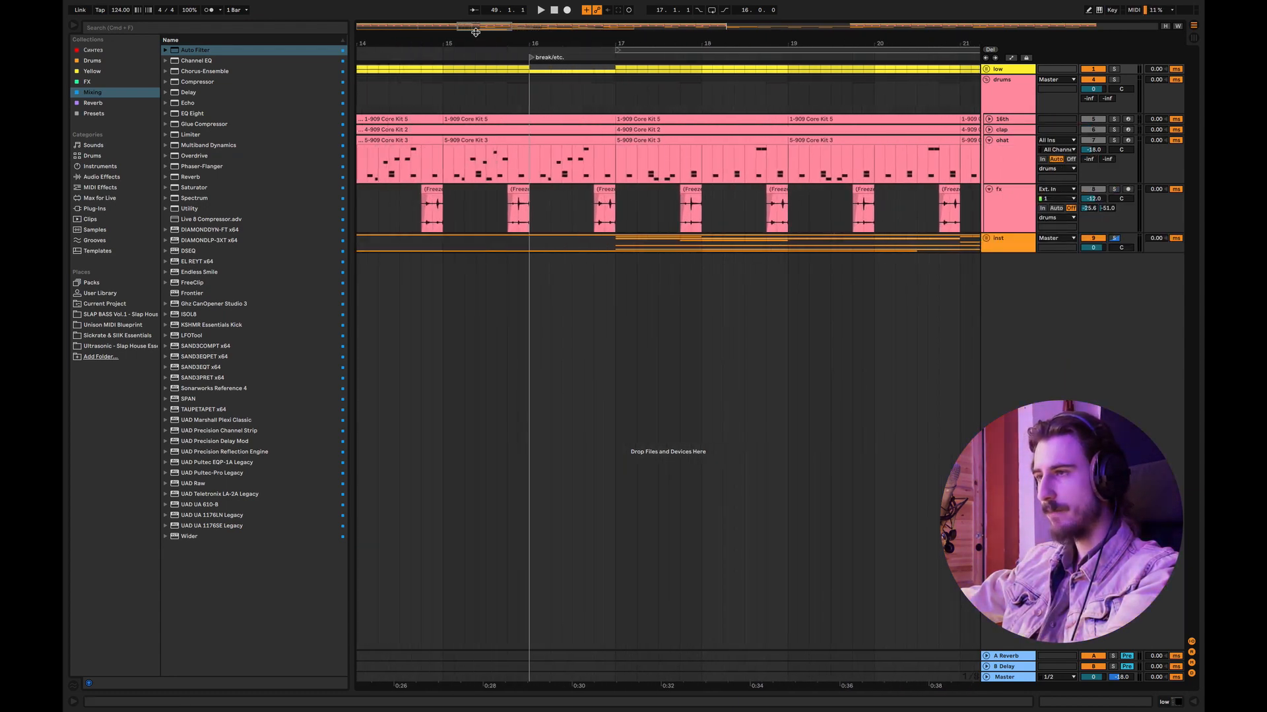
{"action": "left_click", "coordinate": [1011, 162]}
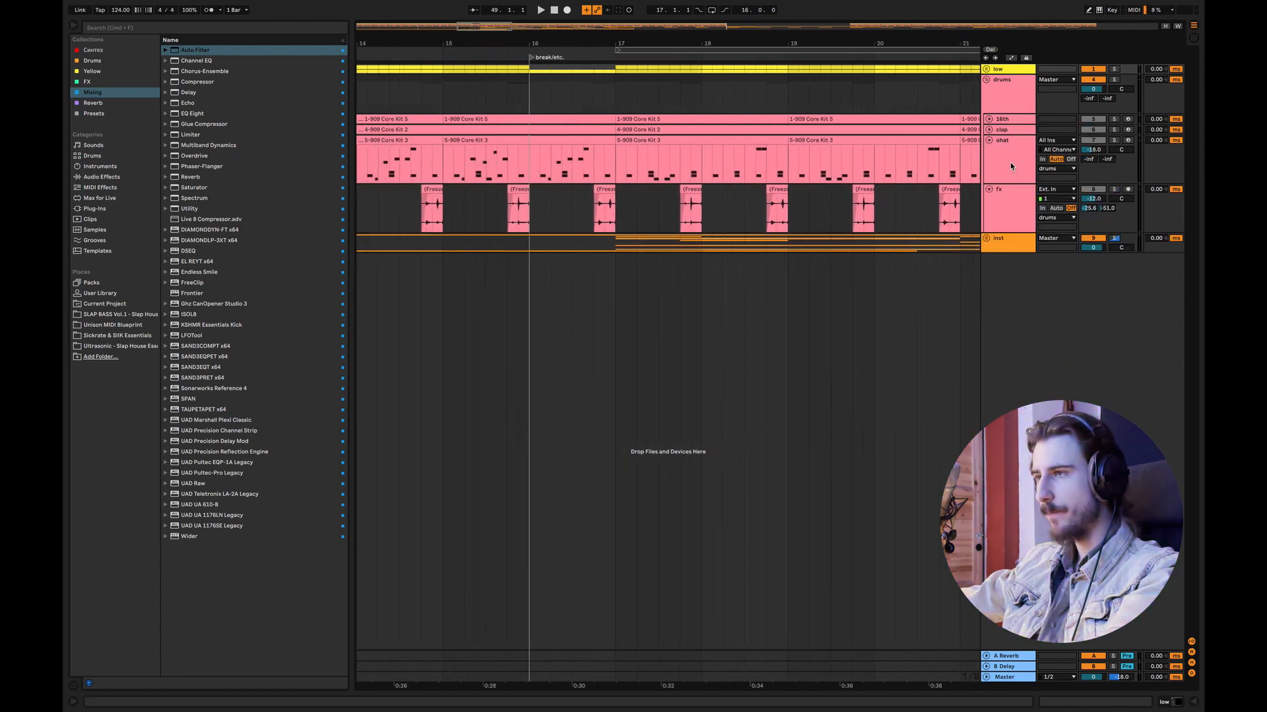
Step: Loop the four bars from bar 17 to bar 21 using a selection across the drums group
{"action": "left_click", "coordinate": [620, 101]}
{"action": "left_click_drag", "start_coordinate": [488, 26], "coordinate": [508, 16]}
{"action": "left_click_drag", "start_coordinate": [550, 97], "coordinate": [687, 97]}
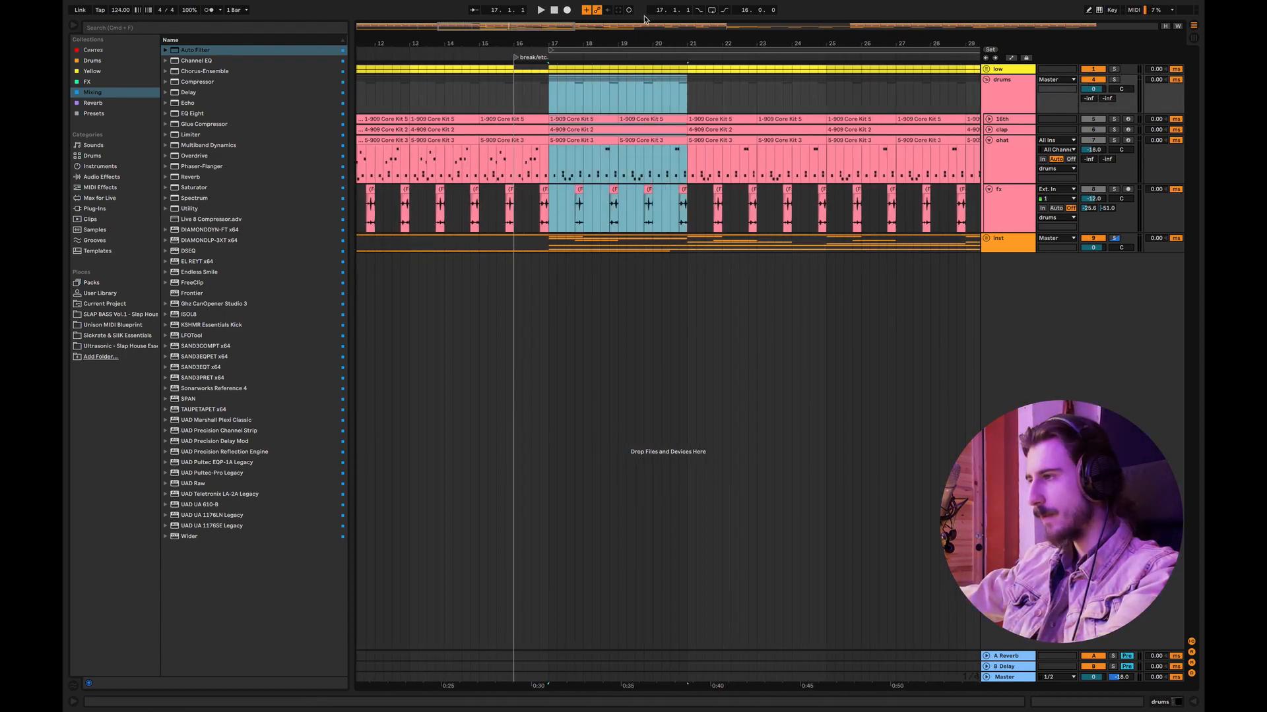
{"action": "key", "text": "super+l"}
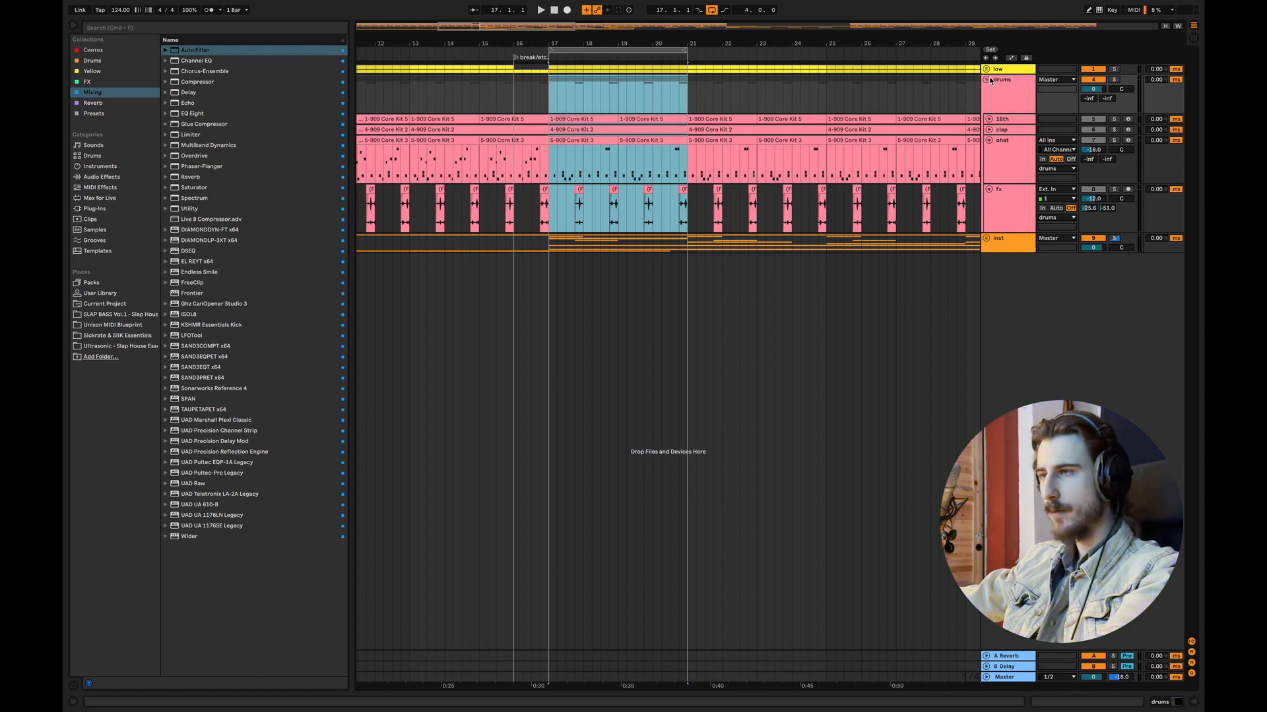
Step: Fold the drums group and listen to the loop with the low, drums and inst groups soloed
{"action": "left_click", "coordinate": [987, 80]}
{"action": "left_click", "coordinate": [1113, 69]}
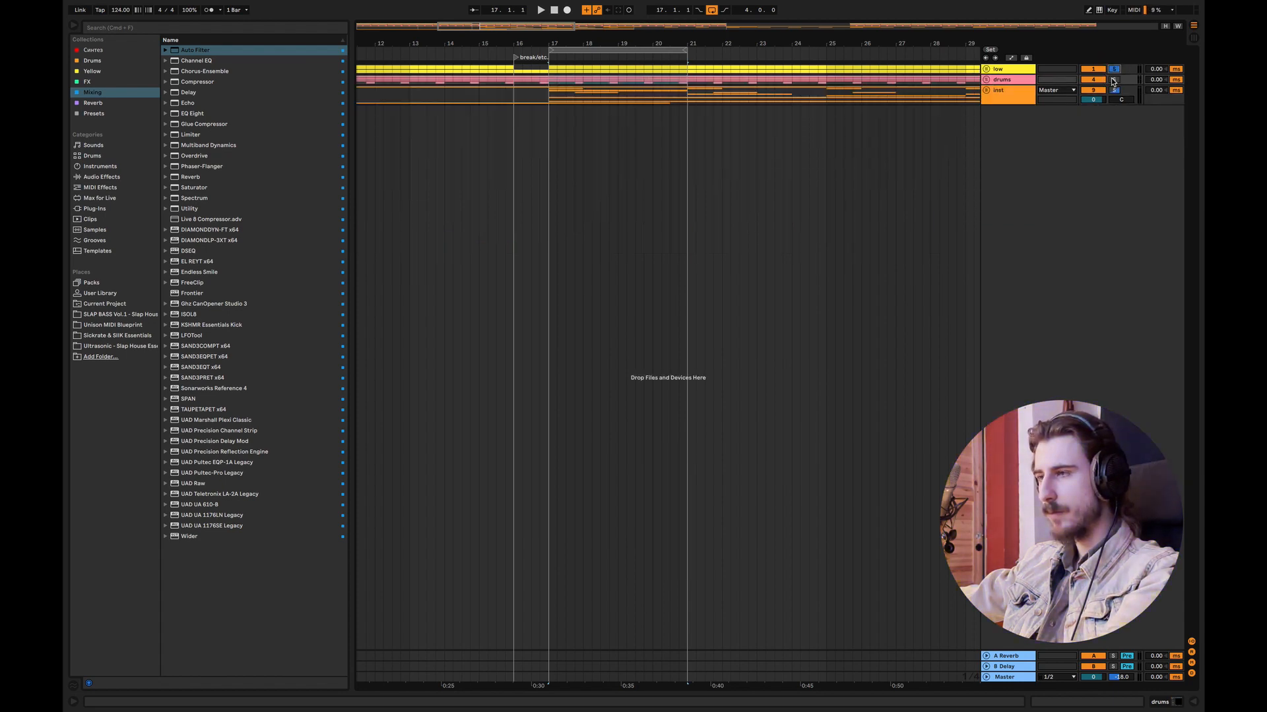
{"action": "left_click", "coordinate": [1114, 80], "text": "super"}
{"action": "left_click", "coordinate": [1115, 90], "text": "super"}
{"action": "key", "text": "space"}
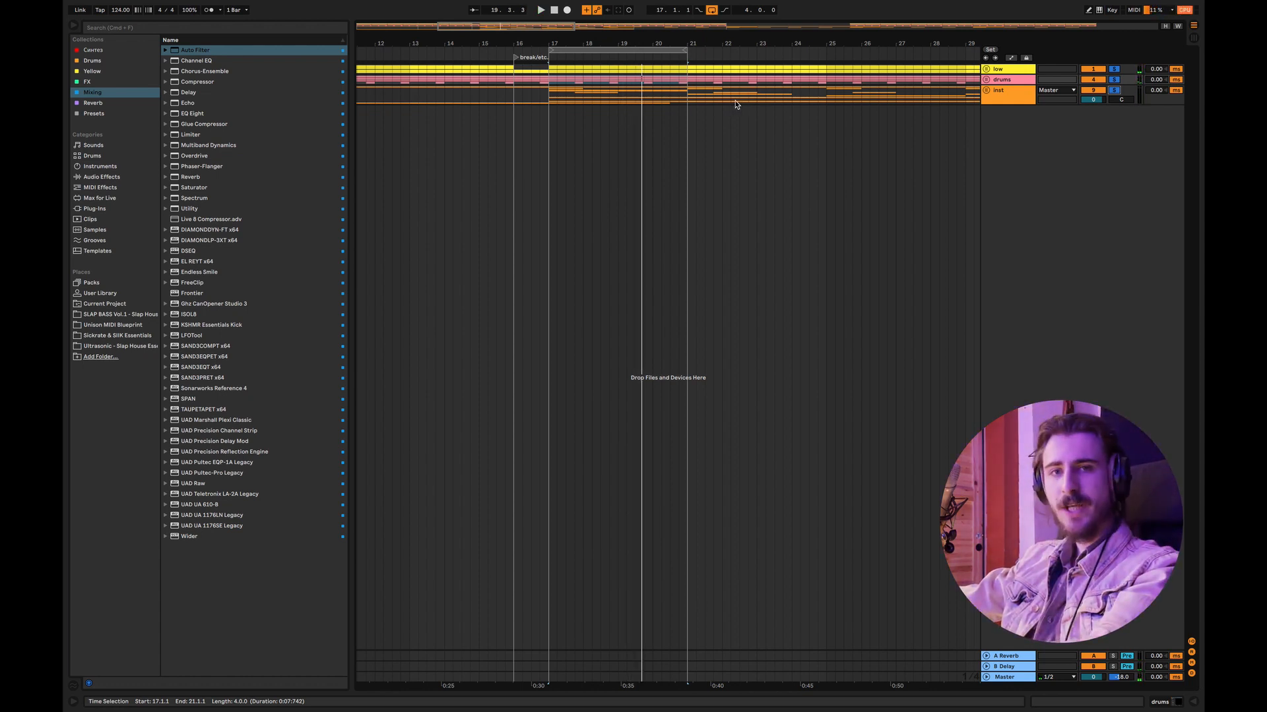
Step: Unfold the drums group and insert a new MIDI track directly below the ohat track
{"action": "left_click", "coordinate": [986, 79]}
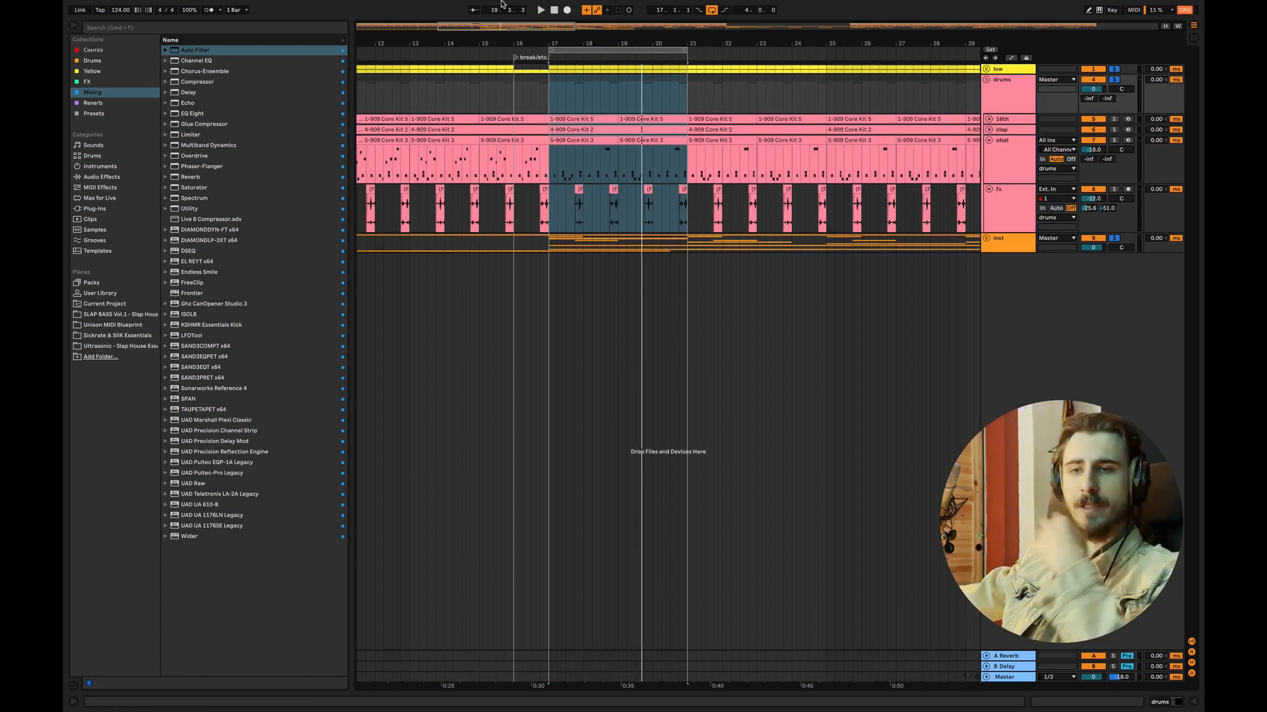
{"action": "left_click_drag", "start_coordinate": [527, 26], "coordinate": [527, 39]}
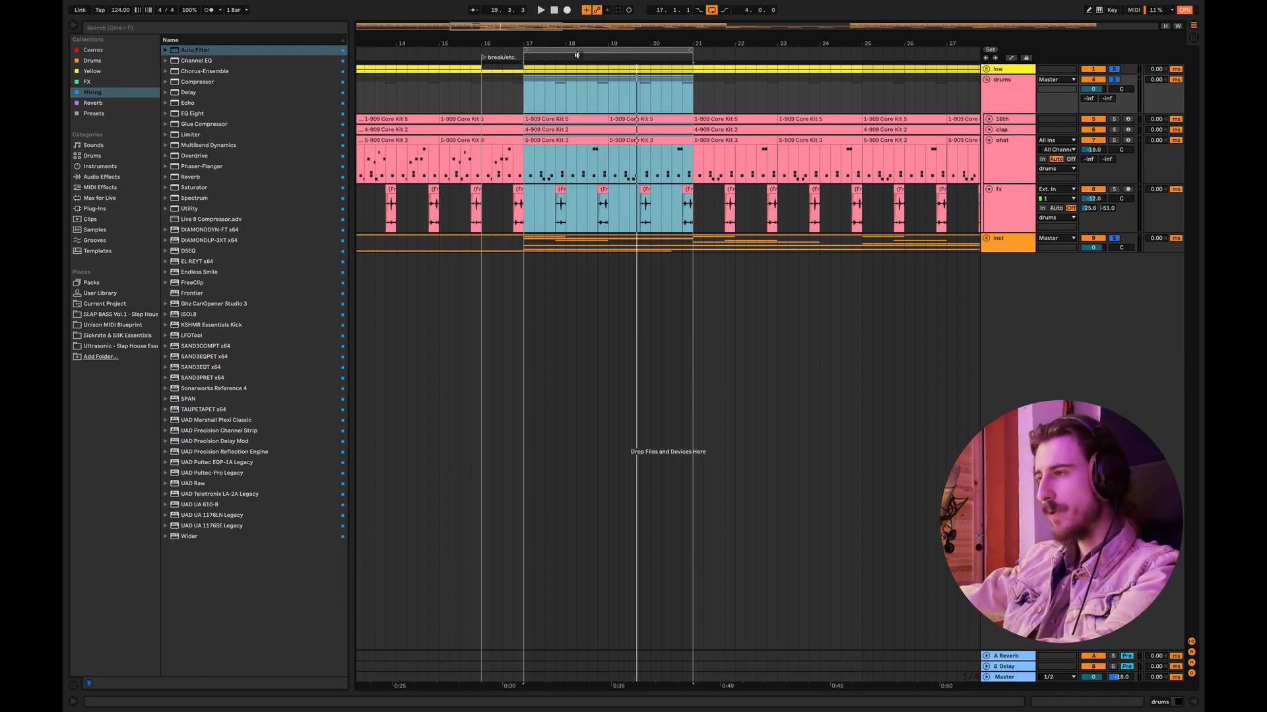
{"action": "left_click", "coordinate": [555, 160]}
{"action": "right_click", "coordinate": [1006, 153]}
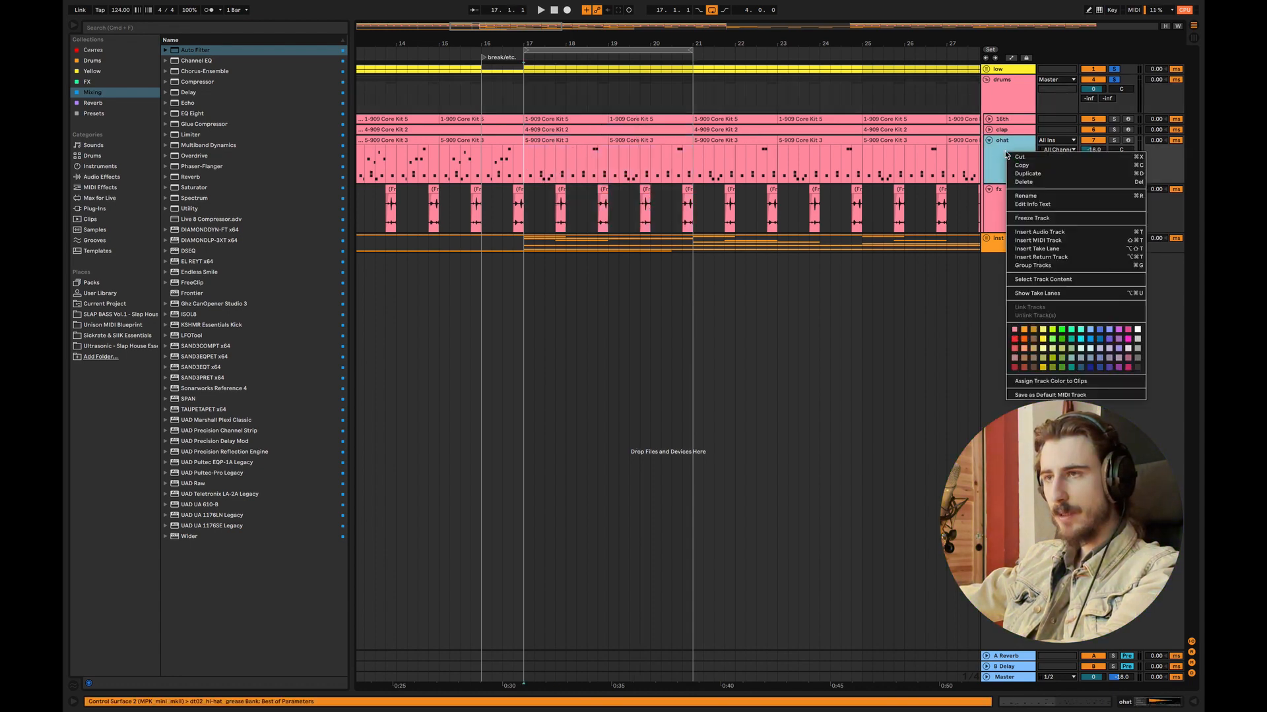
{"action": "key", "text": "Return"}
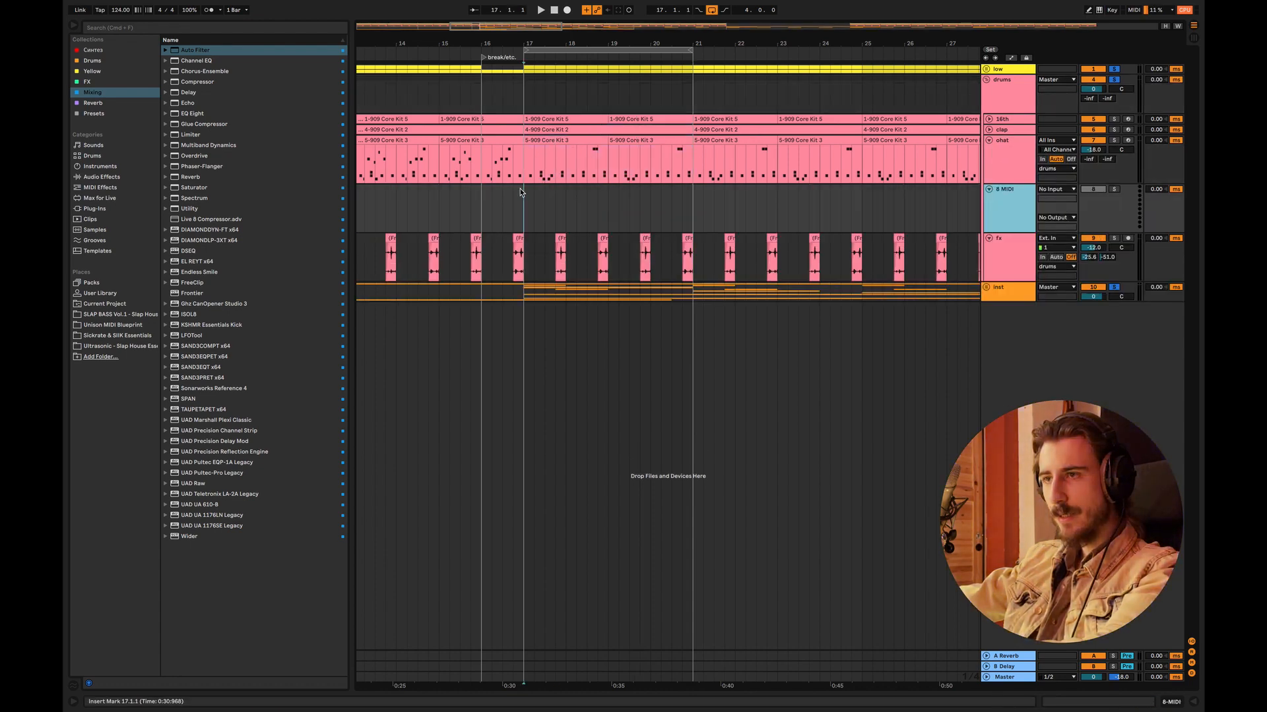
Step: Place Ohat.mid from the Drums Midi presets folder on the new MIDI track at bar 17
{"action": "left_click", "coordinate": [111, 115]}
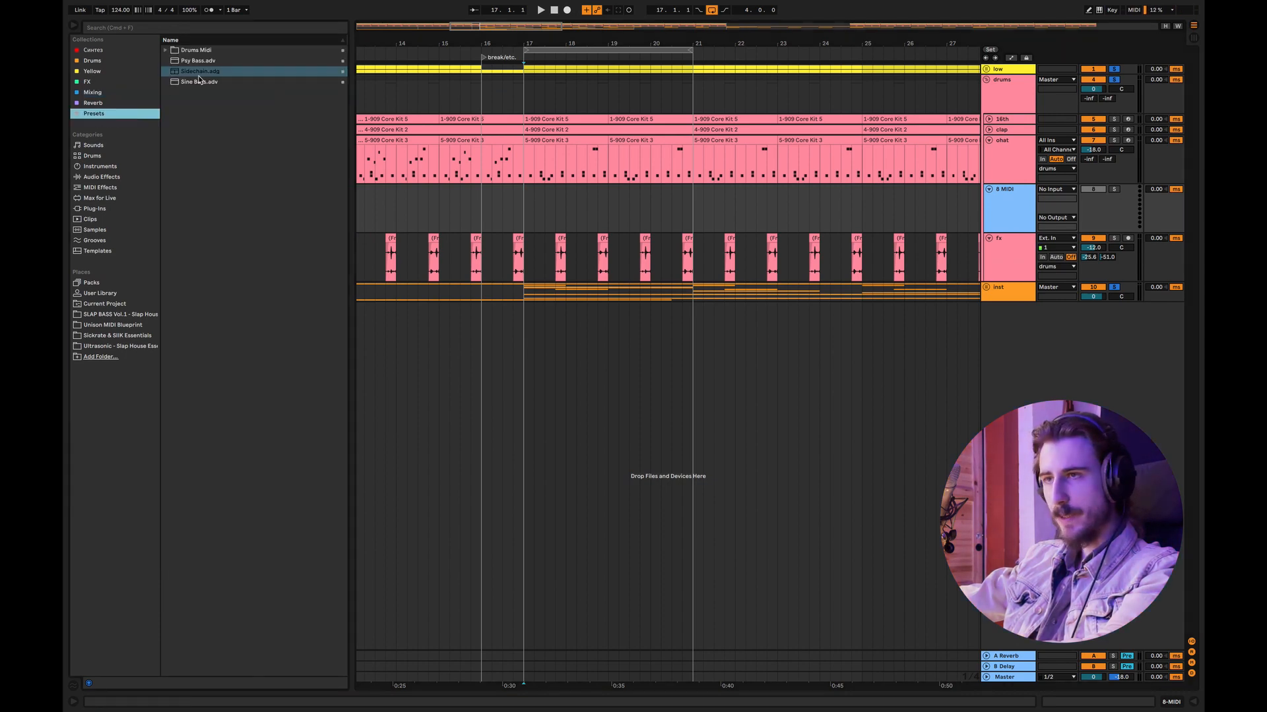
{"action": "left_click", "coordinate": [166, 51]}
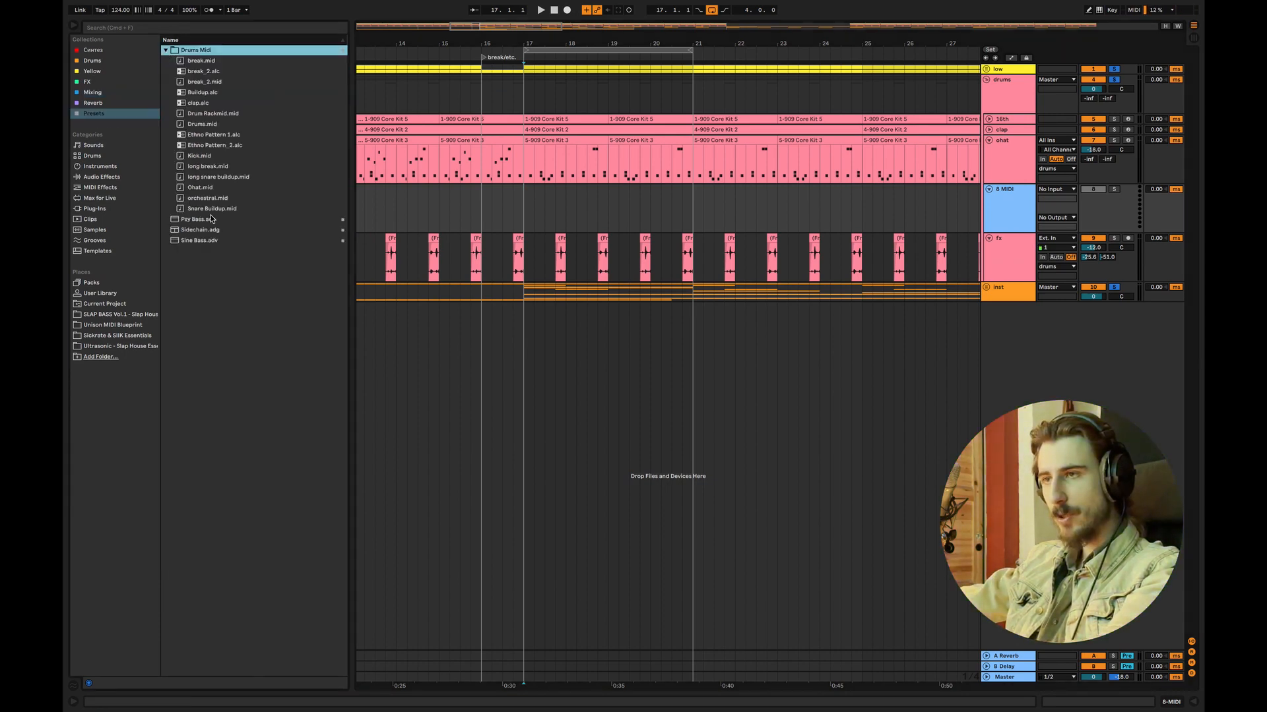
{"action": "left_click_drag", "start_coordinate": [193, 190], "coordinate": [526, 209]}
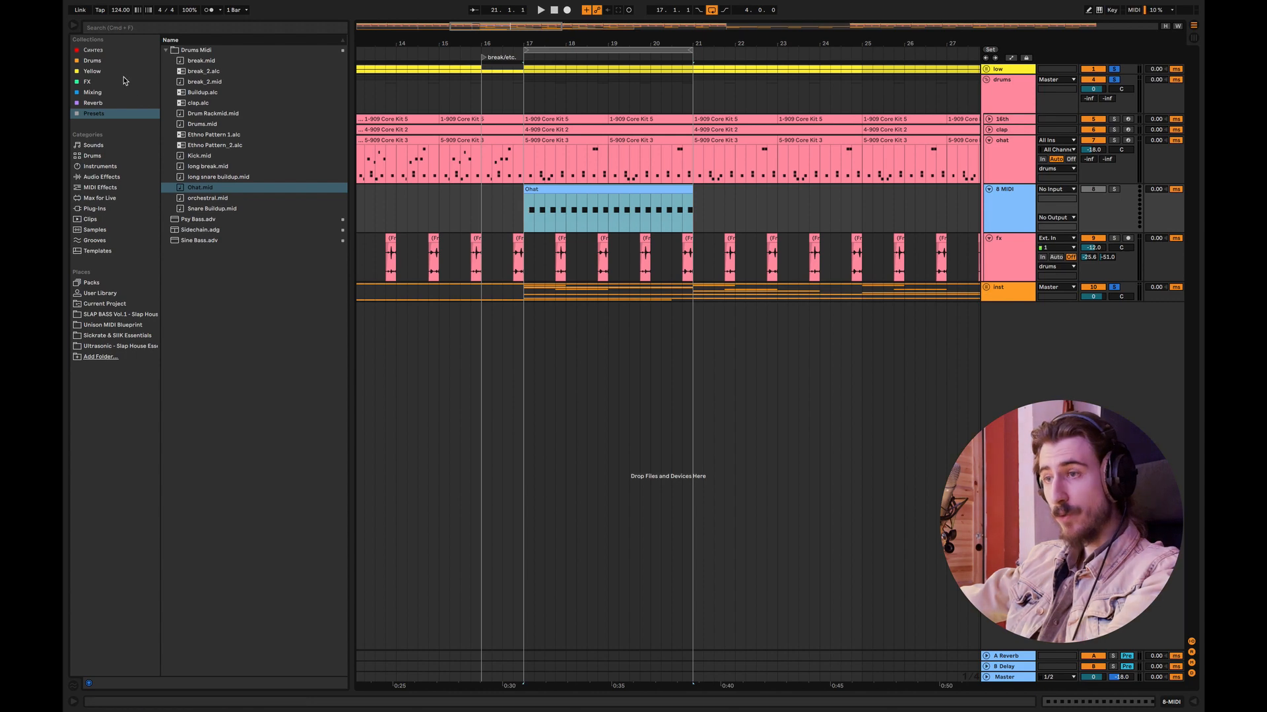
Step: Find the ride cymbal samples in Wave Alchemy Drum Tools 02 MULTIFORMAT's processed drums and preview dt02_ride_classic.wav
{"action": "left_click", "coordinate": [93, 60]}
{"action": "left_click", "coordinate": [166, 114]}
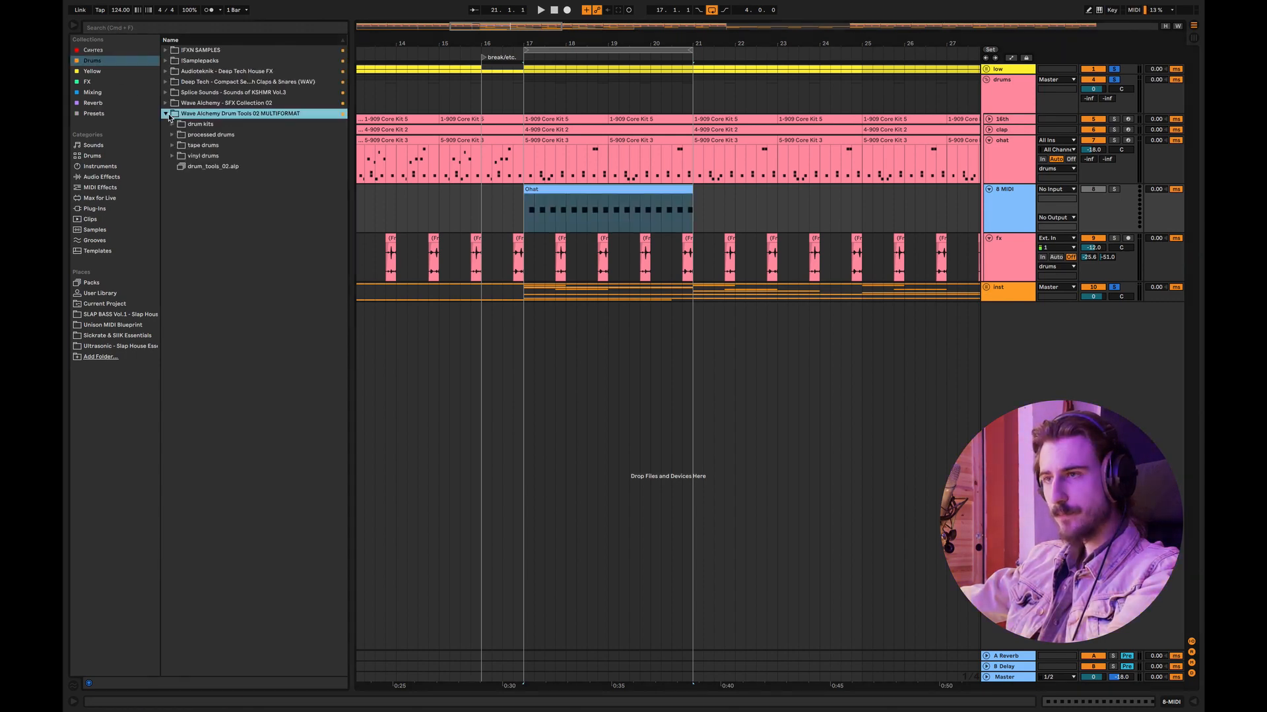
{"action": "left_click", "coordinate": [173, 134]}
{"action": "left_click", "coordinate": [180, 178]}
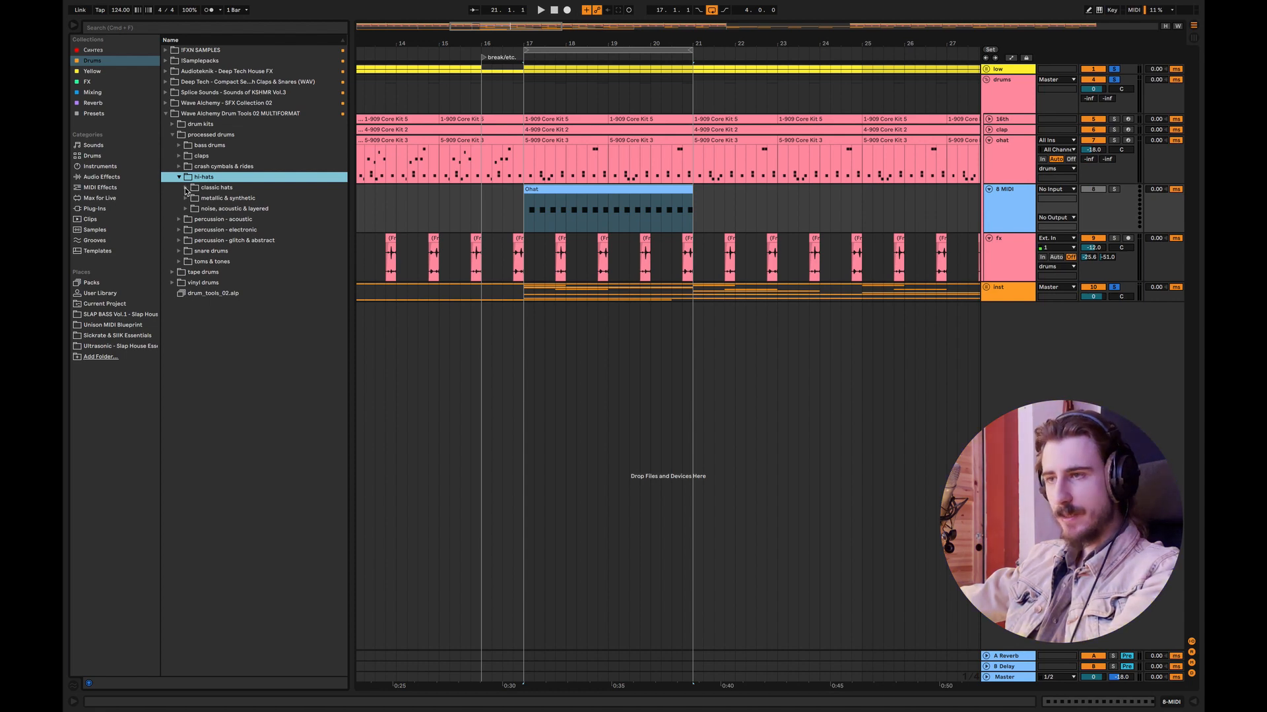
{"action": "left_click", "coordinate": [180, 170]}
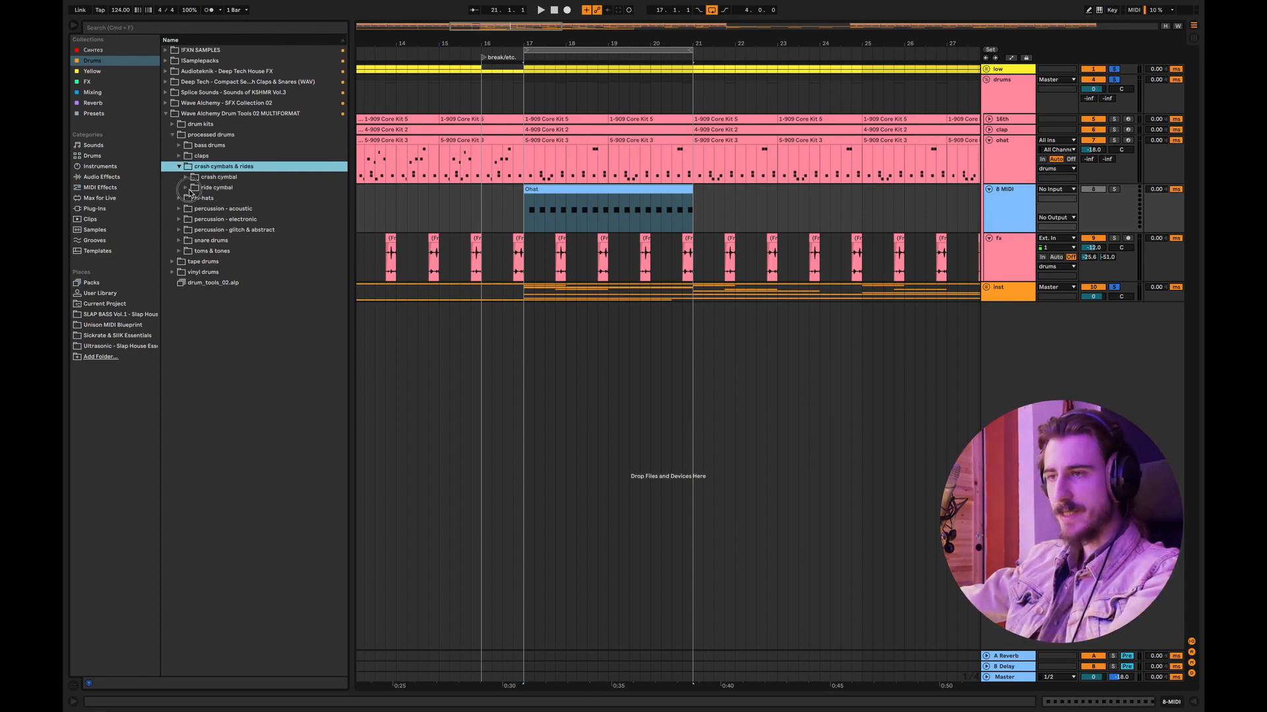
{"action": "left_click", "coordinate": [186, 188]}
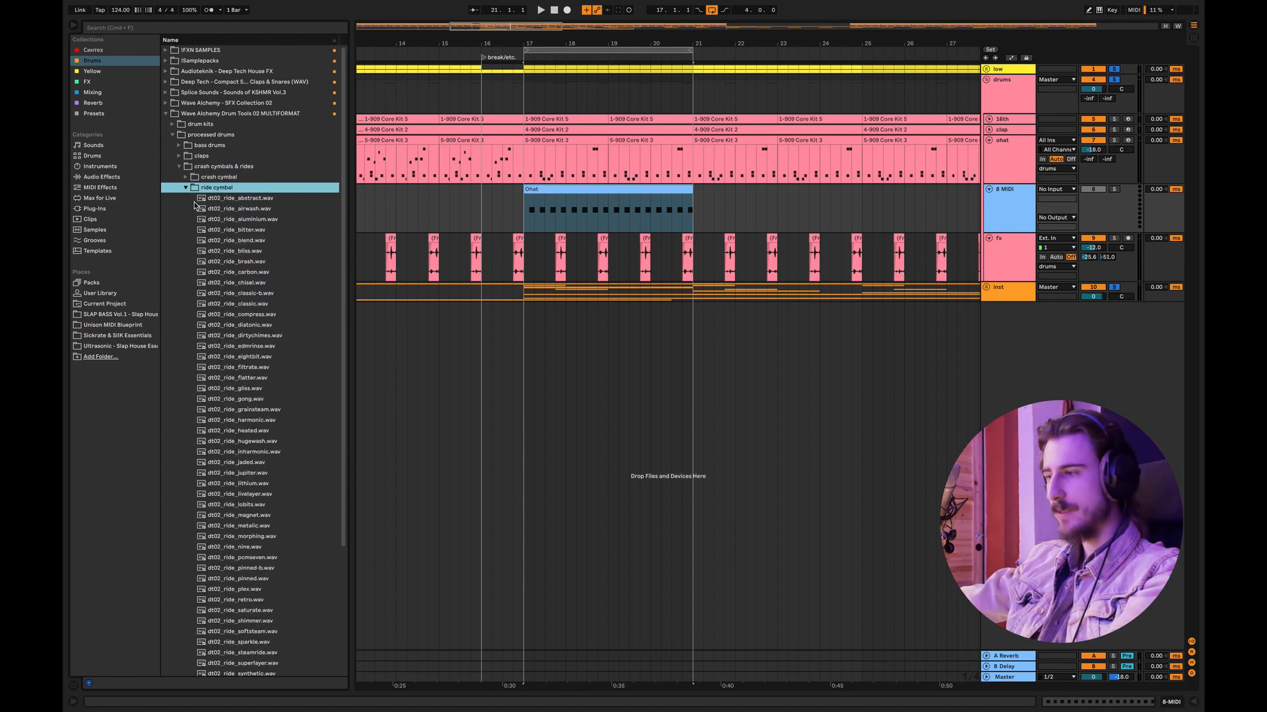
{"action": "left_click", "coordinate": [263, 305]}
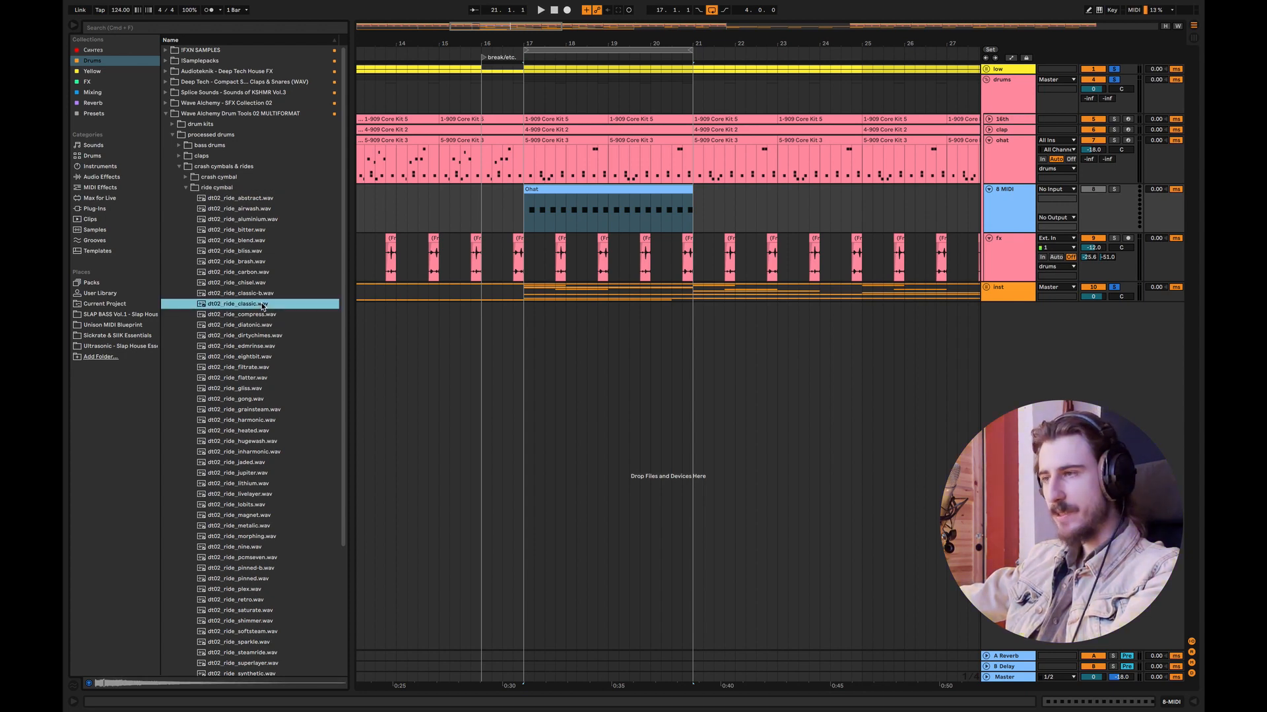
Step: Load dt02_ride_classic.wav as the new MIDI track's instrument and lower the track volume to -13.8 dB
{"action": "double_click", "coordinate": [998, 204]}
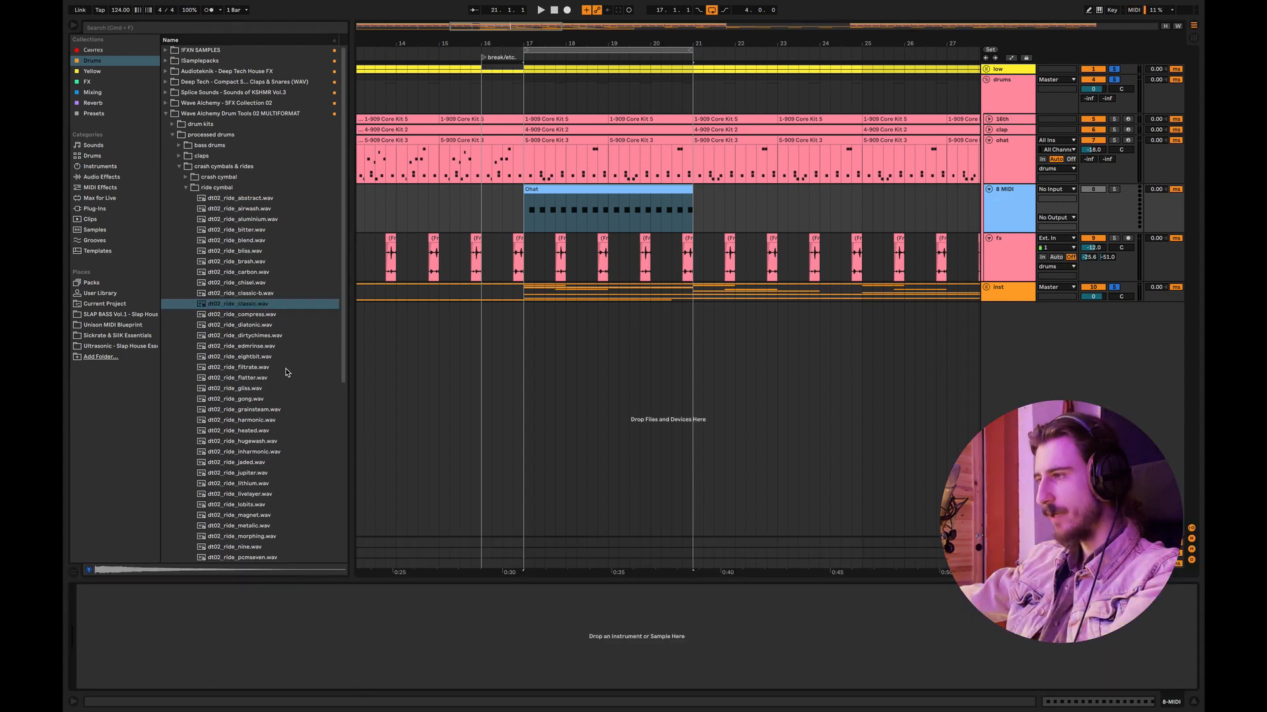
{"action": "left_click_drag", "start_coordinate": [237, 307], "coordinate": [316, 633]}
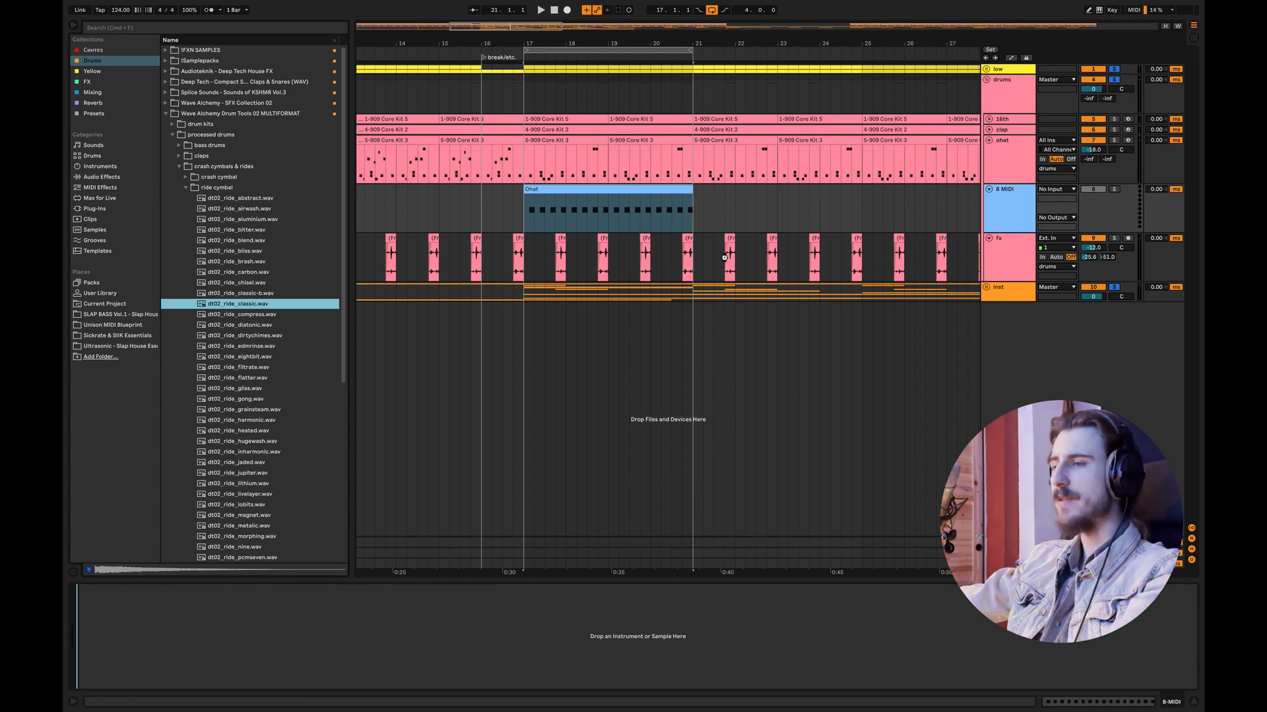
{"action": "left_click_drag", "start_coordinate": [1092, 199], "coordinate": [1091, 202]}
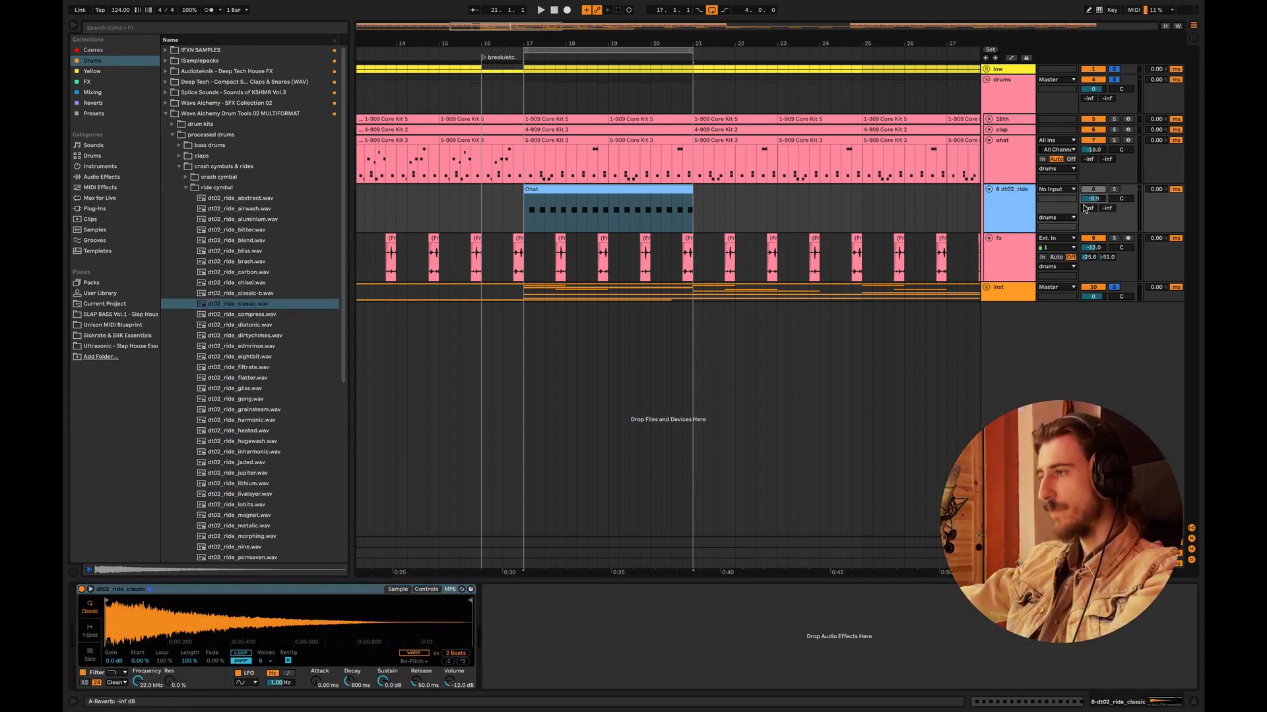
{"action": "left_click_drag", "start_coordinate": [1093, 199], "coordinate": [1093, 210]}
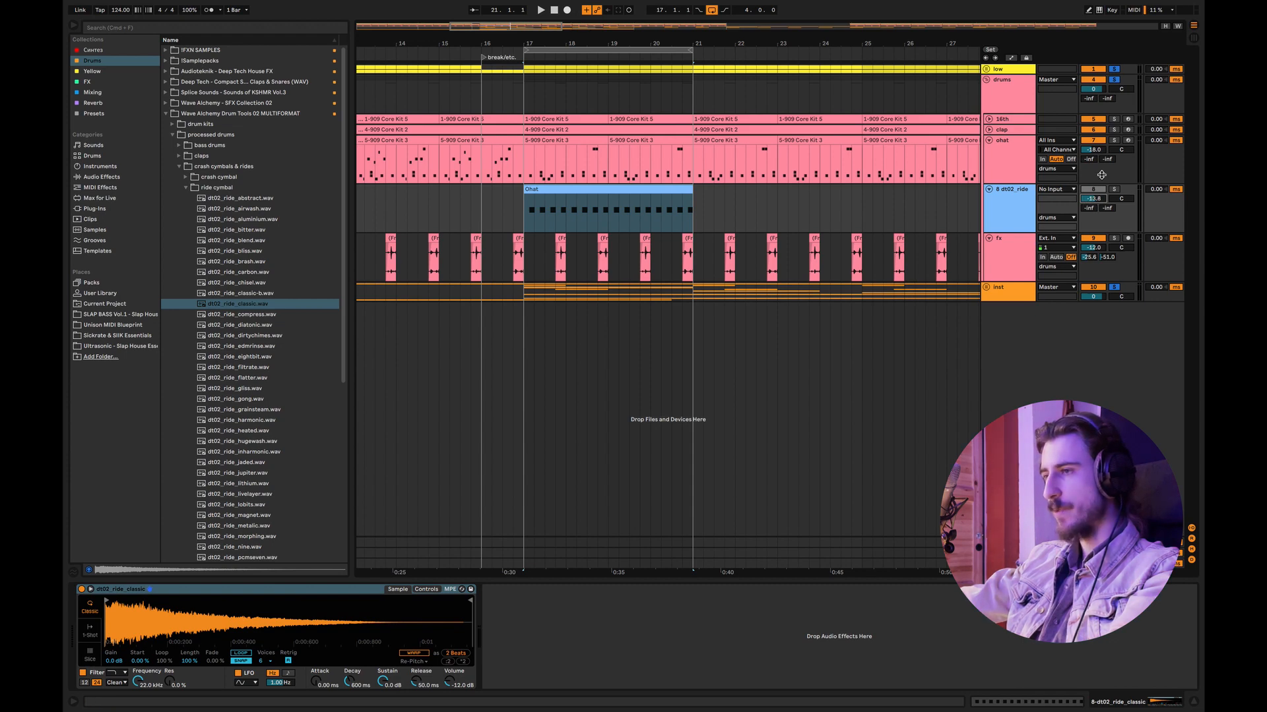
Step: Duplicate the Ohat clip twice on the ride track so the pattern runs from bar 17 to bar 29
{"action": "left_click", "coordinate": [513, 217]}
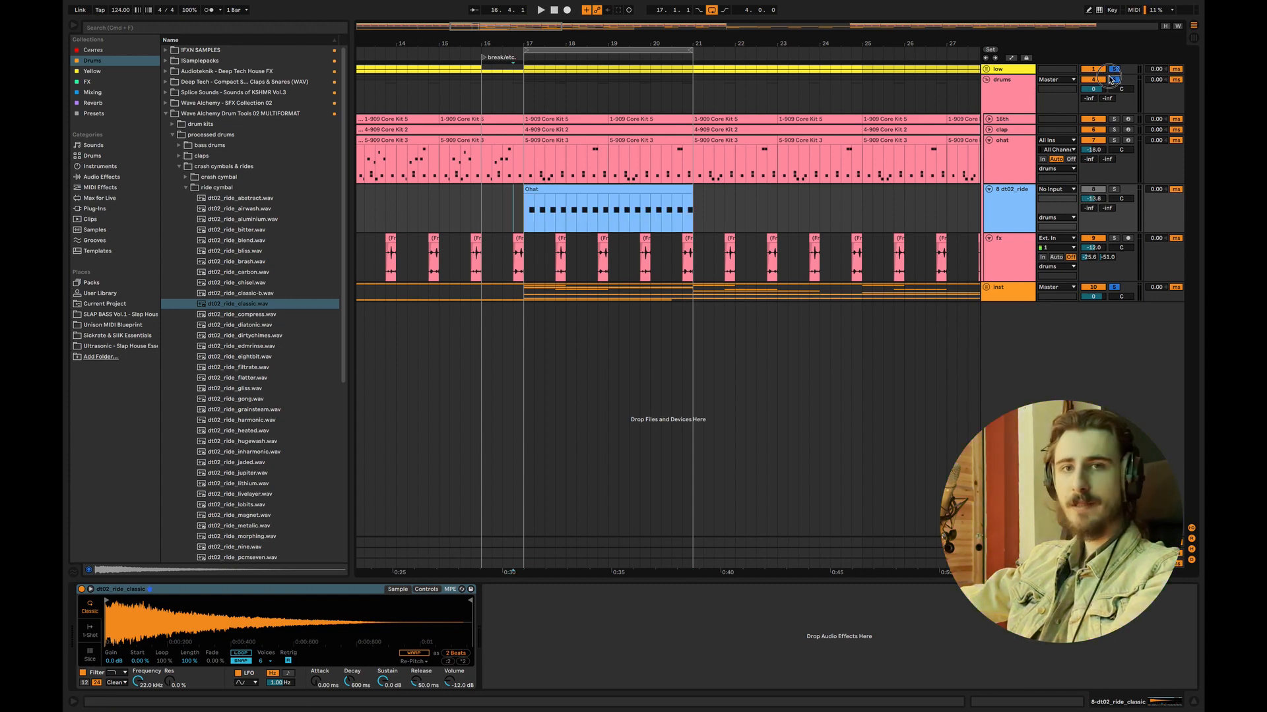
{"action": "left_click", "coordinate": [574, 191]}
{"action": "key", "text": "super+d"}
{"action": "key", "text": "super+d"}
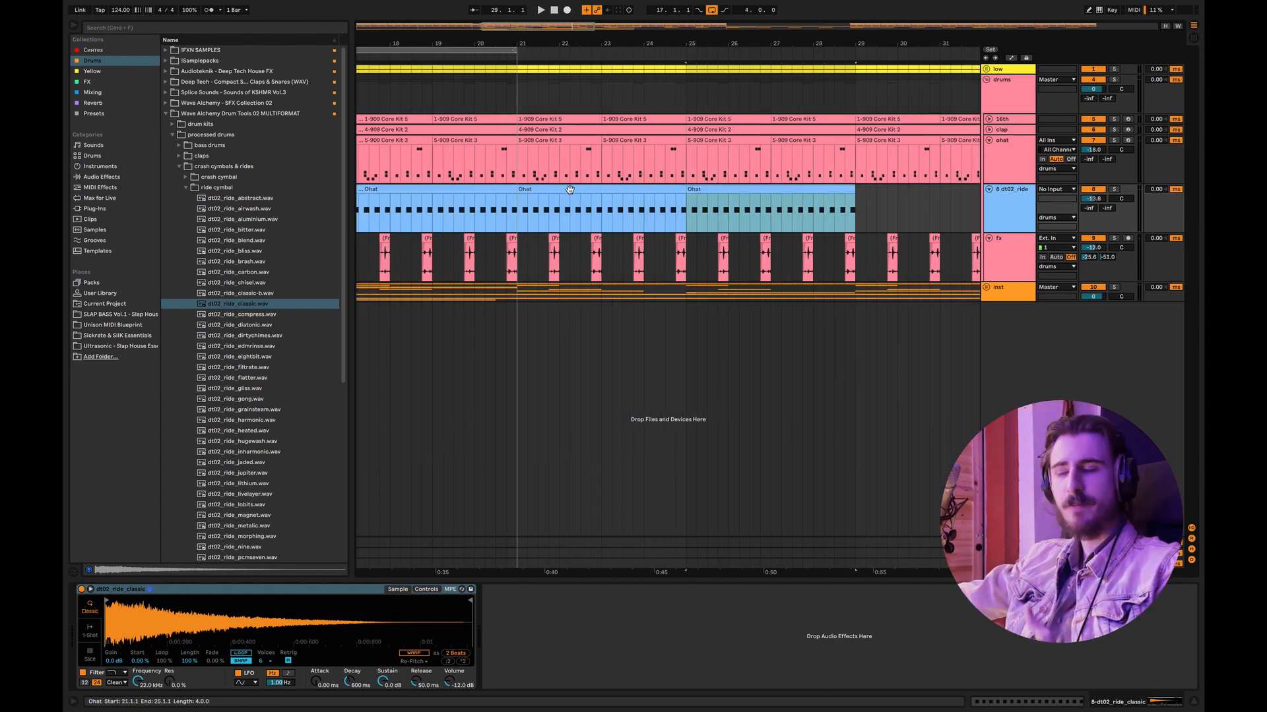
Step: Play the loop from bar 17 and adjust the ride sampler's envelope to 0.47 ms attack, 816 ms decay and -33 dB sustain
{"action": "left_click_drag", "start_coordinate": [486, 43], "coordinate": [624, 16]}
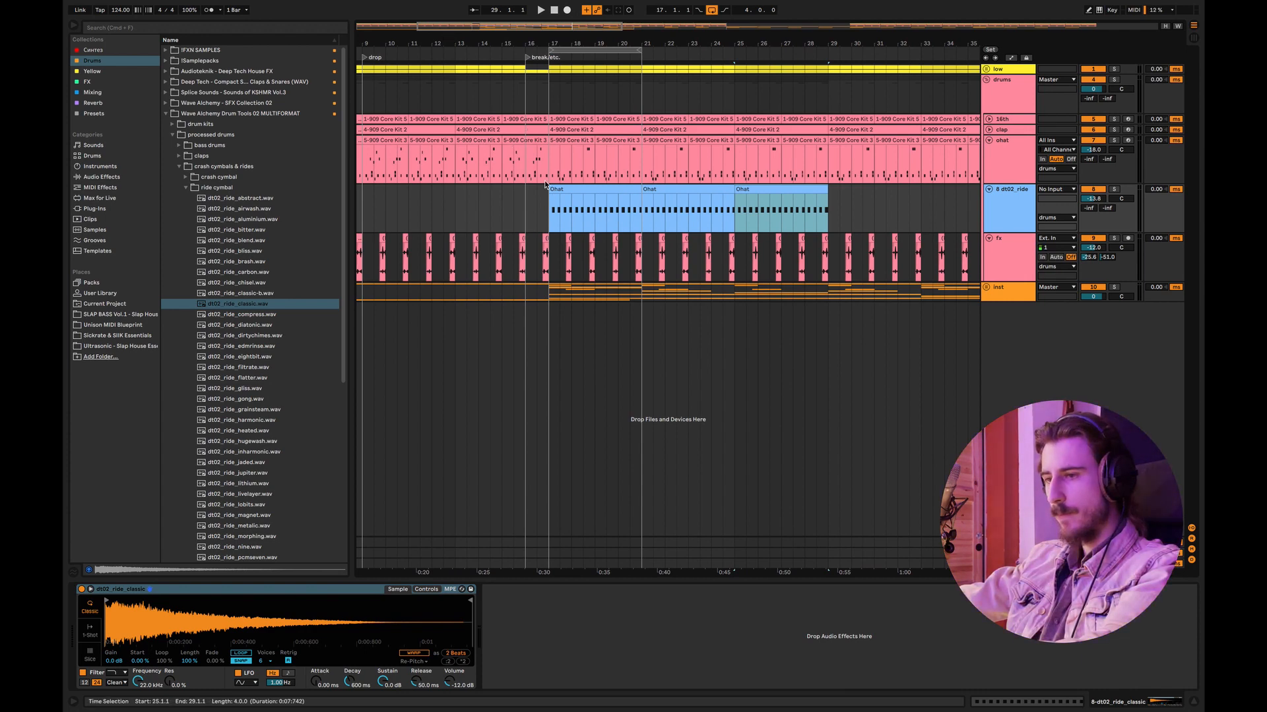
{"action": "left_click", "coordinate": [538, 209]}
{"action": "key", "text": "space"}
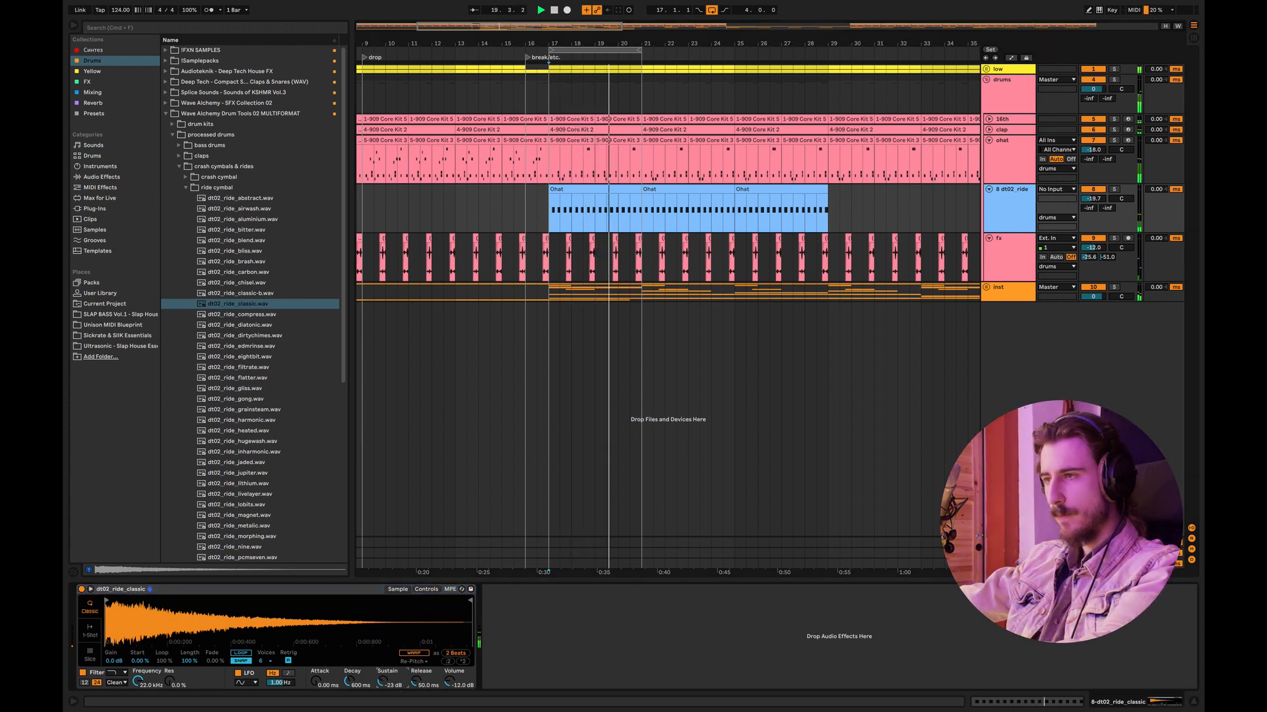
{"action": "left_click_drag", "start_coordinate": [384, 685], "coordinate": [317, 676]}
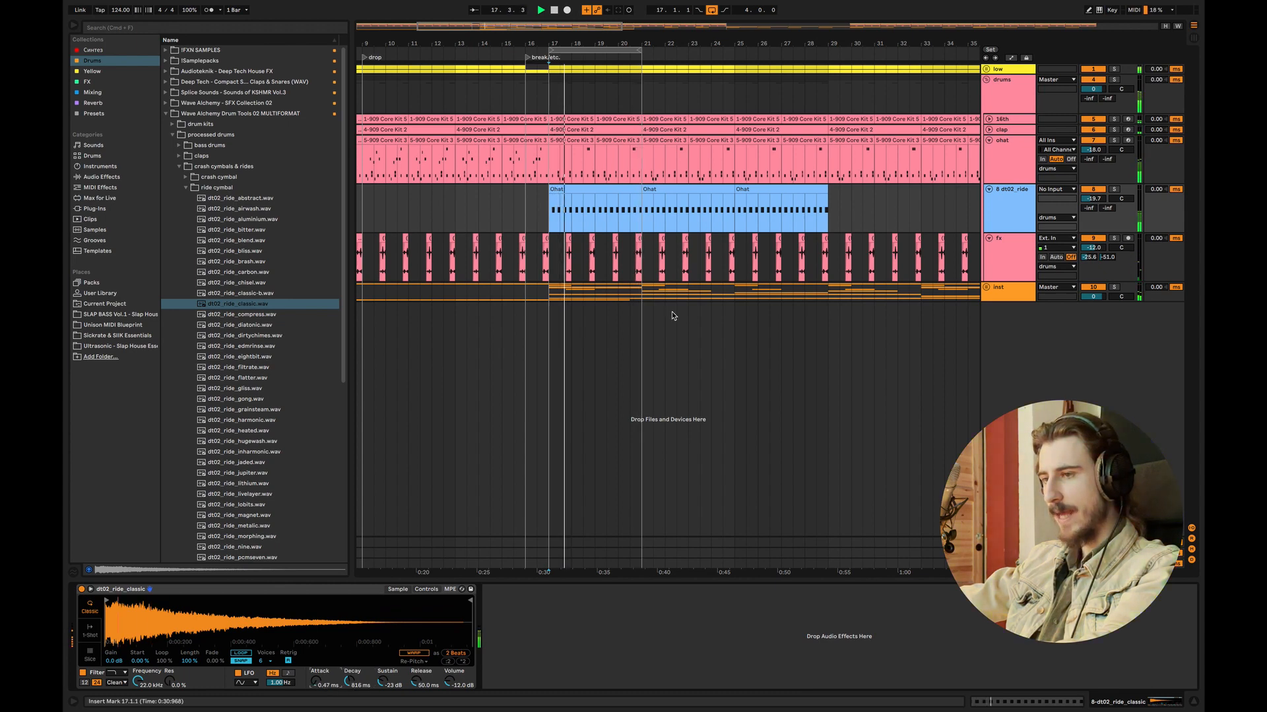
Step: Open the first Ohat clip on the ride track and shift all its C3 notes earlier to start at 1.1.1
{"action": "double_click", "coordinate": [591, 191]}
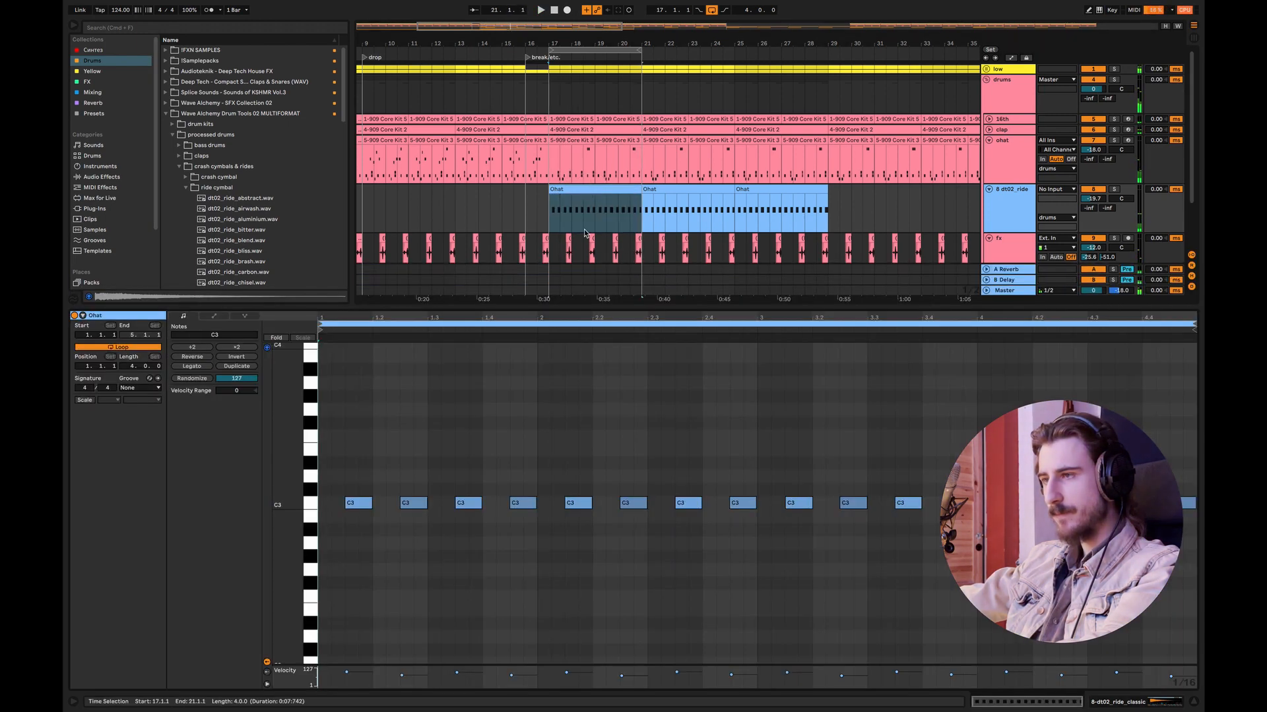
{"action": "left_click", "coordinate": [343, 505]}
{"action": "left_click_drag", "start_coordinate": [342, 505], "coordinate": [336, 507]}
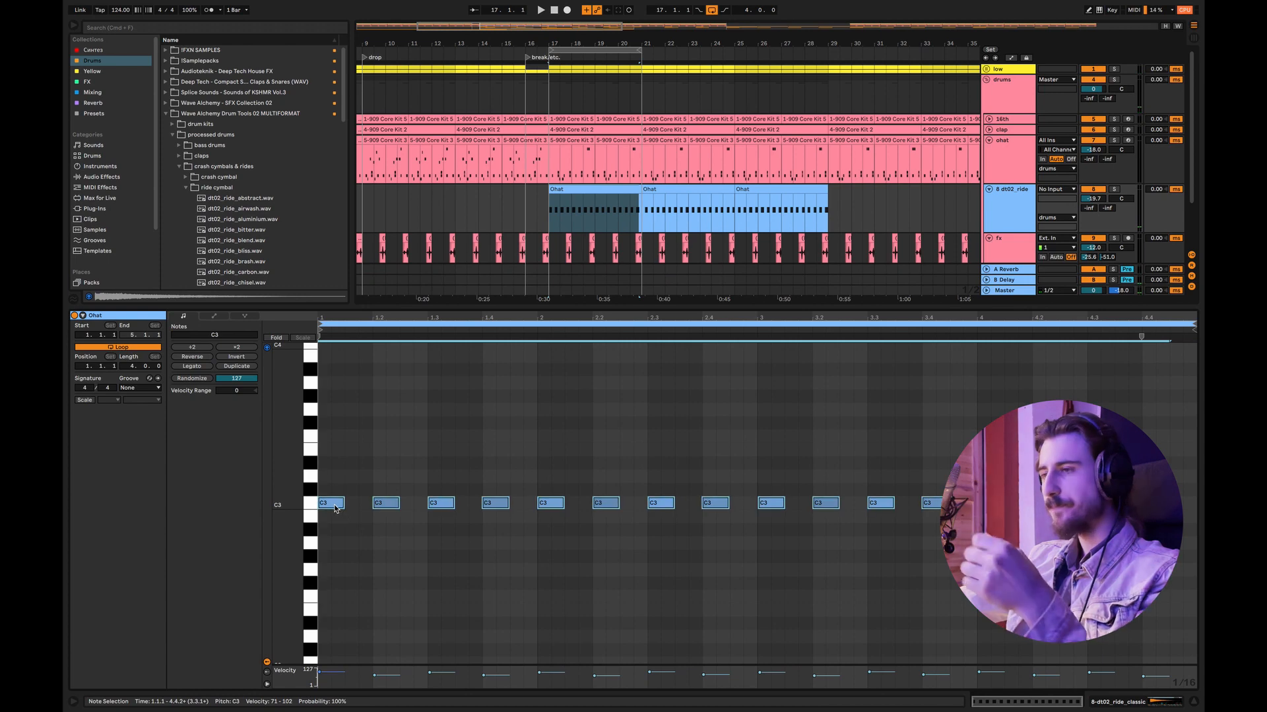
Step: Close the MIDI clip editor and play back the break with the ride pattern
{"action": "left_click", "coordinate": [549, 225]}
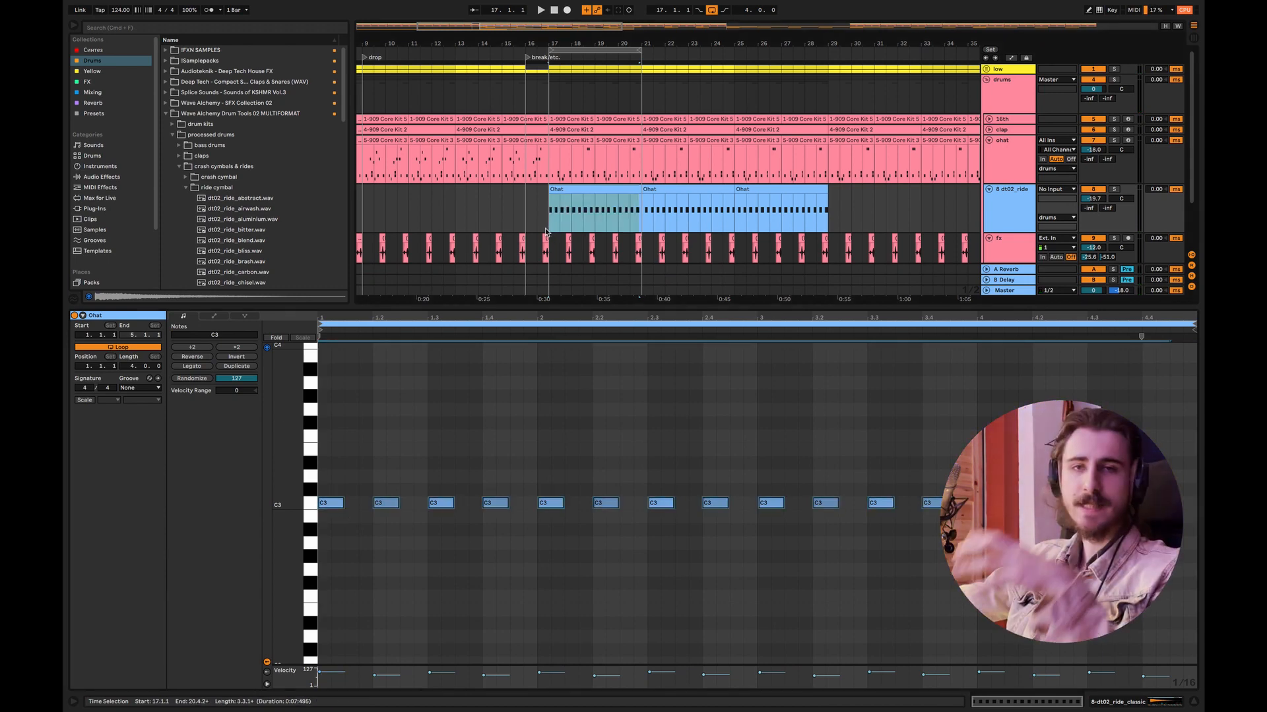
{"action": "left_click", "coordinate": [547, 228]}
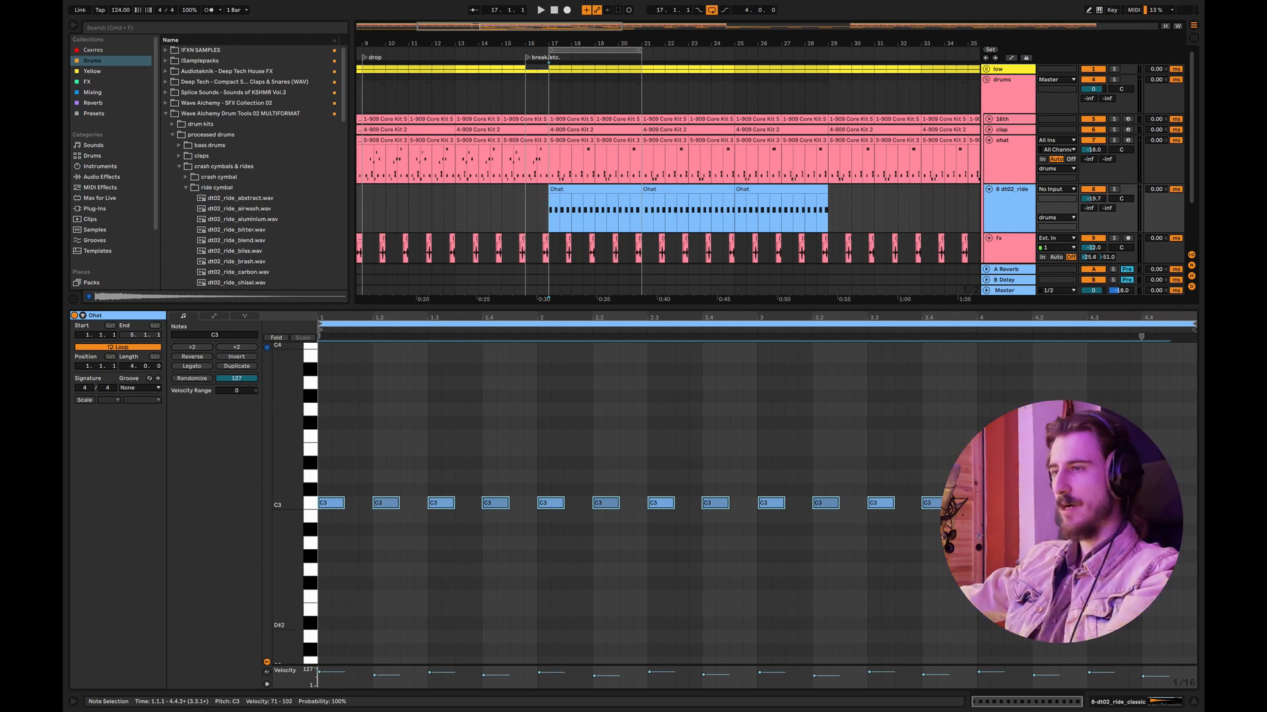
{"action": "key", "text": "alt+super+l"}
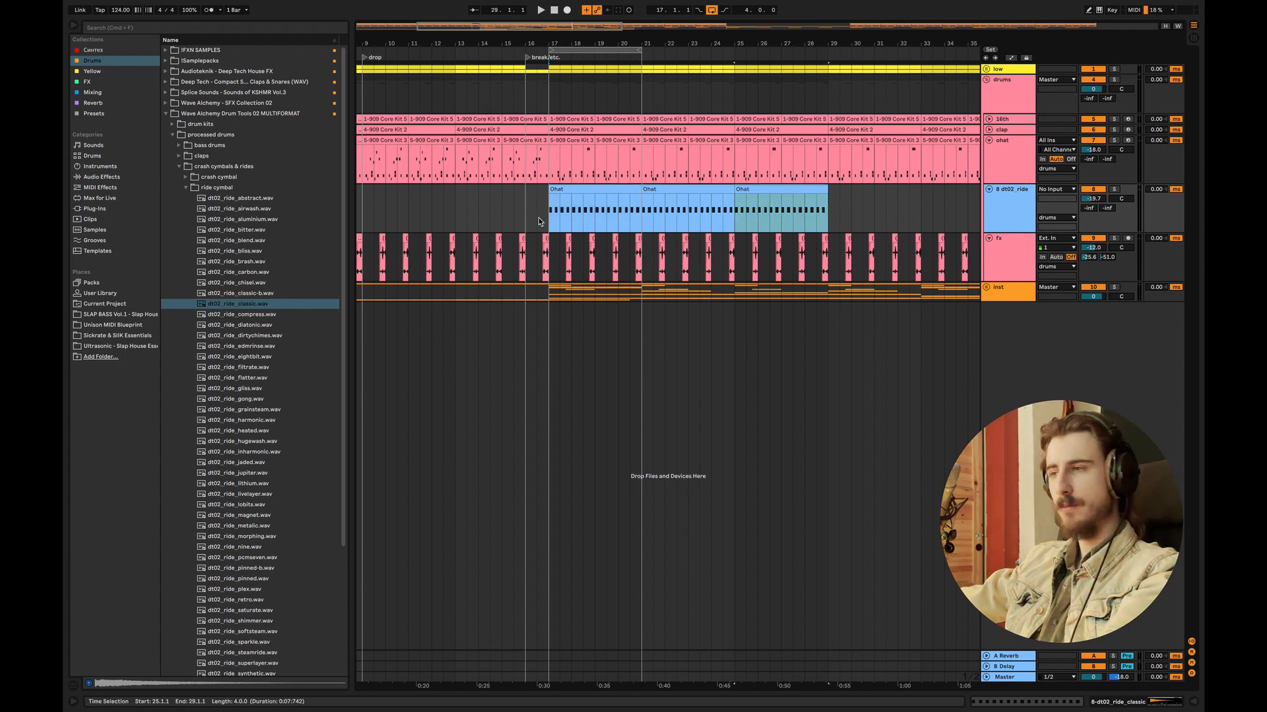
{"action": "key", "text": "space"}
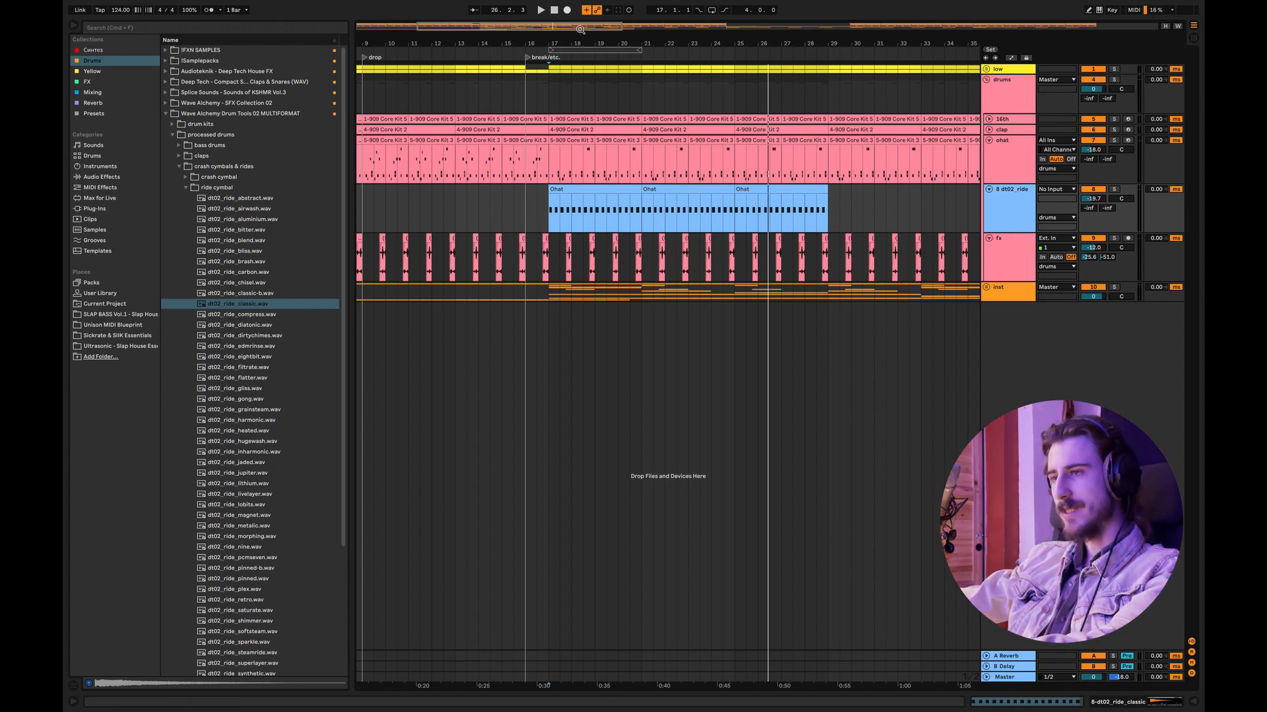
Step: Play the transition into the break from around bar 15 and expand the inst group to show its tracks
{"action": "left_click_drag", "start_coordinate": [579, 29], "coordinate": [562, 62]}
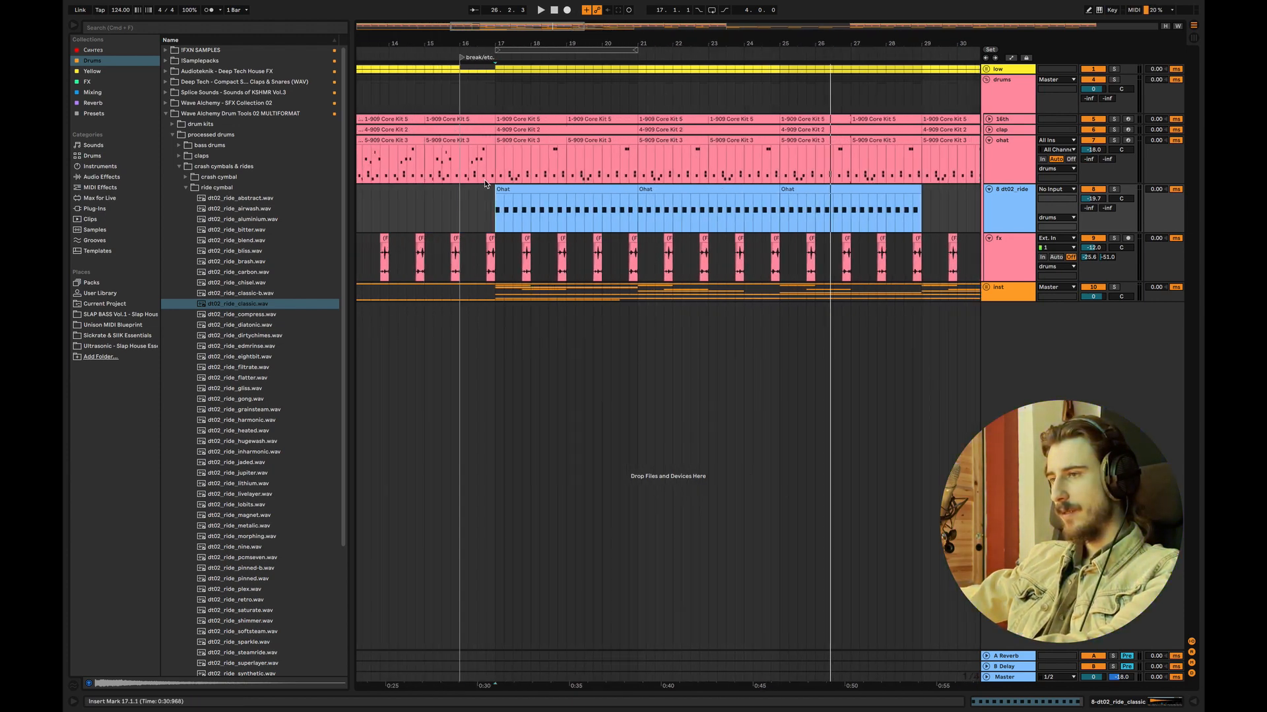
{"action": "left_click", "coordinate": [442, 201]}
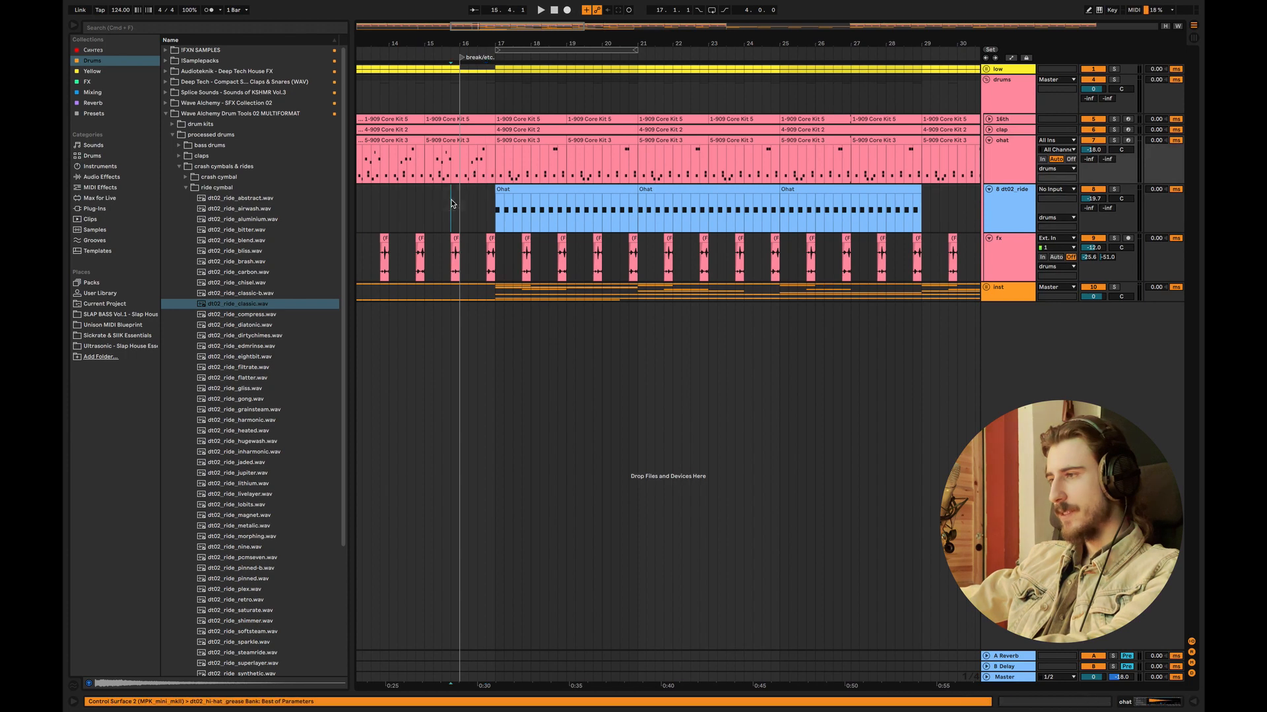
{"action": "left_click", "coordinate": [416, 200]}
{"action": "key", "text": "space"}
{"action": "left_click", "coordinate": [986, 291]}
{"action": "key", "text": "space"}
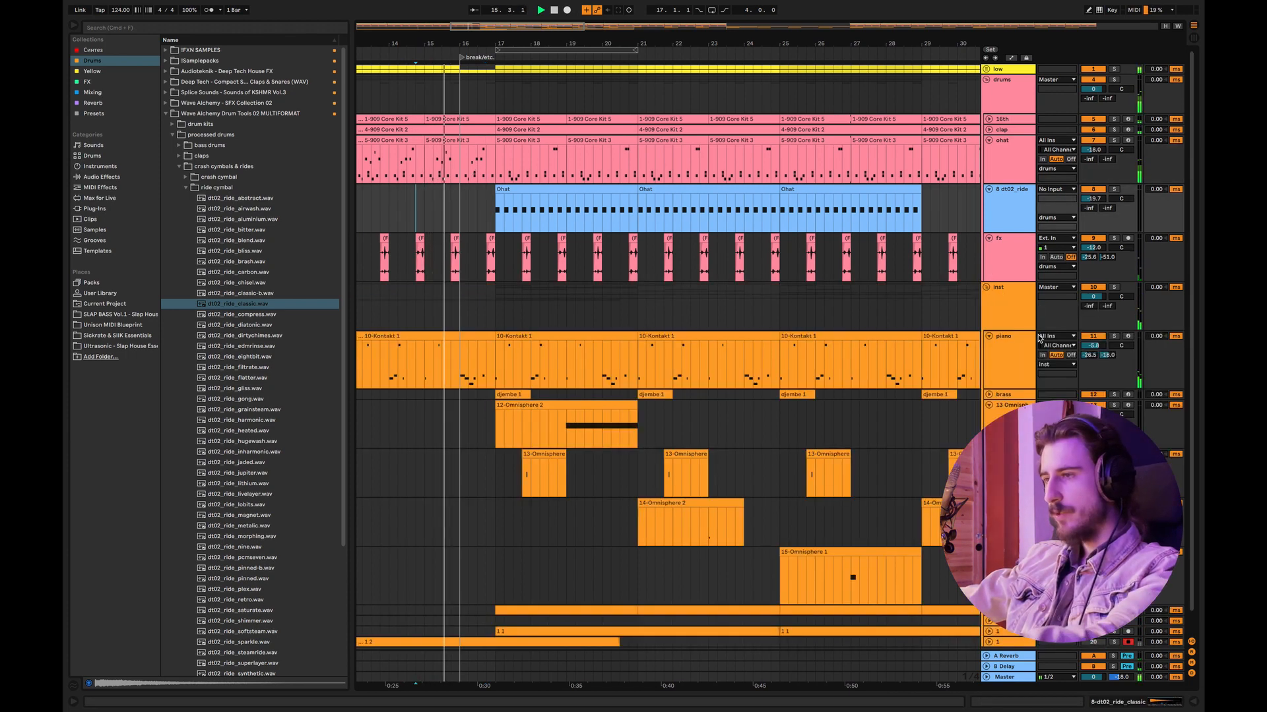
Step: Delete the piano clip between bars 13 and 17 and play the arrangement from bar 13 without it
{"action": "left_click", "coordinate": [446, 344]}
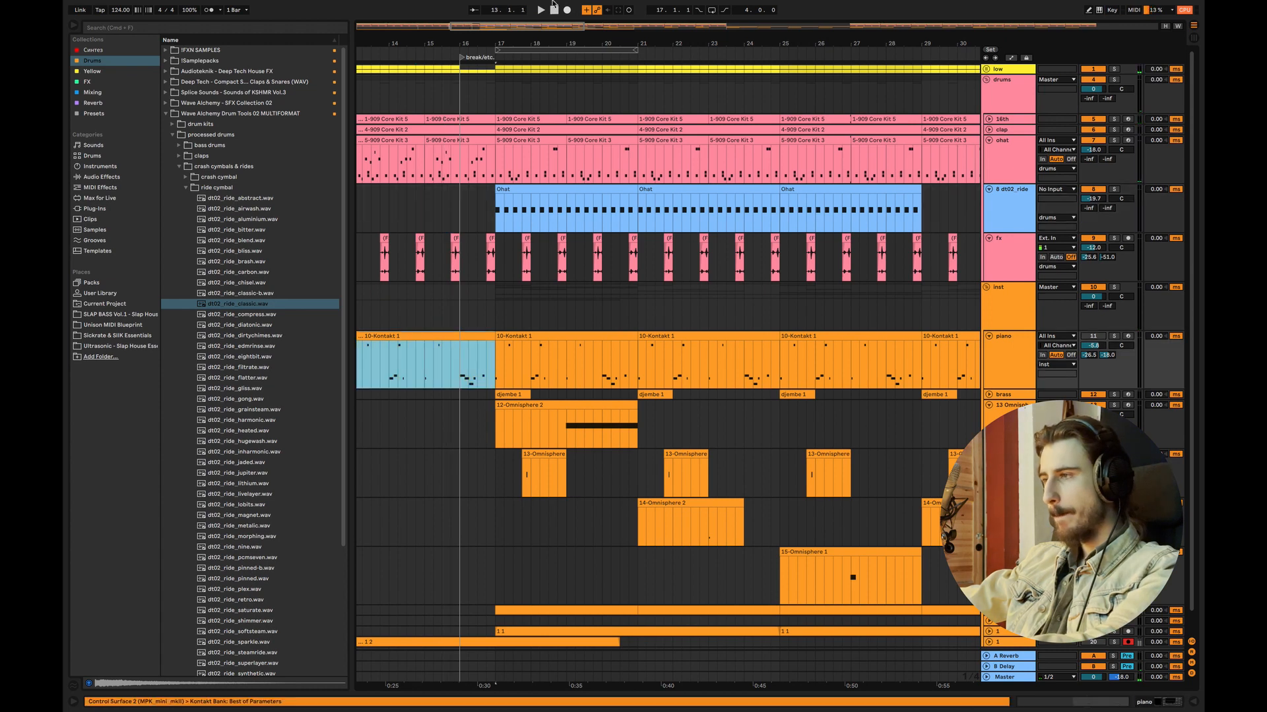
{"action": "left_click_drag", "start_coordinate": [526, 30], "coordinate": [503, 7]}
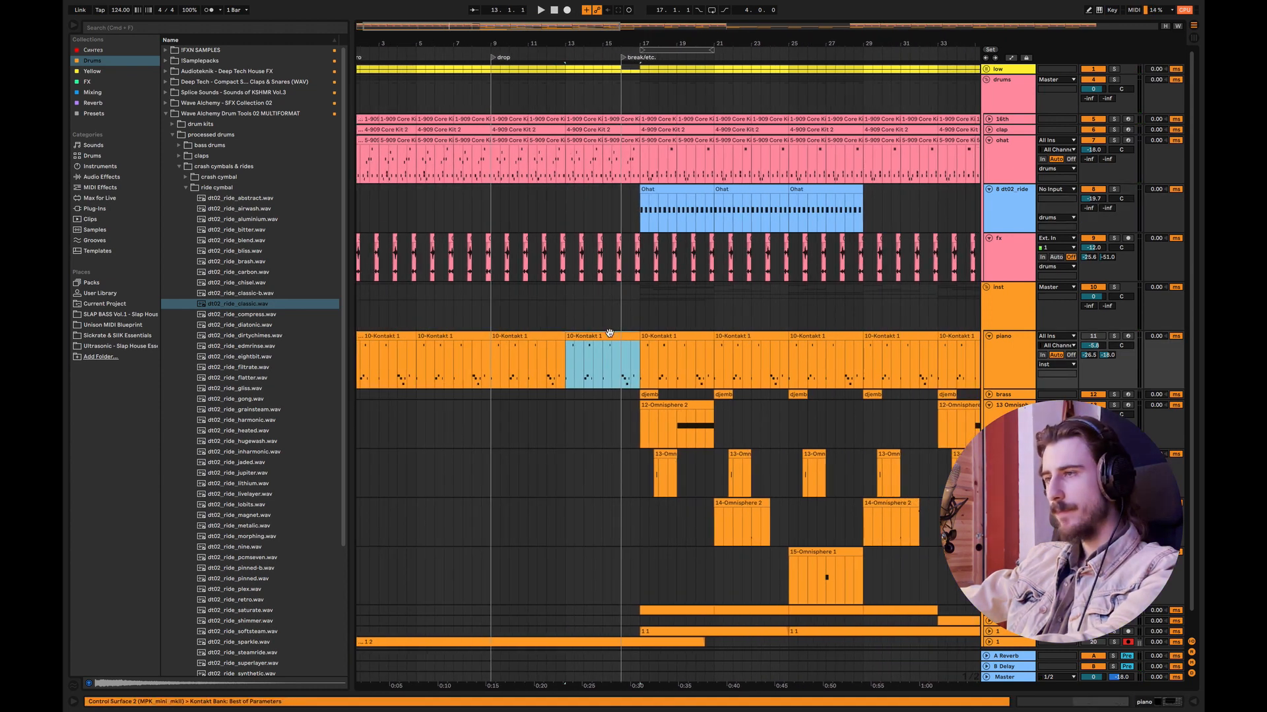
{"action": "key", "text": "Delete"}
{"action": "key", "text": "space"}
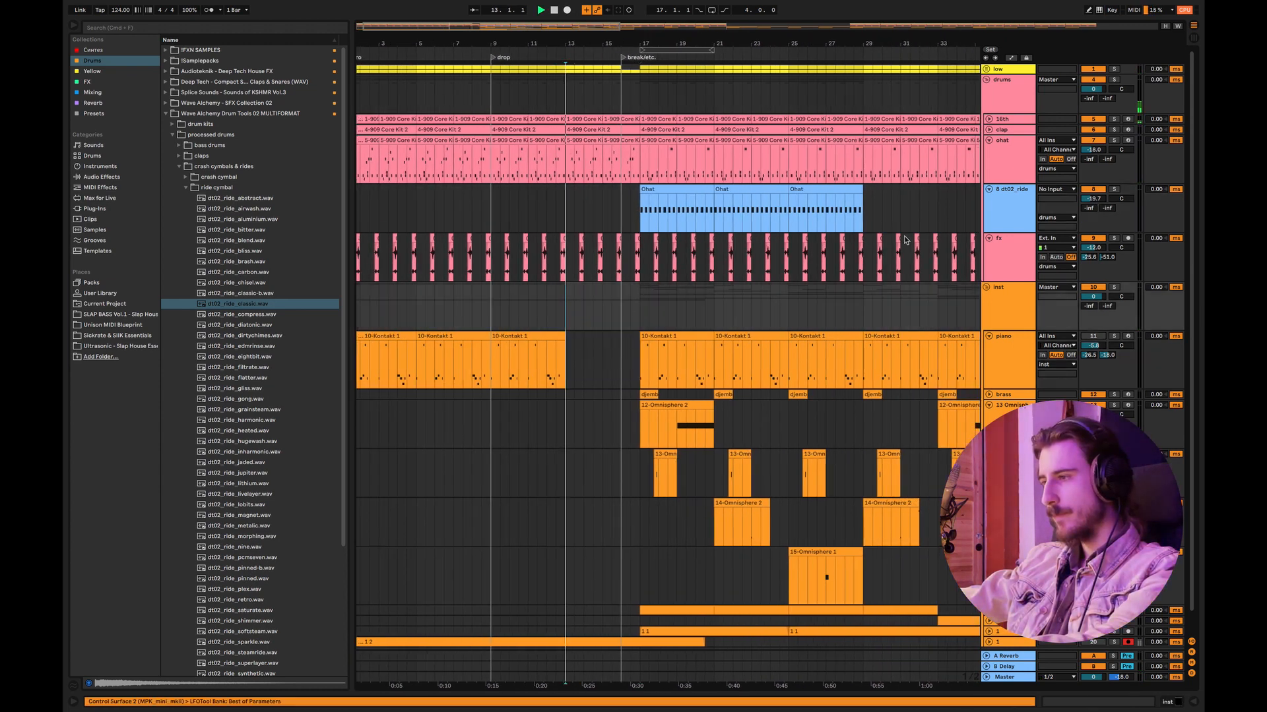
Step: Mute and collapse the ride track, and collapse the four Omnisphere tracks in the inst group
{"action": "left_click", "coordinate": [1086, 189]}
{"action": "left_click", "coordinate": [989, 190]}
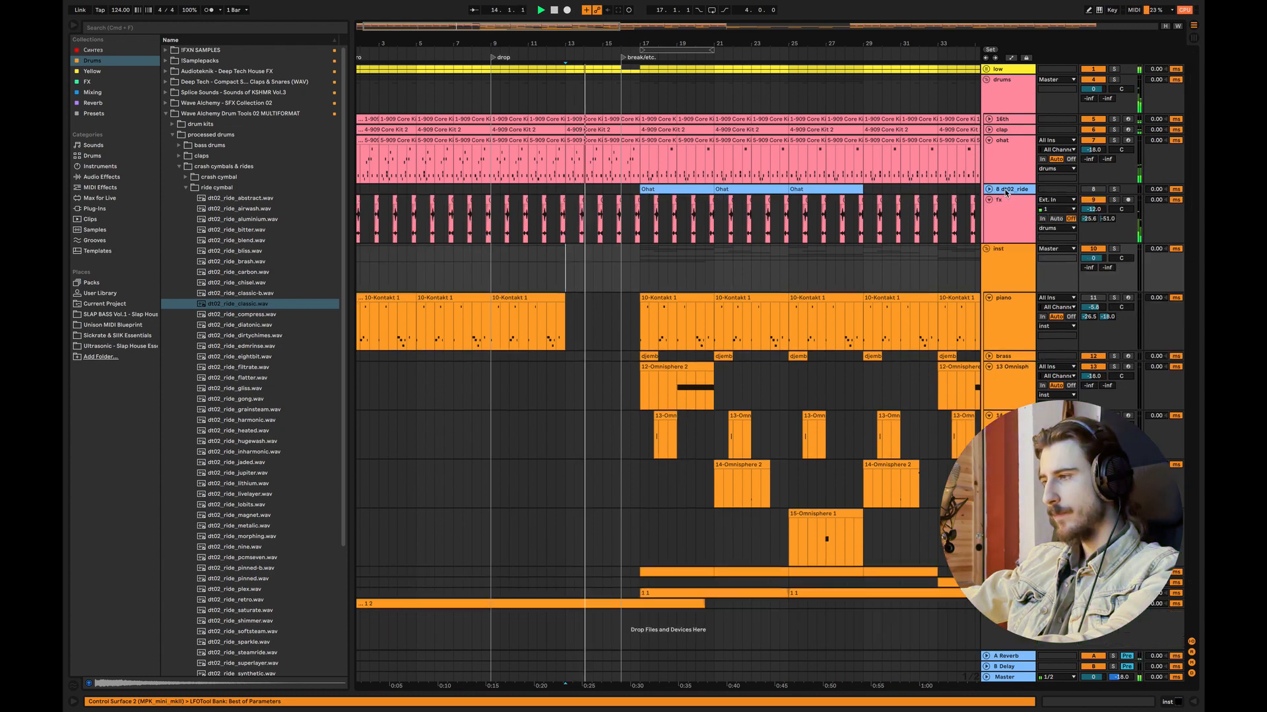
{"action": "left_click", "coordinate": [989, 366]}
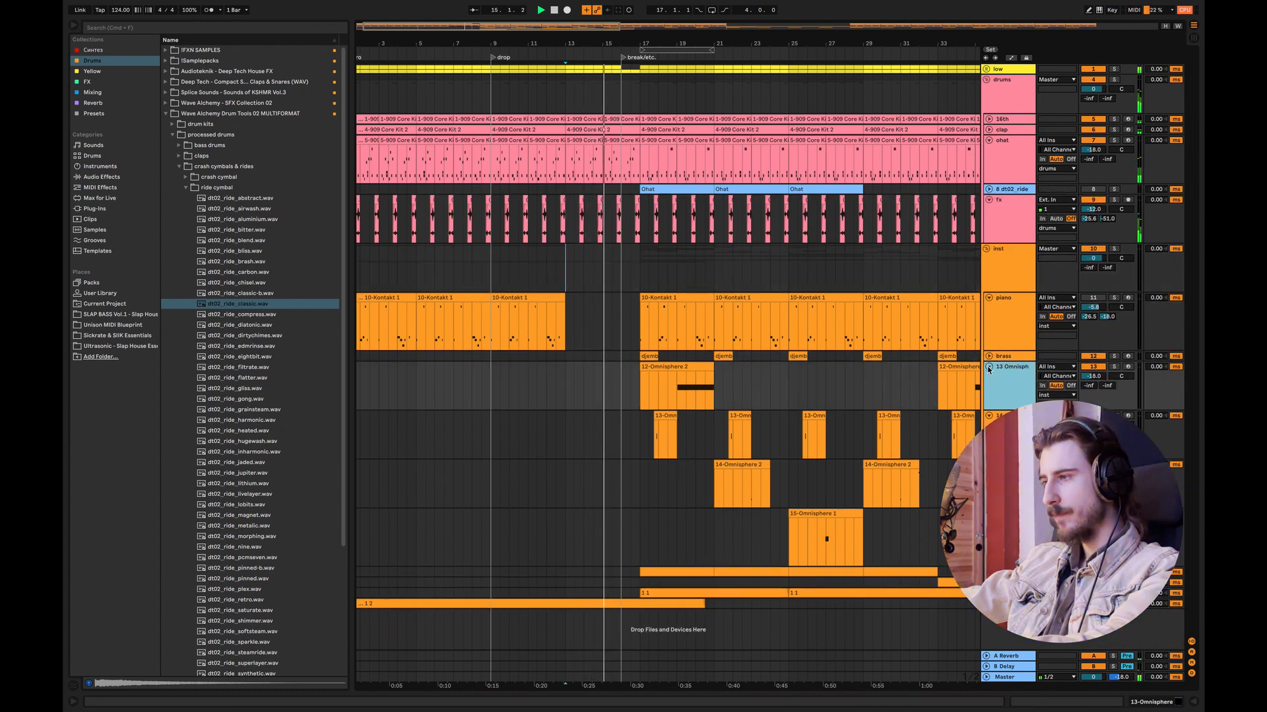
{"action": "left_click", "coordinate": [989, 378]}
{"action": "left_click", "coordinate": [989, 388]}
{"action": "left_click", "coordinate": [989, 399]}
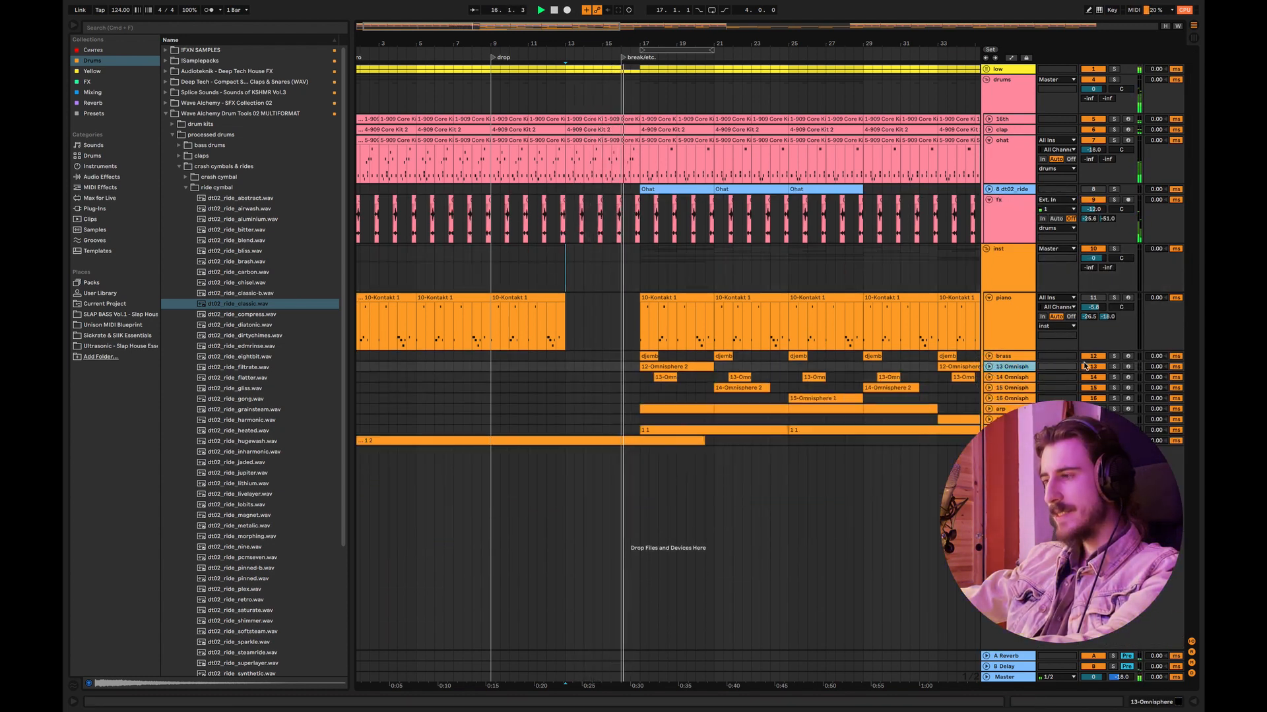
Step: Mute the brass track and the four Omnisphere tracks, and play the transition into the break from before bar 17
{"action": "left_click", "coordinate": [1094, 367]}
{"action": "left_click", "coordinate": [1093, 377]}
{"action": "left_click", "coordinate": [1092, 387]}
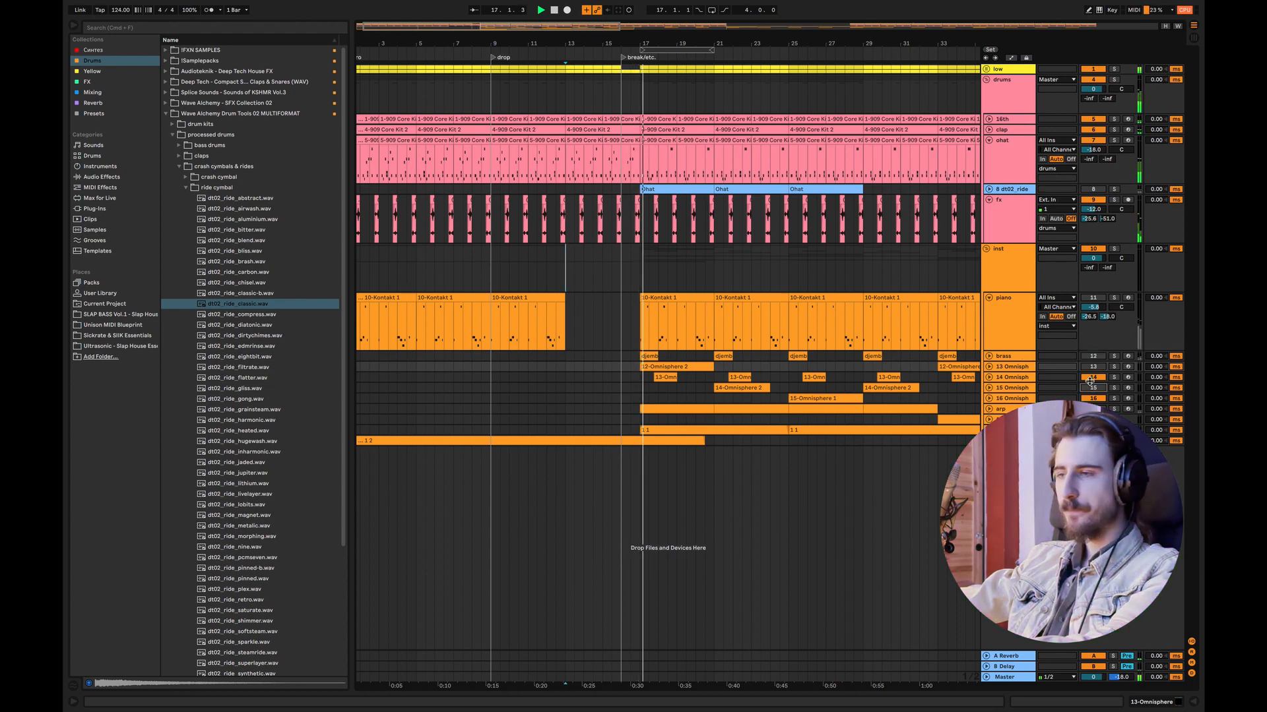
{"action": "left_click", "coordinate": [1093, 398]}
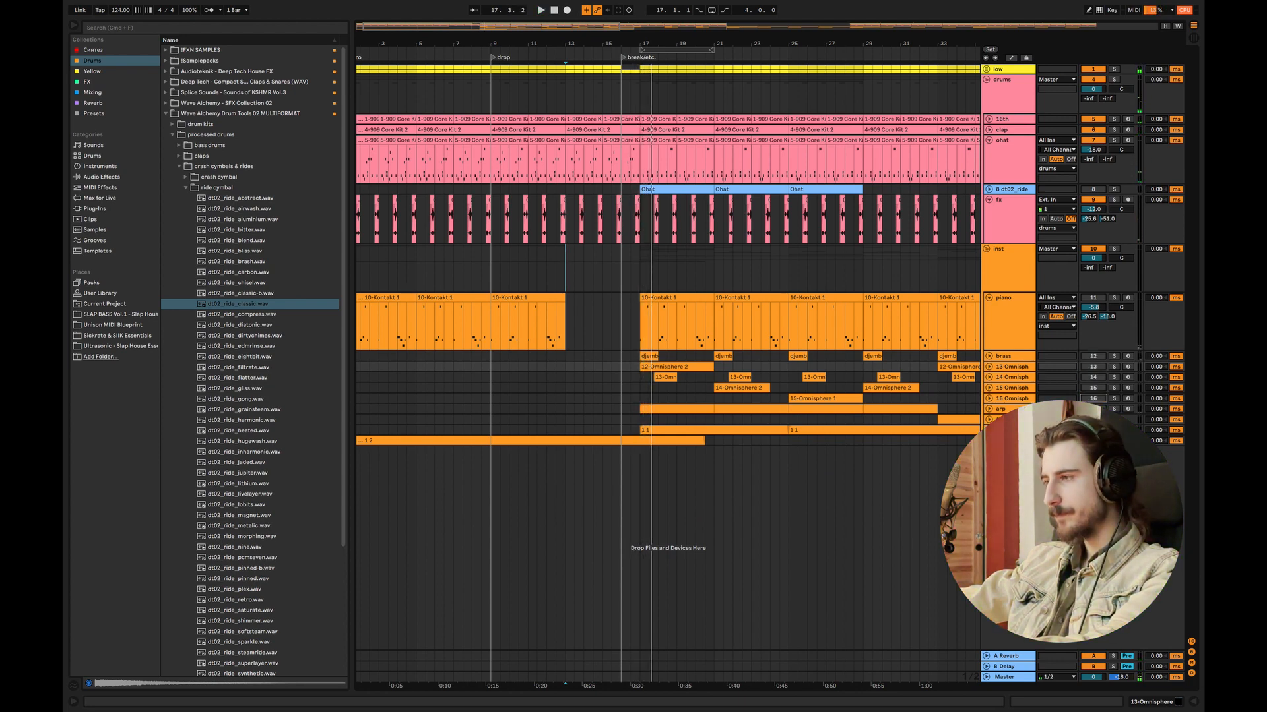
{"action": "left_click", "coordinate": [612, 317]}
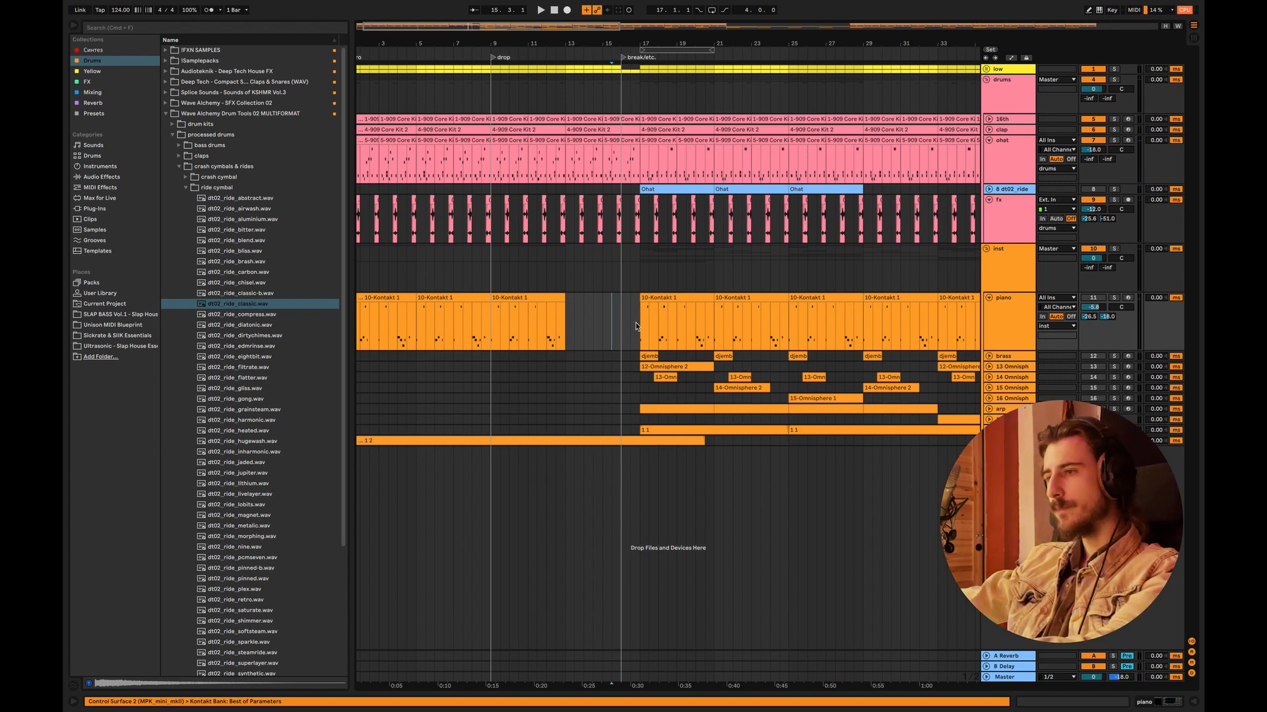
{"action": "key", "text": "space"}
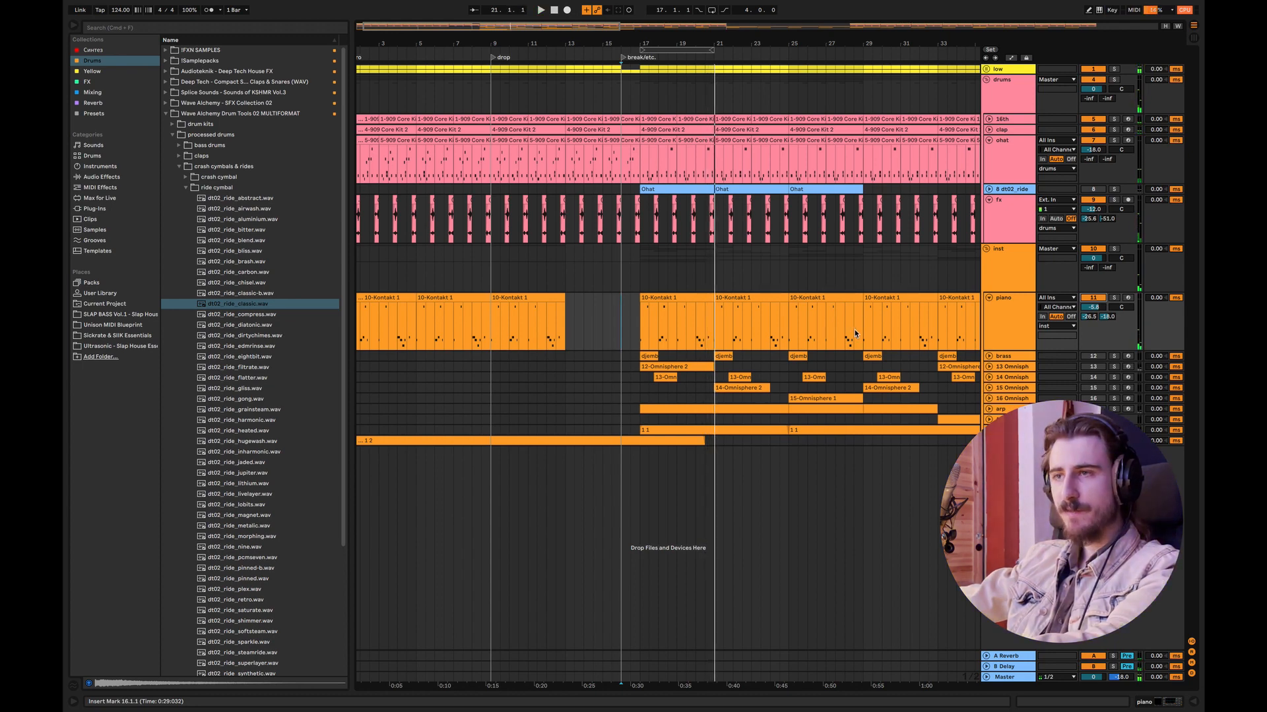
Step: Open the piano track's devices and the Mixing collection, and copy the bar 17 piano clip into the gap at bar 13
{"action": "double_click", "coordinate": [1015, 308]}
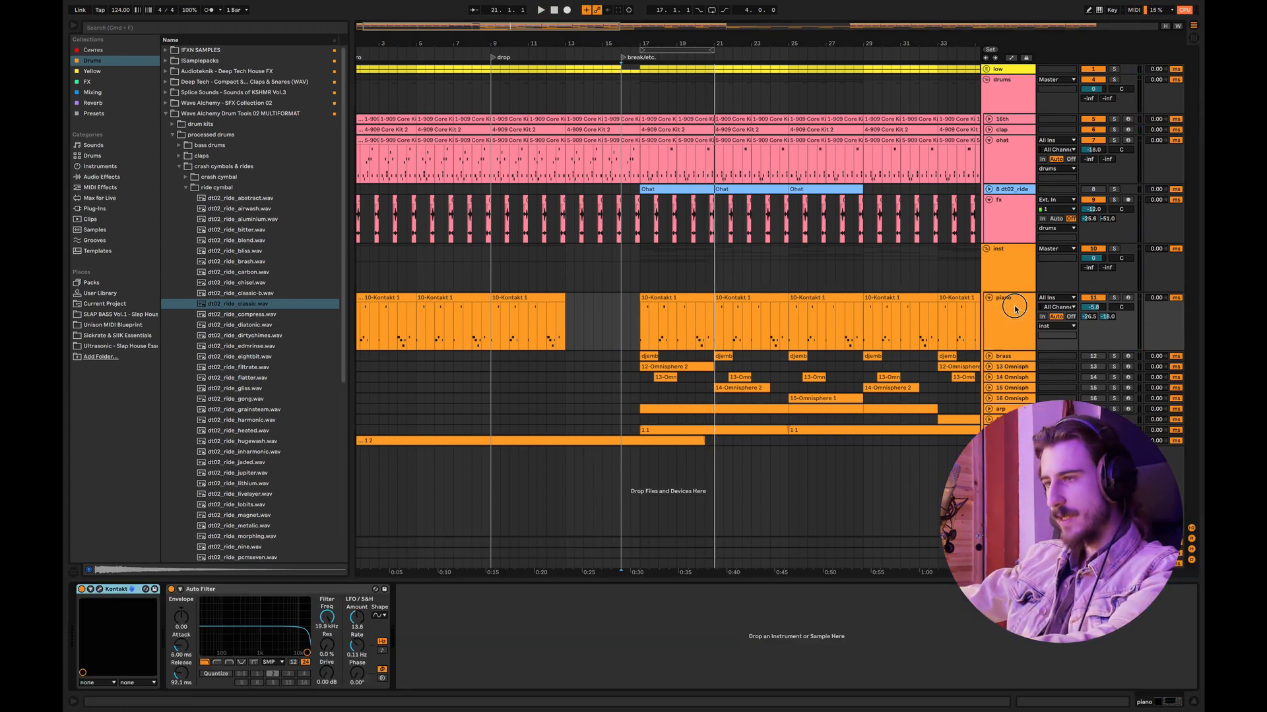
{"action": "left_click", "coordinate": [84, 93]}
{"action": "left_click", "coordinate": [658, 297]}
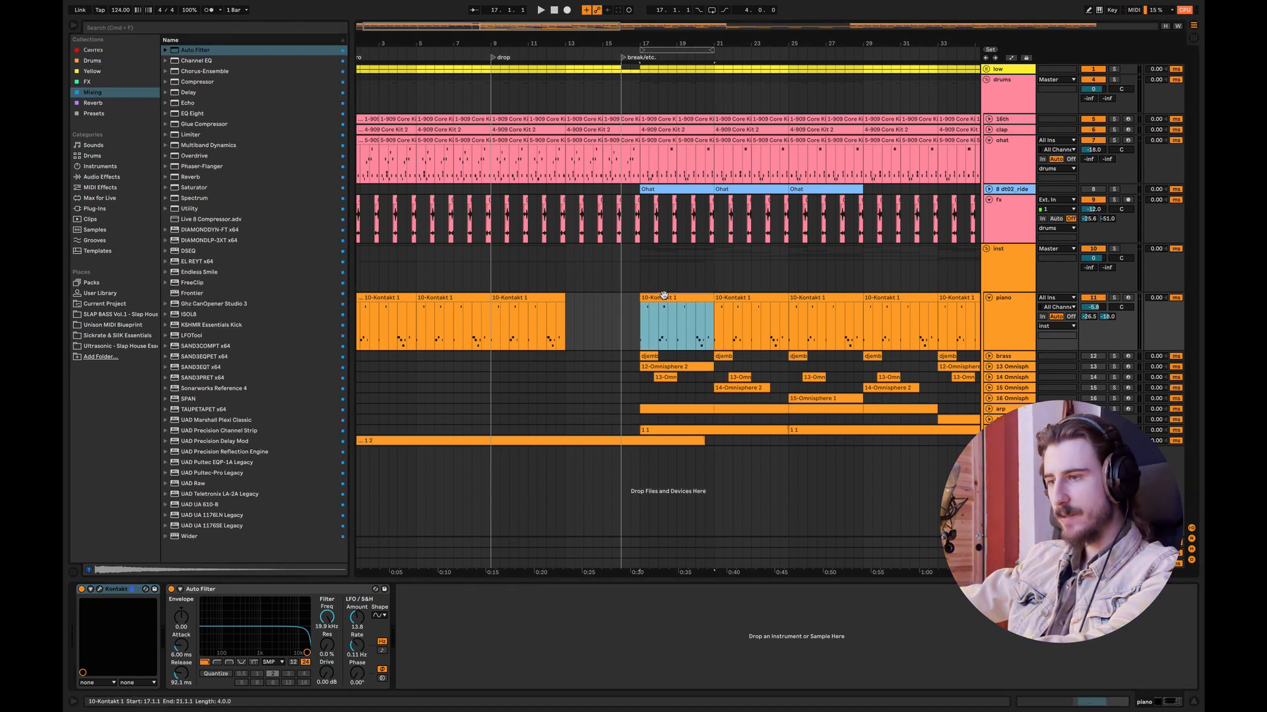
{"action": "left_click_drag", "start_coordinate": [661, 296], "coordinate": [589, 335]}
{"action": "left_click", "coordinate": [1017, 319]}
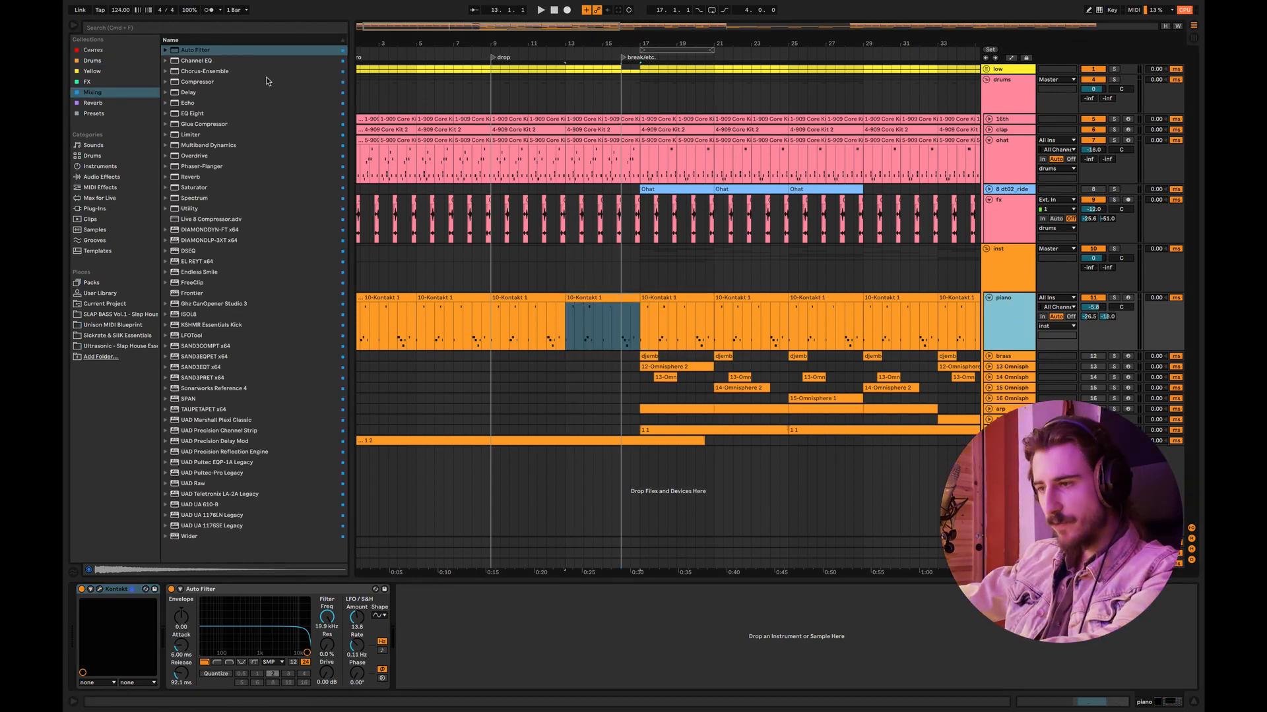
{"action": "double_click", "coordinate": [201, 51]}
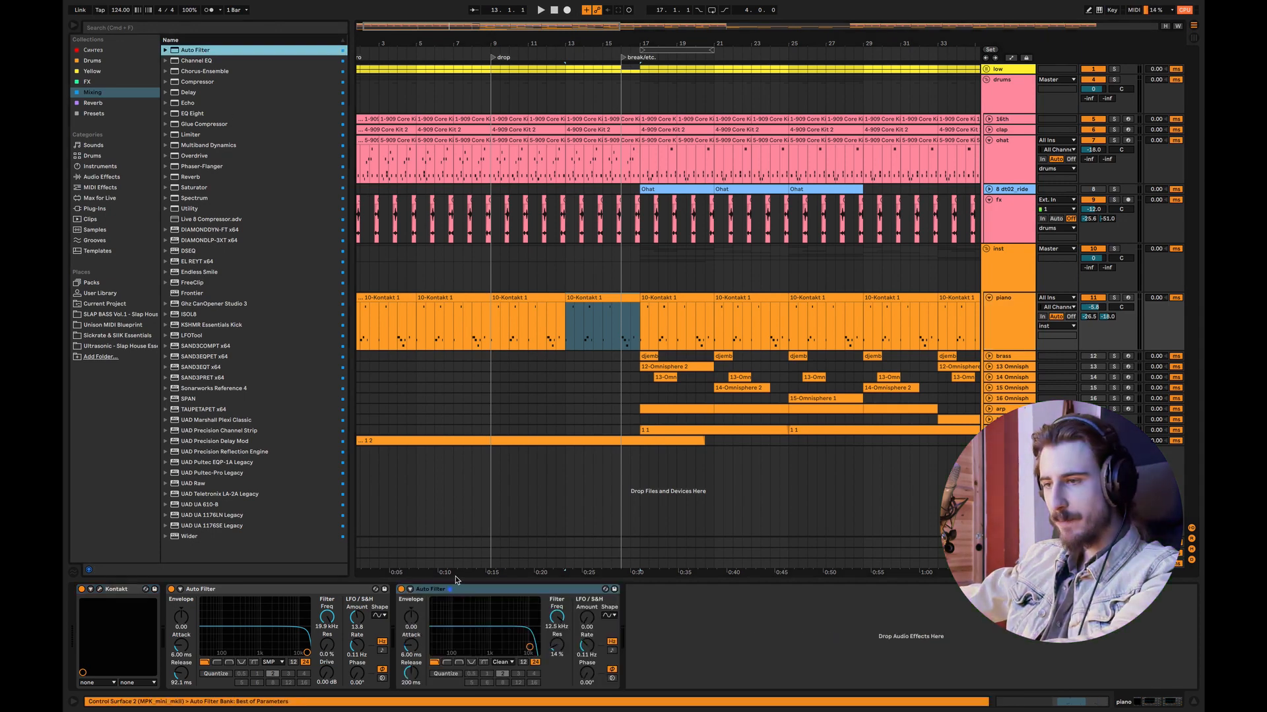
{"action": "left_click", "coordinate": [498, 595]}
{"action": "key", "text": "Delete"}
Step: Show the piano Auto Filter's frequency automation and set breakpoints of 524 Hz at bar 13 and 1.35 kHz at bar 17
{"action": "right_click", "coordinate": [330, 617]}
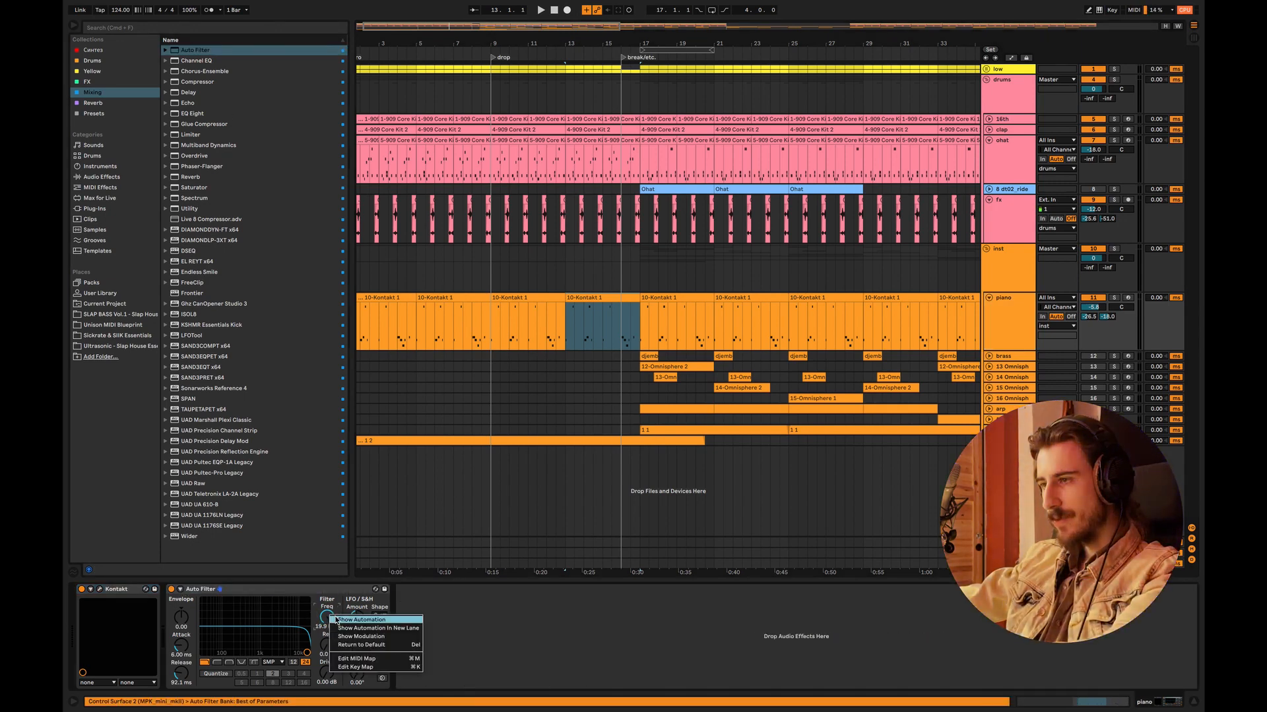
{"action": "left_click", "coordinate": [341, 620]}
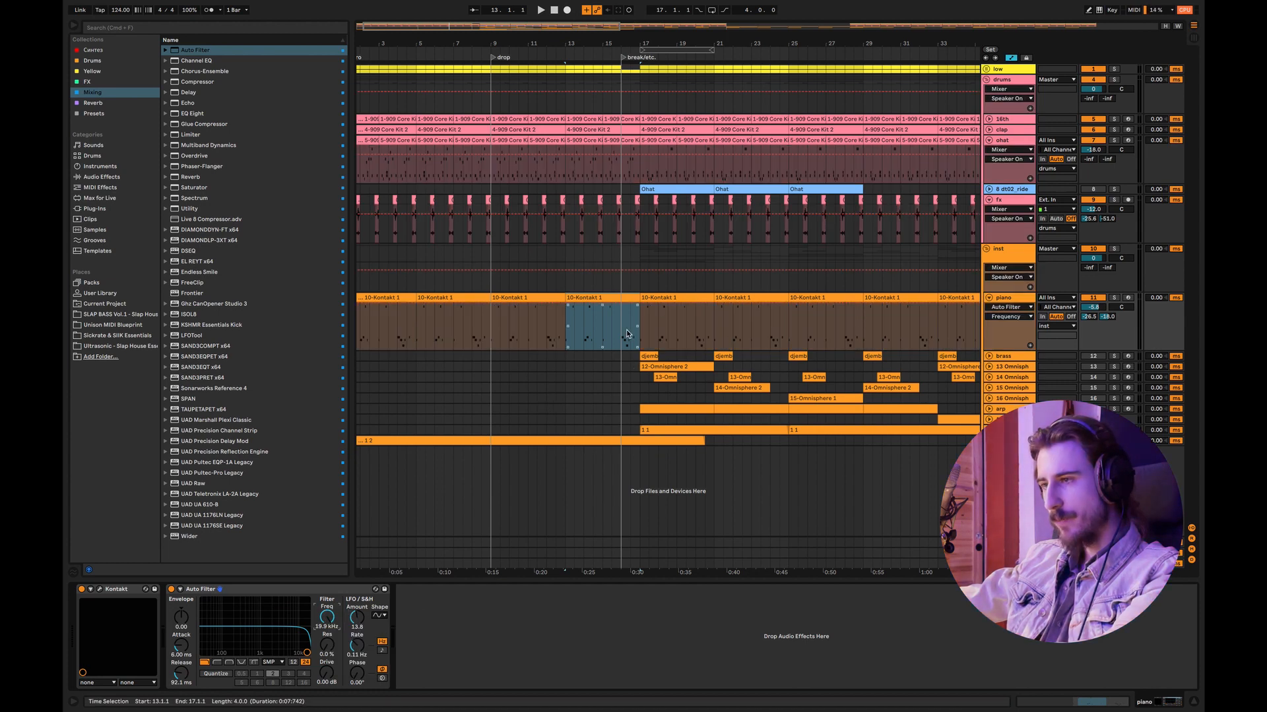
{"action": "left_click_drag", "start_coordinate": [645, 307], "coordinate": [644, 321]}
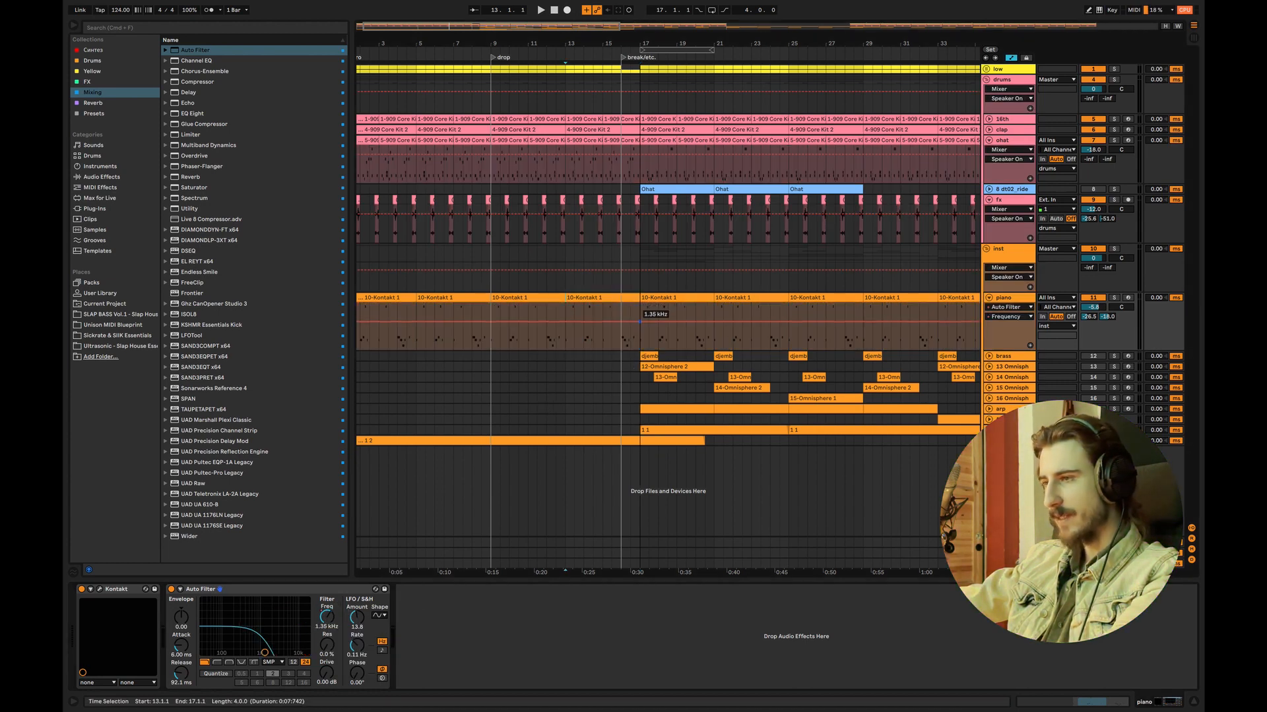
{"action": "left_click_drag", "start_coordinate": [565, 322], "coordinate": [565, 332]}
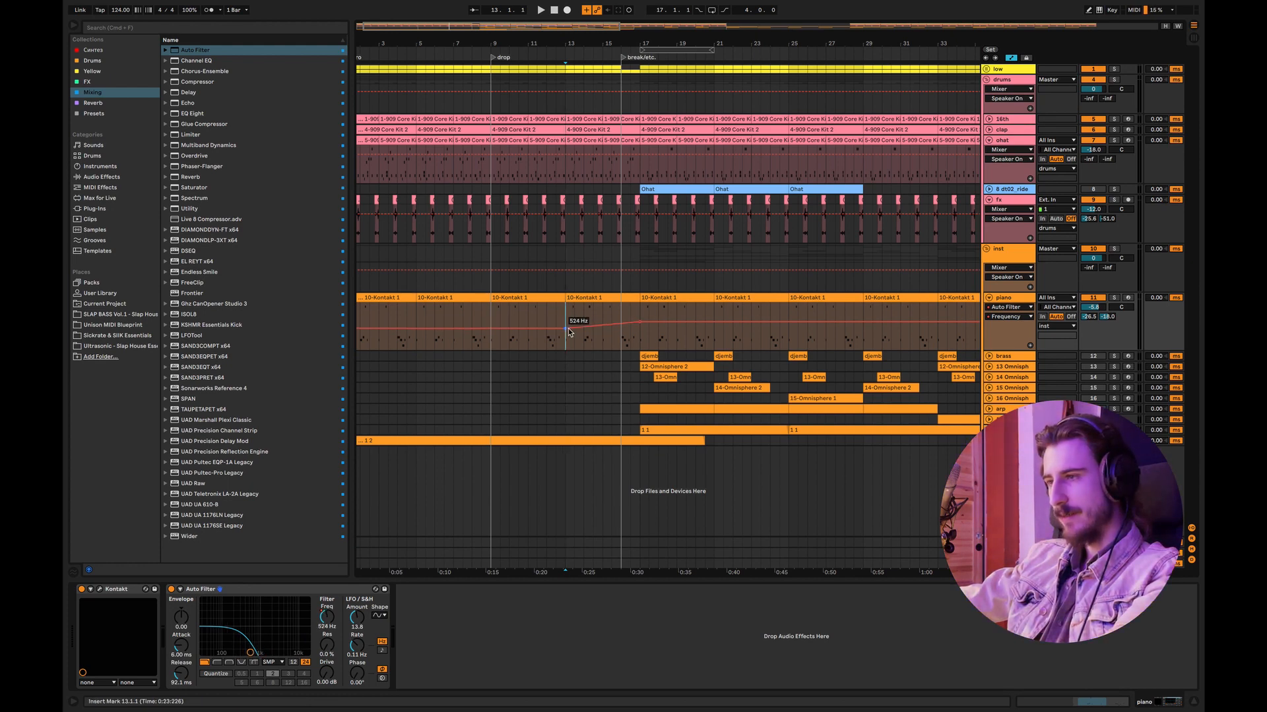
Step: Extend the piano filter sweep up to fully open at bar 21, enlarge the piano track, and shape the rise at bars 15 and 17
{"action": "mouse_move", "coordinate": [642, 325]}
{"action": "left_mouse_down"}
{"action": "mouse_move", "coordinate": [642, 306]}
{"action": "mouse_move", "coordinate": [714, 306]}
{"action": "mouse_move", "coordinate": [641, 310]}
{"action": "left_mouse_up"}
{"action": "left_click", "coordinate": [641, 320]}
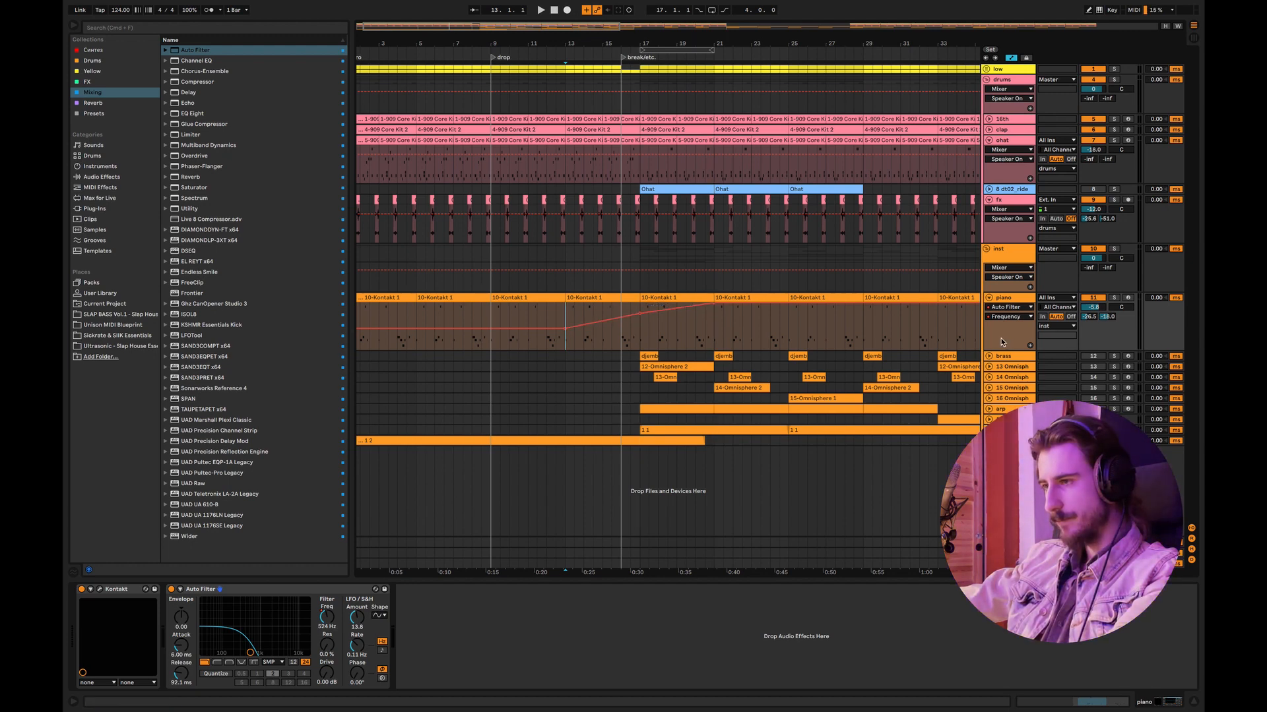
{"action": "left_click_drag", "start_coordinate": [1004, 350], "coordinate": [1005, 378]}
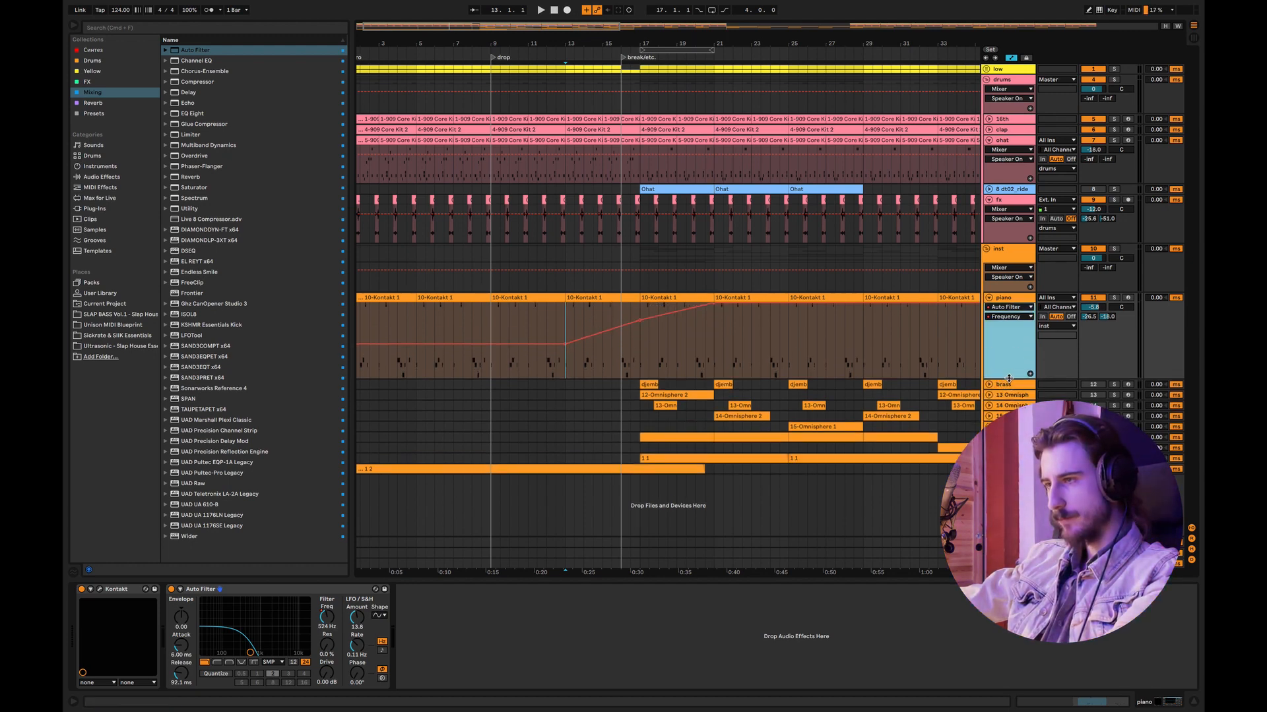
{"action": "left_click", "coordinate": [602, 332]}
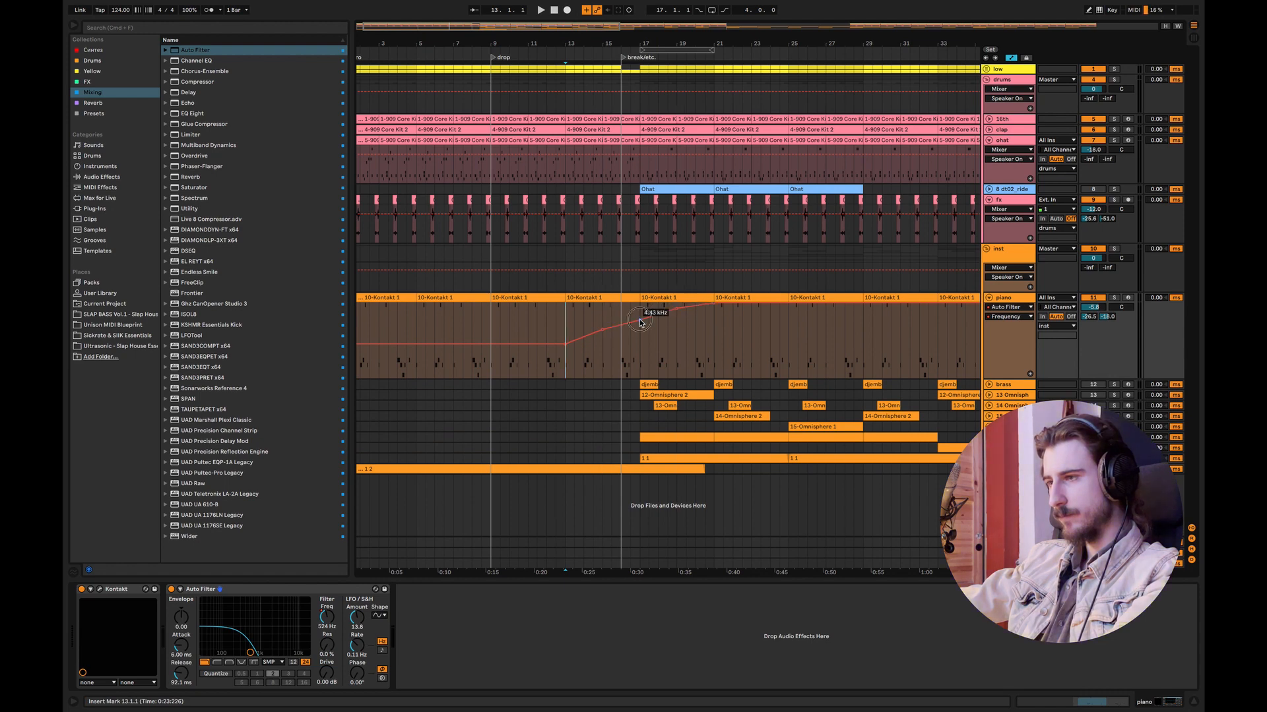
Step: Play the piano filter sweep and refine it: lower bars 13 and 17, and set bar 15 to about 660 Hz and bar 19 to about 7.35 kHz
{"action": "key", "text": "space"}
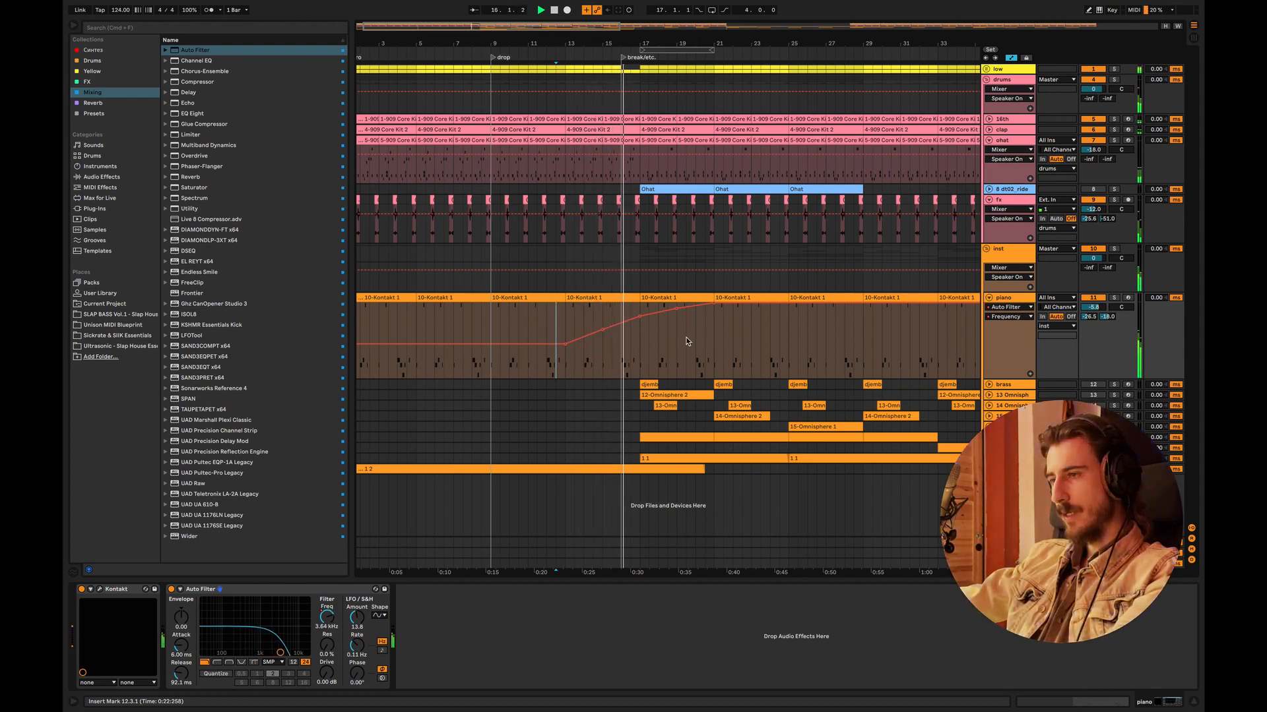
{"action": "key", "text": "space"}
{"action": "left_click_drag", "start_coordinate": [565, 345], "coordinate": [566, 356]}
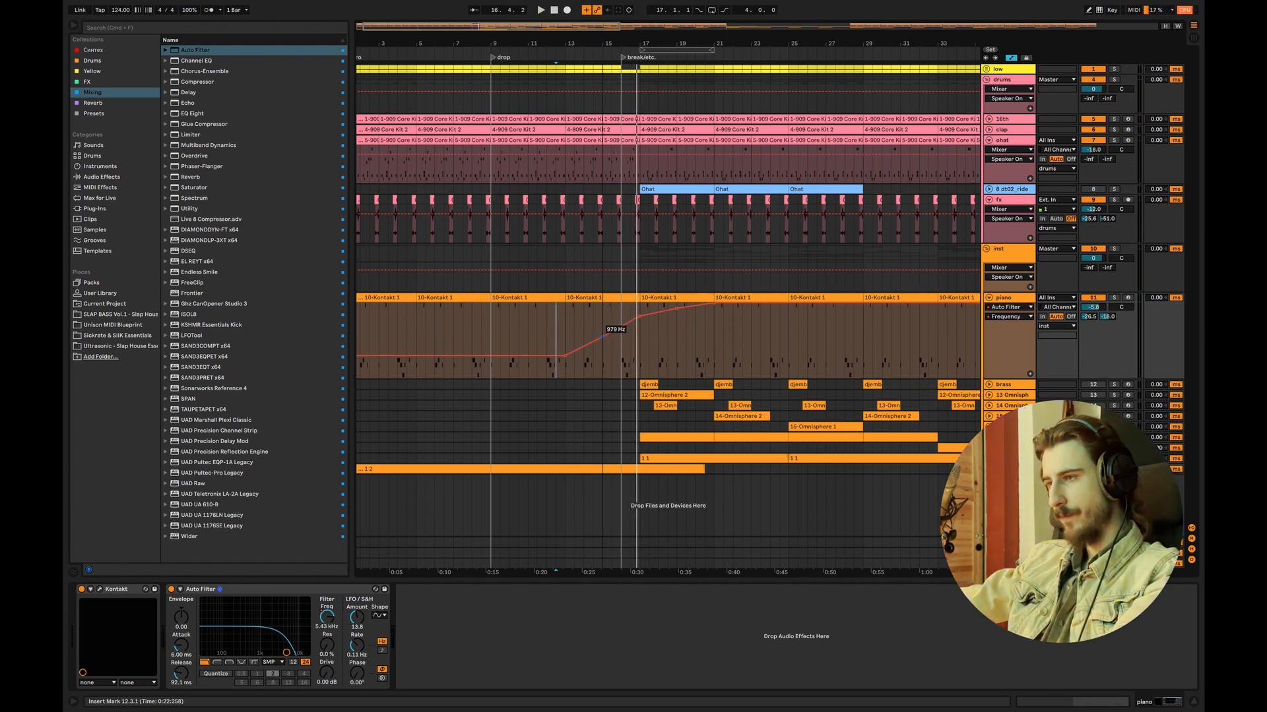
{"action": "left_click_drag", "start_coordinate": [640, 317], "coordinate": [640, 326]}
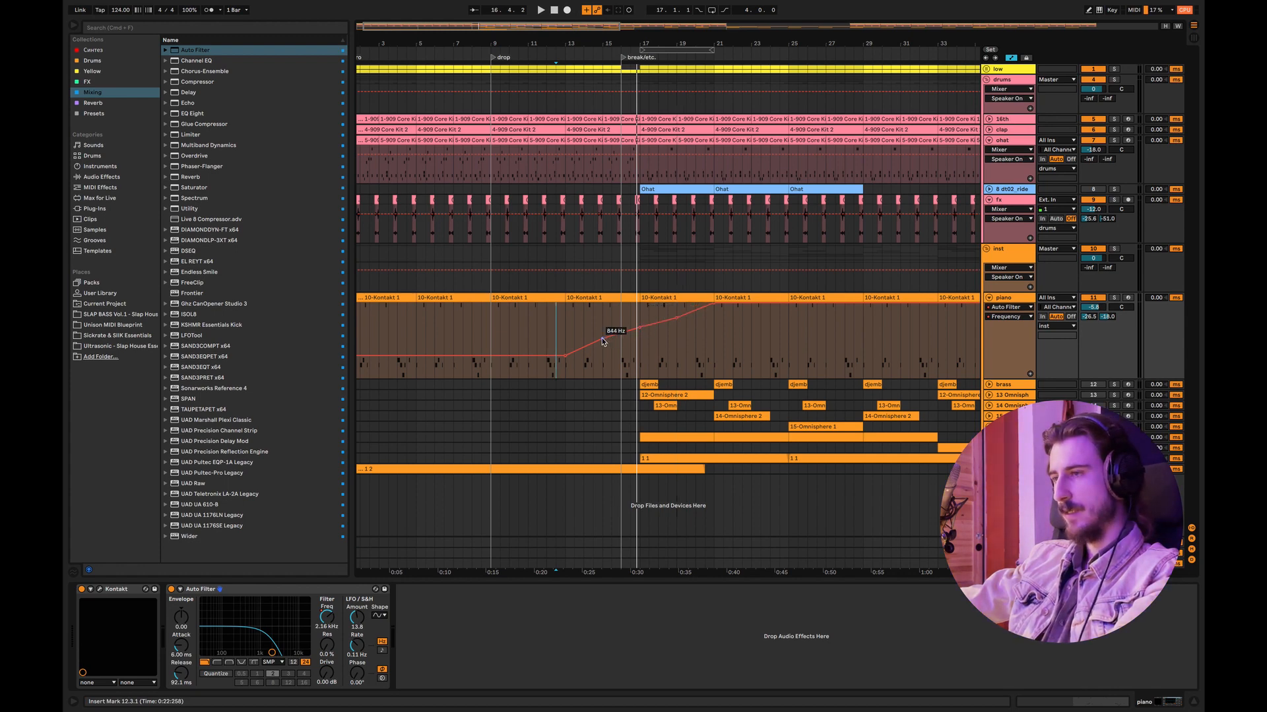
{"action": "left_click_drag", "start_coordinate": [641, 328], "coordinate": [640, 331]}
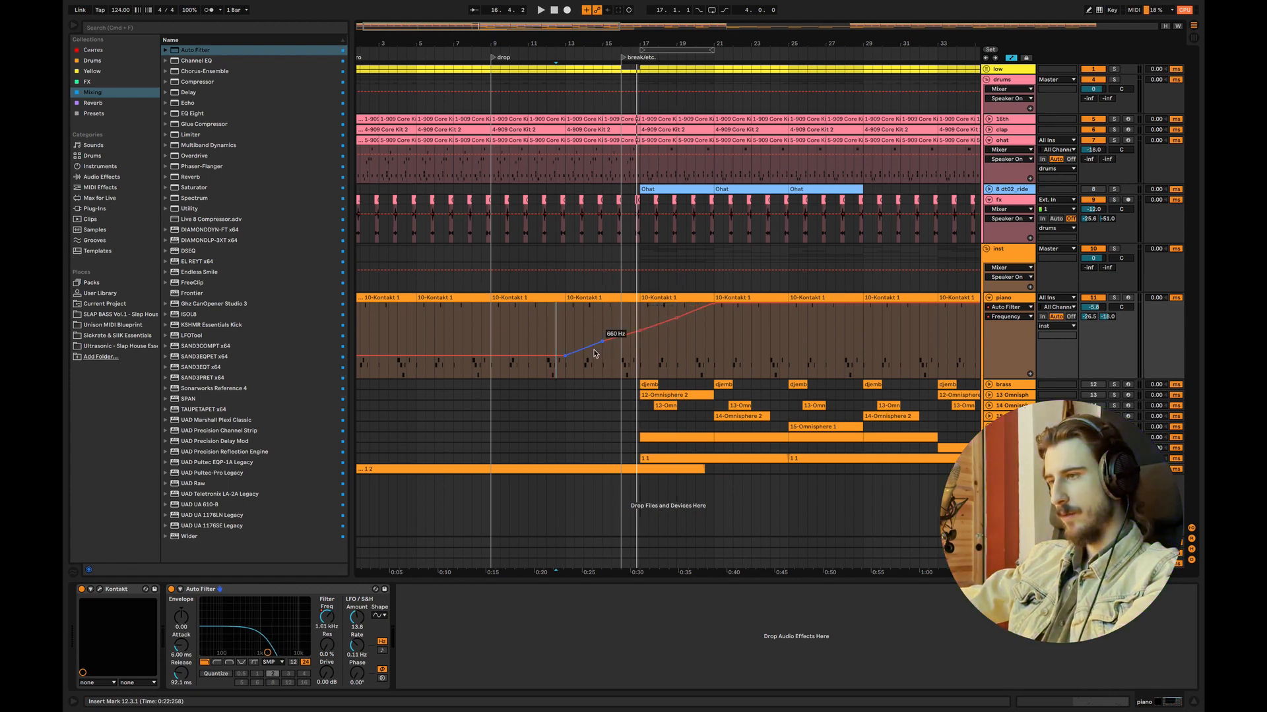
{"action": "left_click_drag", "start_coordinate": [566, 357], "coordinate": [566, 362]}
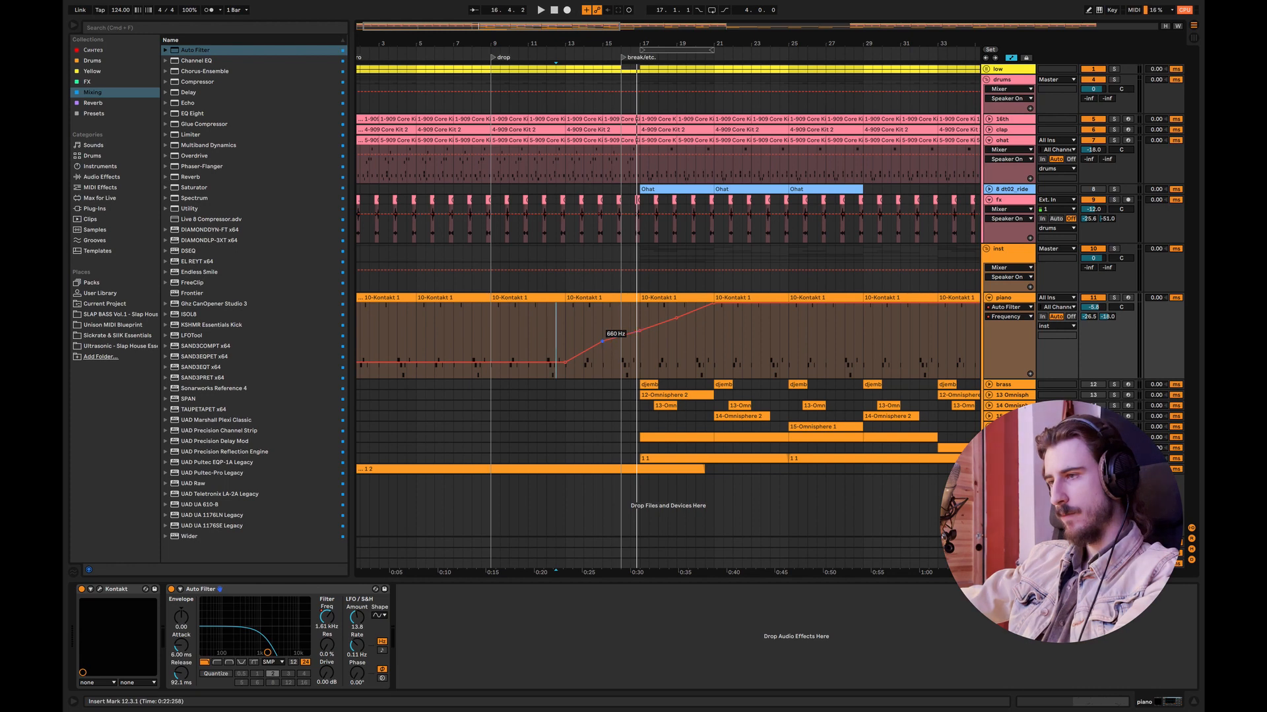
{"action": "key", "text": "space"}
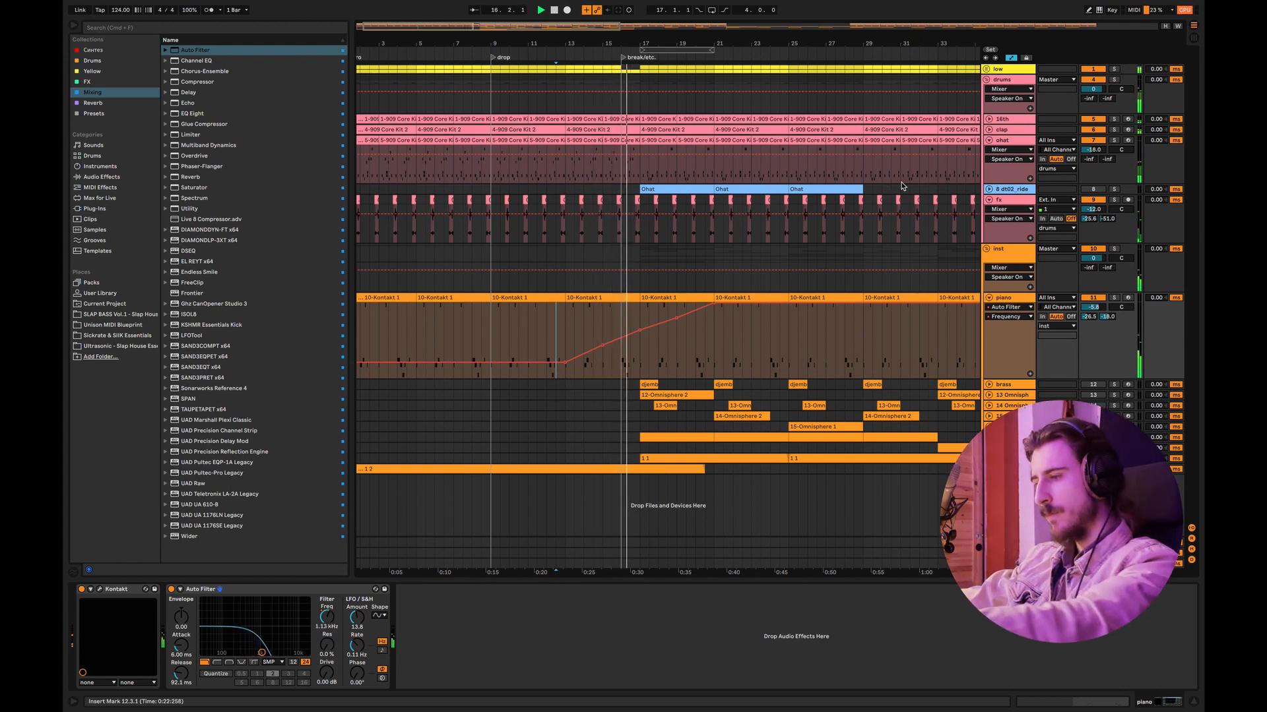
{"action": "left_click_drag", "start_coordinate": [676, 318], "coordinate": [676, 315]}
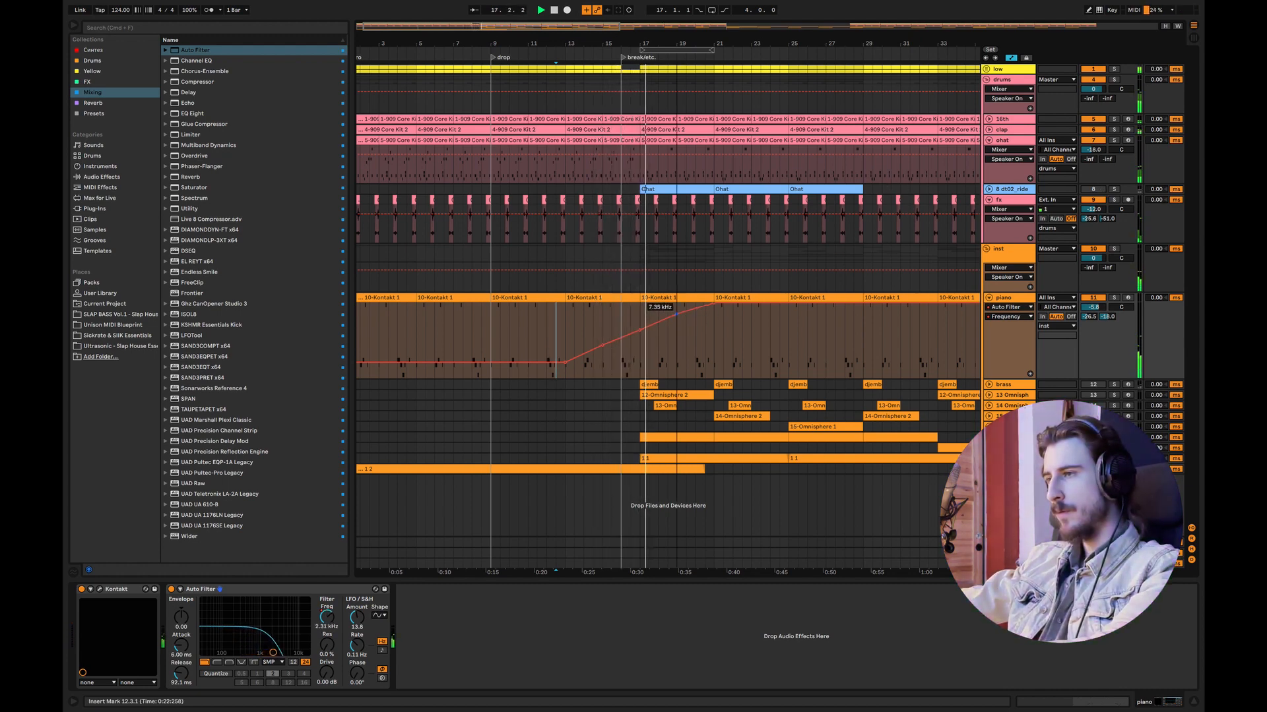
Step: Delete the ride clip covering bars 17 to 21 and toggle the ride track's mute
{"action": "left_click", "coordinate": [694, 189]}
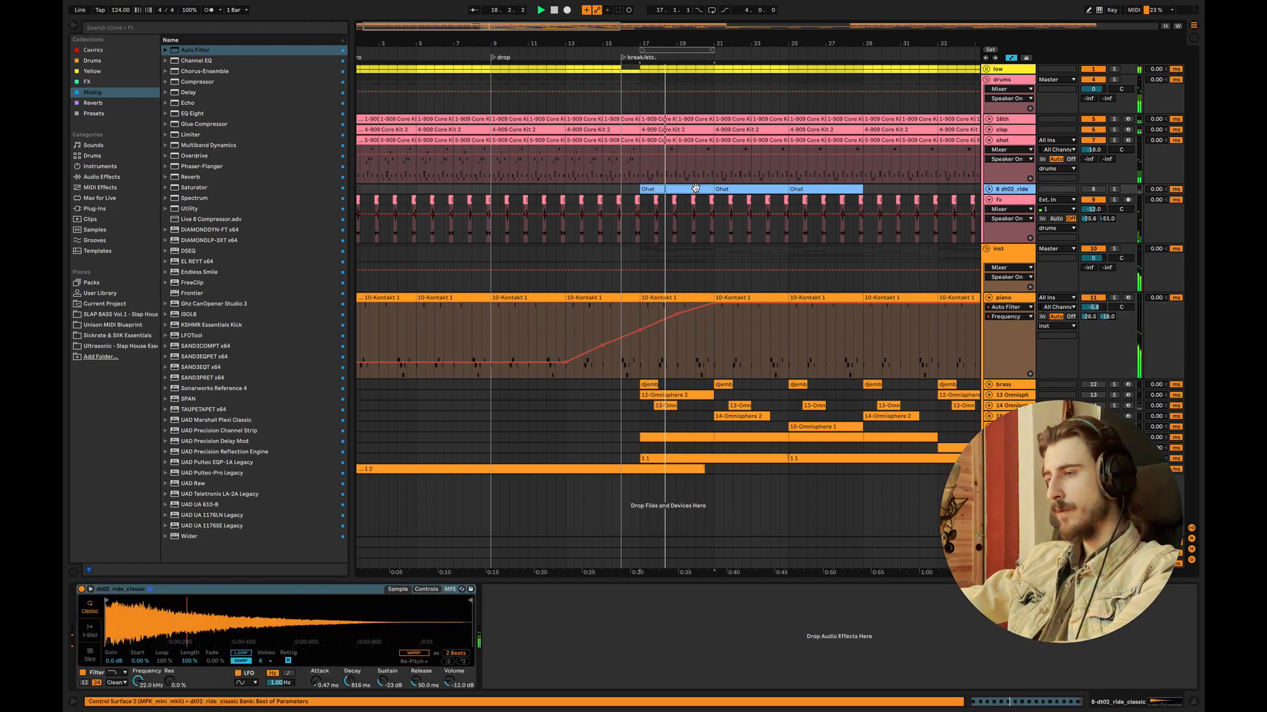
{"action": "key", "text": "Delete"}
{"action": "left_click", "coordinate": [1092, 190]}
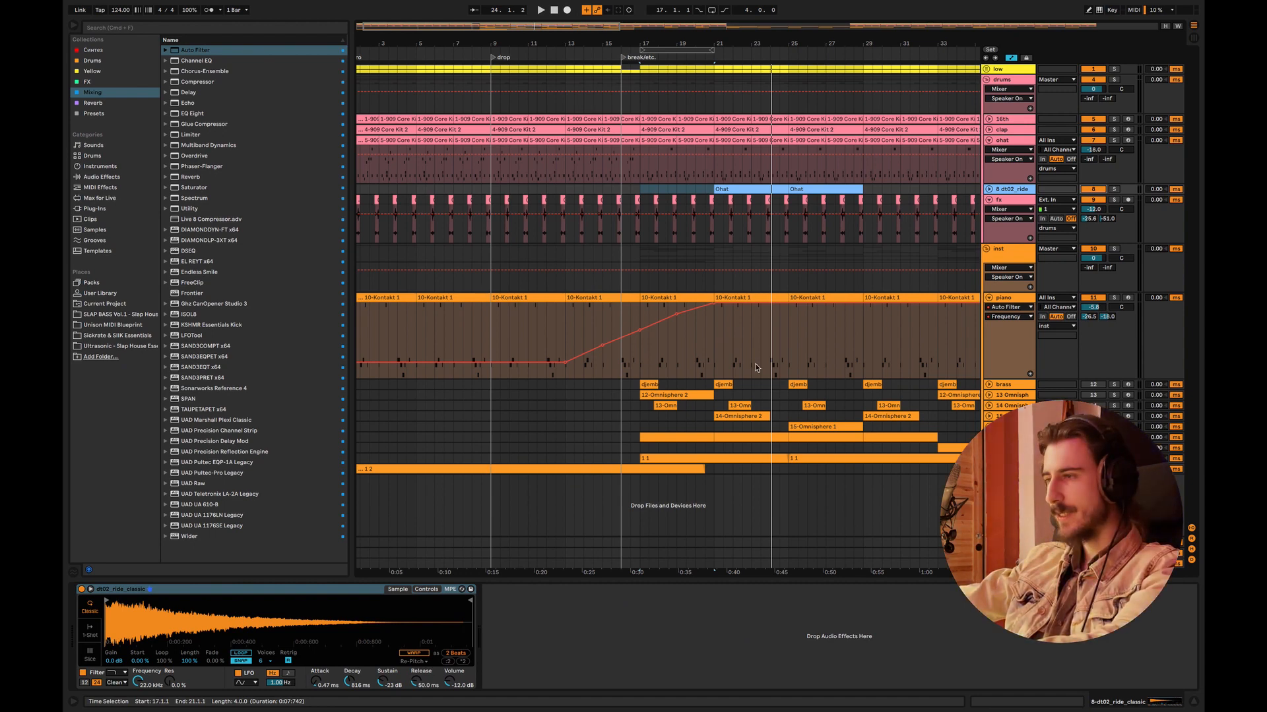
Step: Switch off the Auto Filter on the piano track and hide the device view
{"action": "left_click_drag", "start_coordinate": [766, 44], "coordinate": [829, 75]}
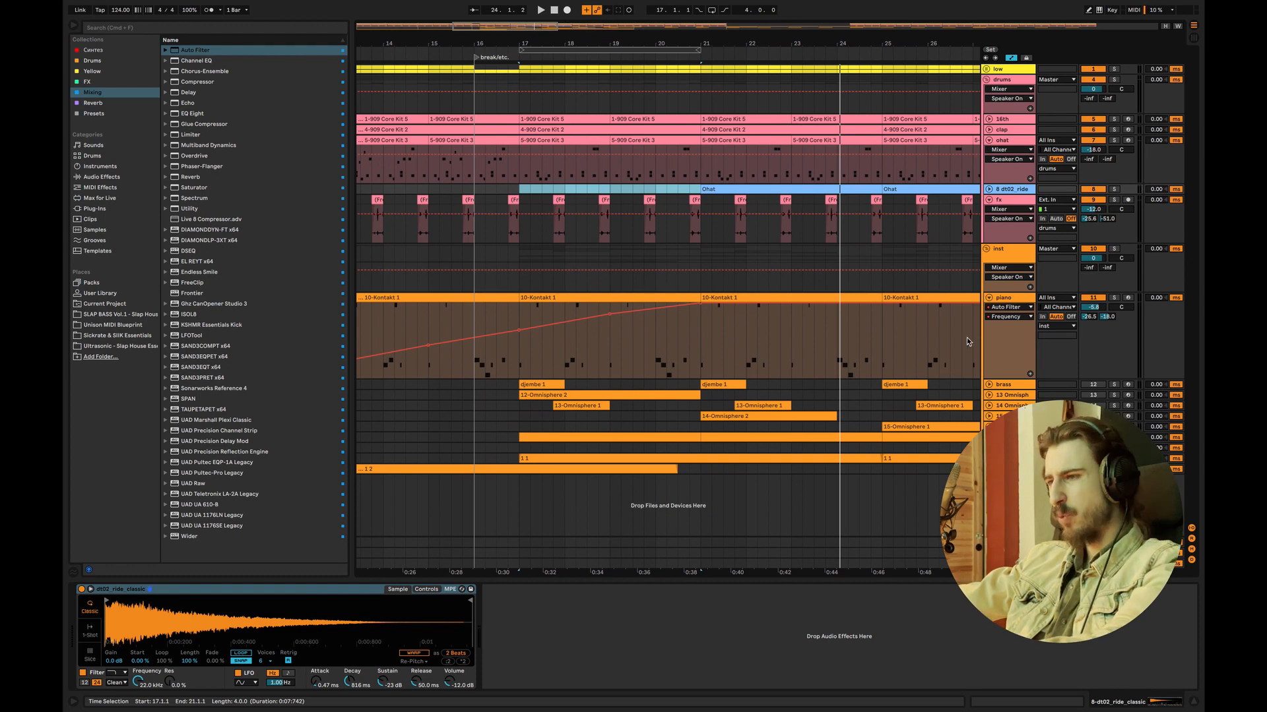
{"action": "left_click", "coordinate": [1003, 298]}
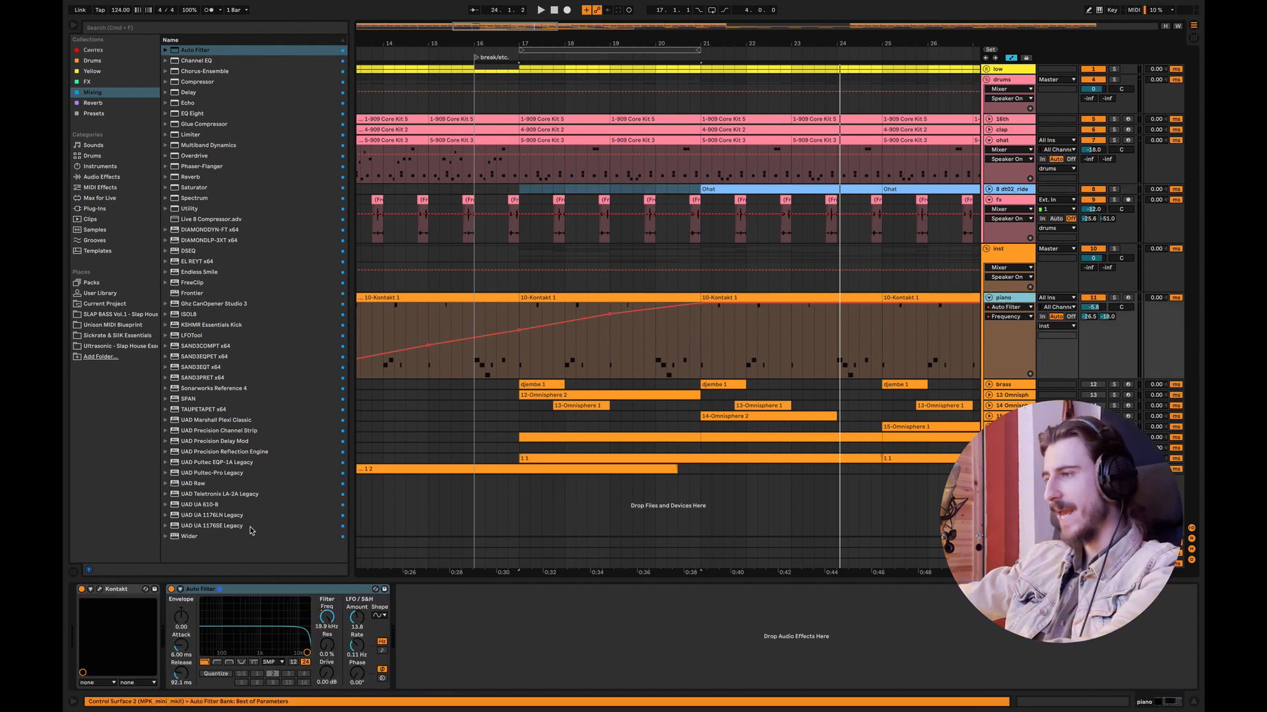
{"action": "left_click", "coordinate": [171, 589]}
{"action": "left_click", "coordinate": [1196, 704]}
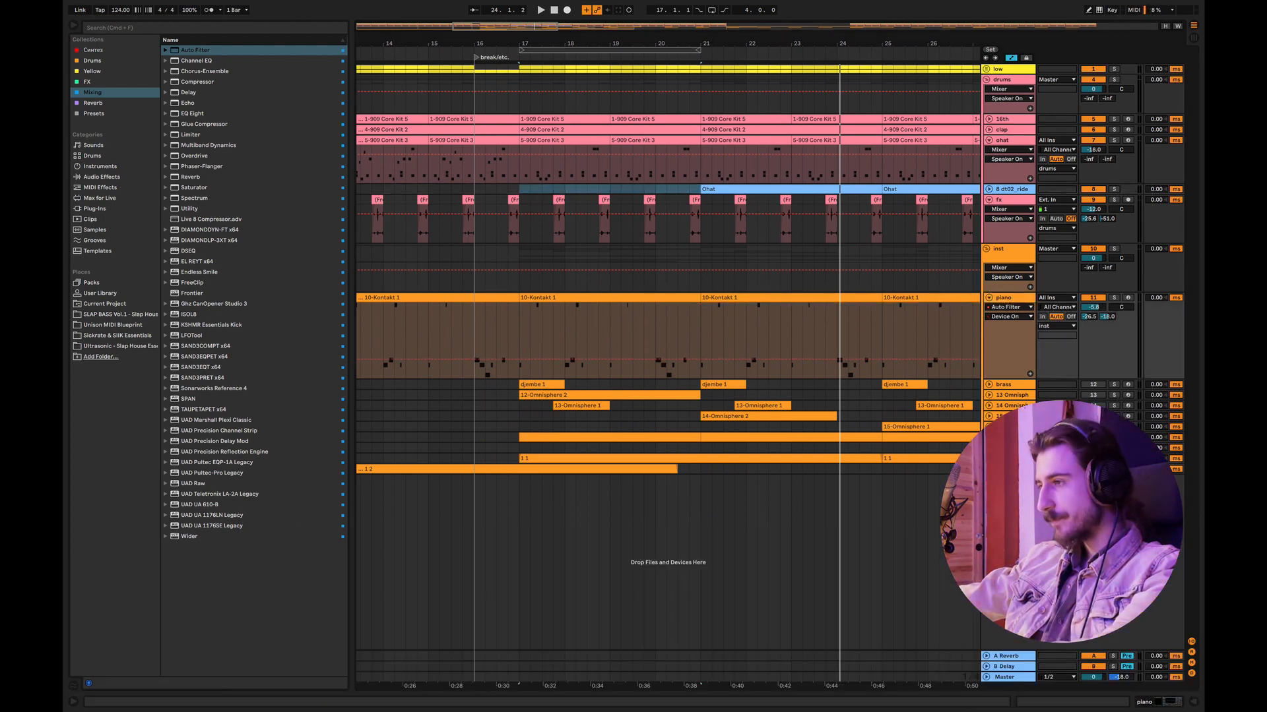
Step: Freeze the piano track
{"action": "right_click", "coordinate": [1017, 300]}
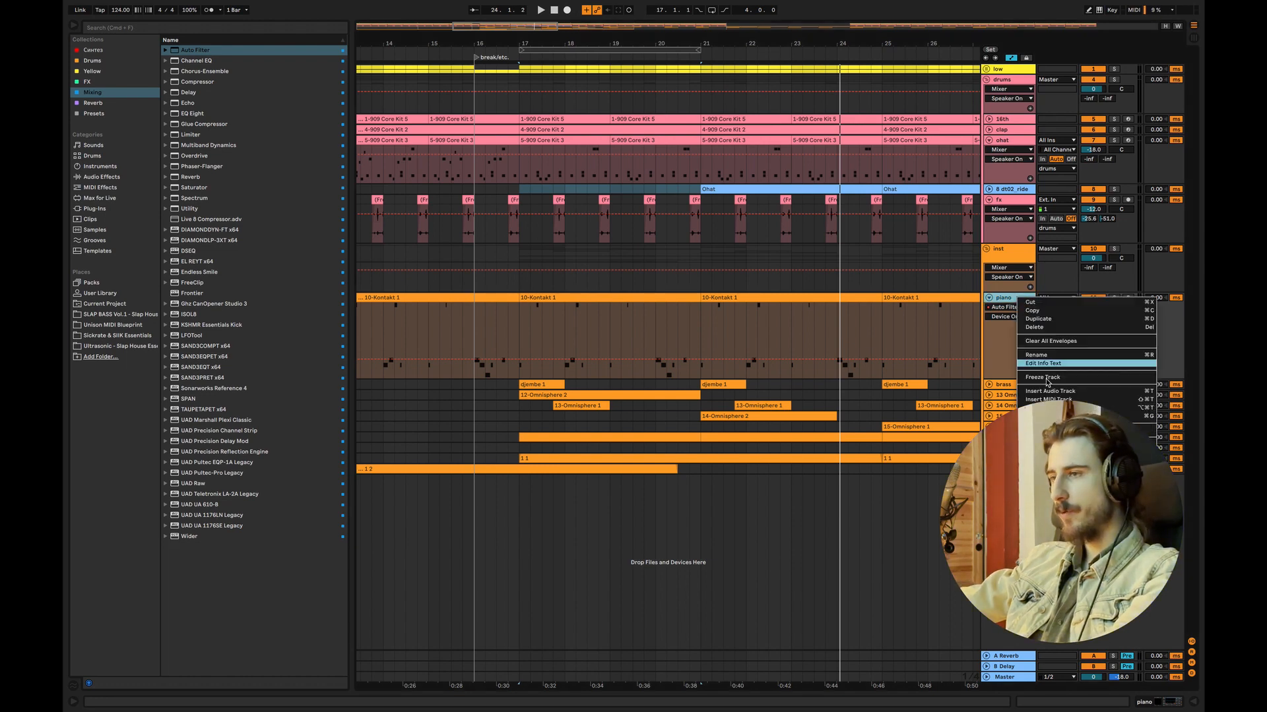
{"action": "left_click", "coordinate": [1014, 308]}
{"action": "right_click", "coordinate": [1015, 307]}
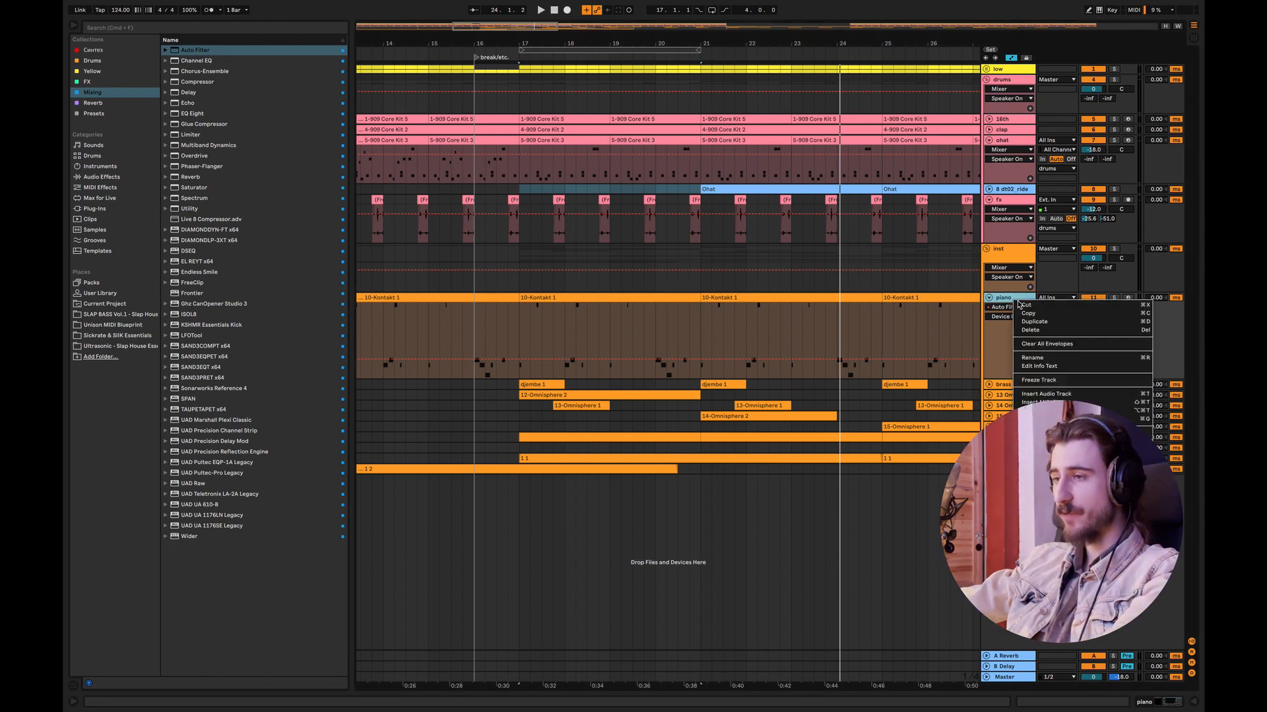
{"action": "left_click", "coordinate": [1039, 382]}
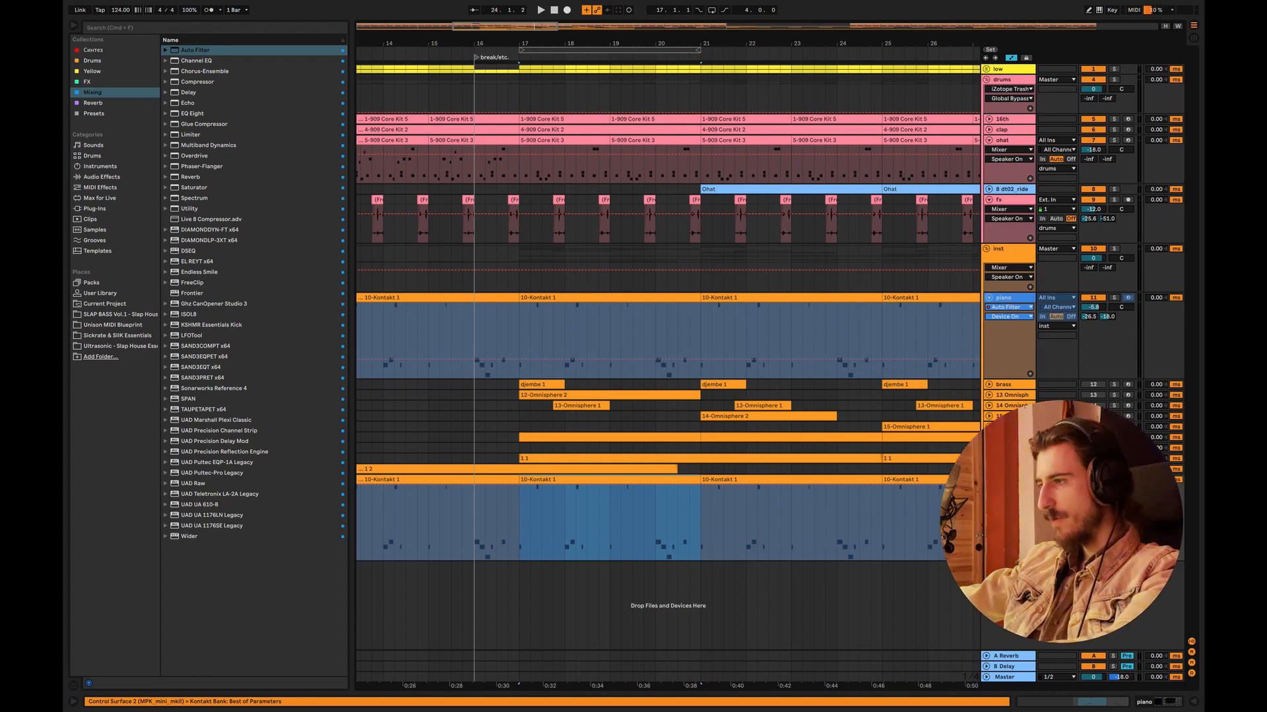
Step: Undo the full piano track copy, copy only the frozen bar 17 clip to the empty audio track, and unfreeze the piano
{"action": "key", "text": "super+z"}
{"action": "key", "text": "super+z"}
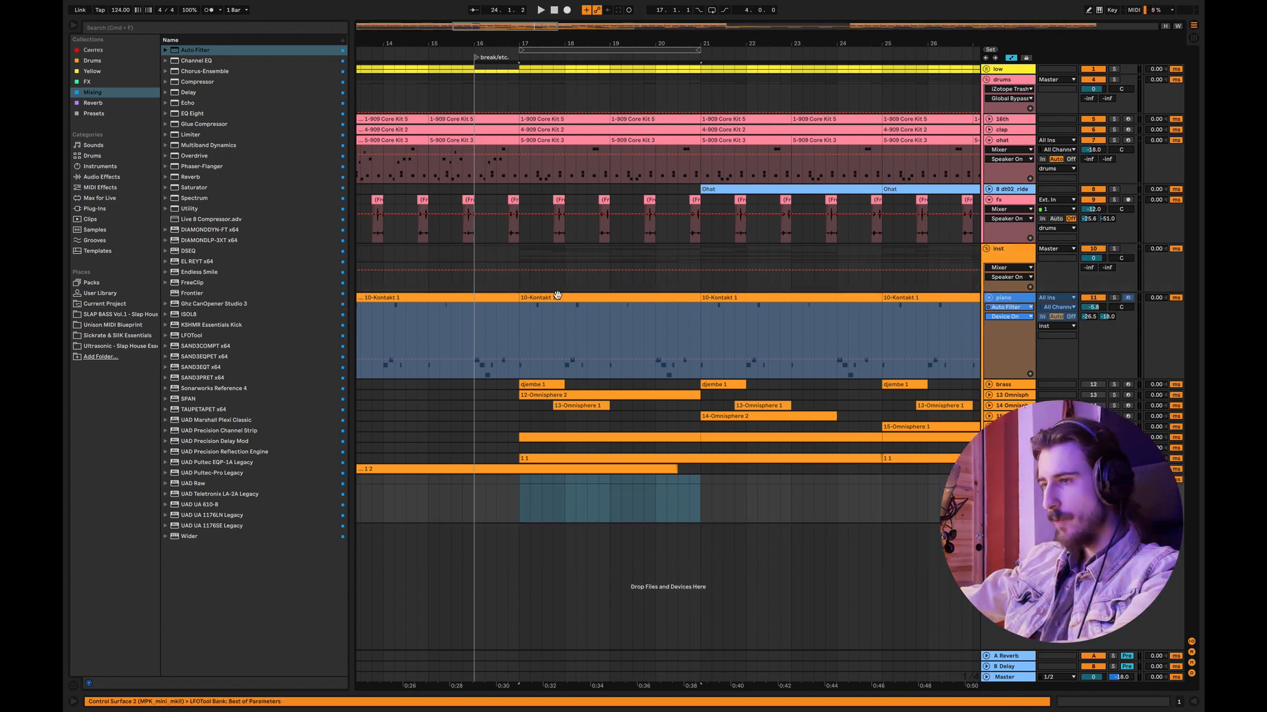
{"action": "left_click_drag", "start_coordinate": [561, 298], "coordinate": [558, 507]}
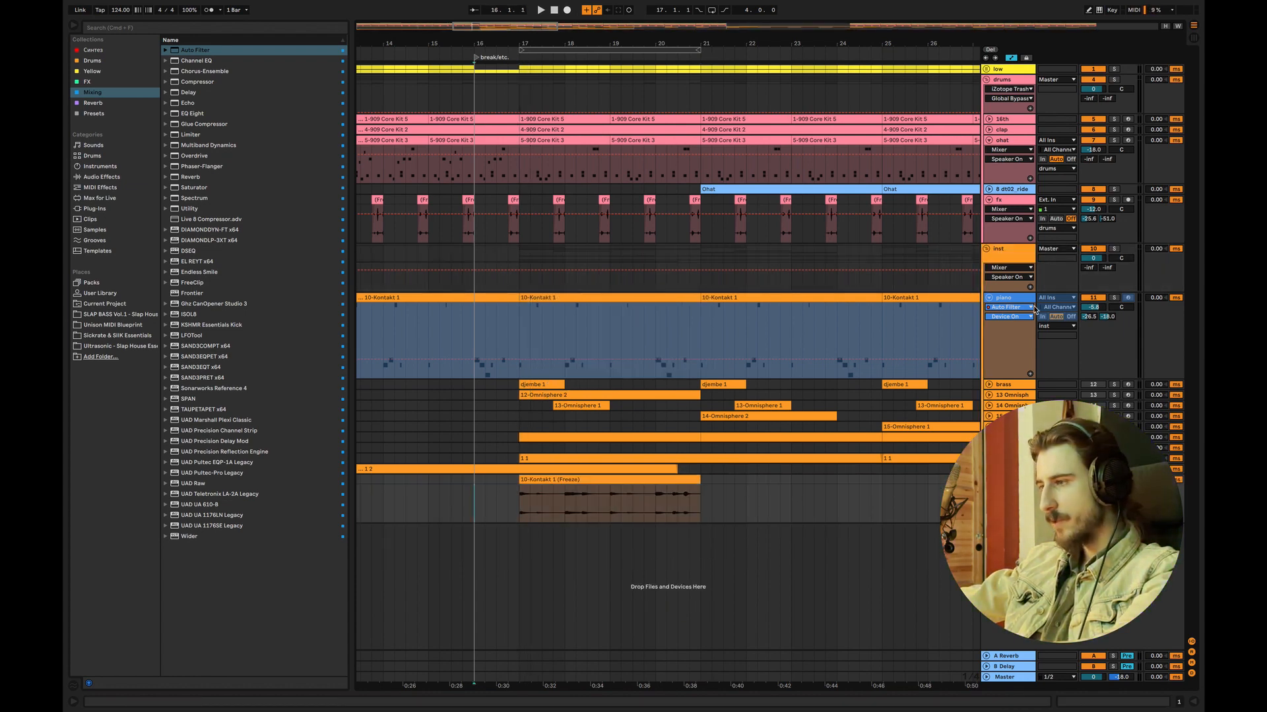
{"action": "right_click", "coordinate": [1016, 300]}
{"action": "left_click", "coordinate": [1044, 364]}
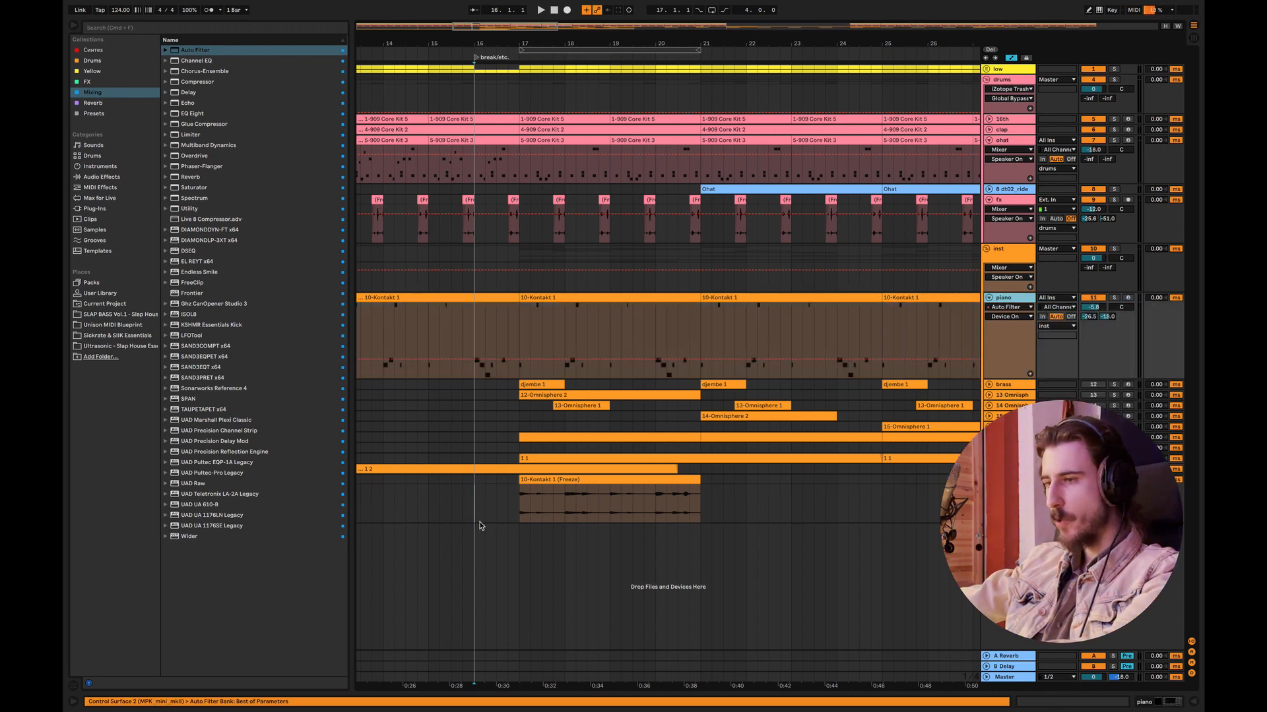
Step: Copy the first beat of the frozen piano audio clip at bar 17 to bar 22 and play it
{"action": "left_click", "coordinate": [493, 521]}
{"action": "left_click", "coordinate": [524, 501]}
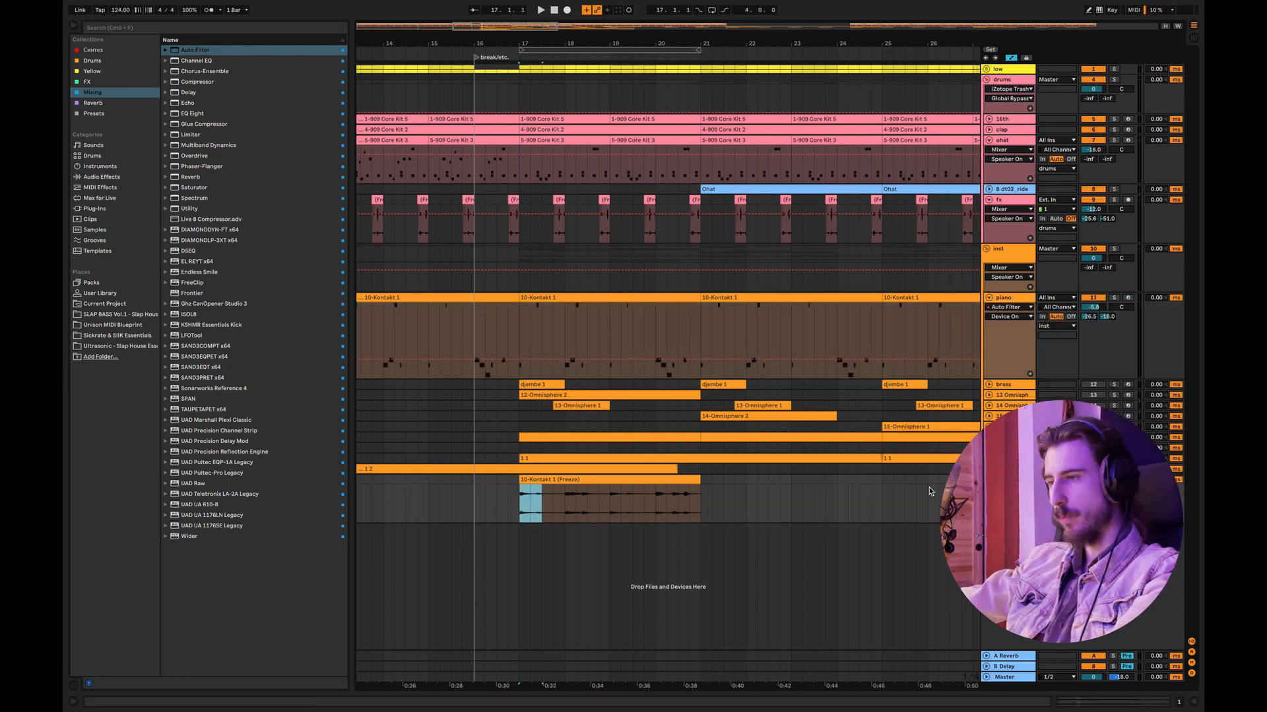
{"action": "left_click_drag", "start_coordinate": [524, 499], "coordinate": [534, 500]}
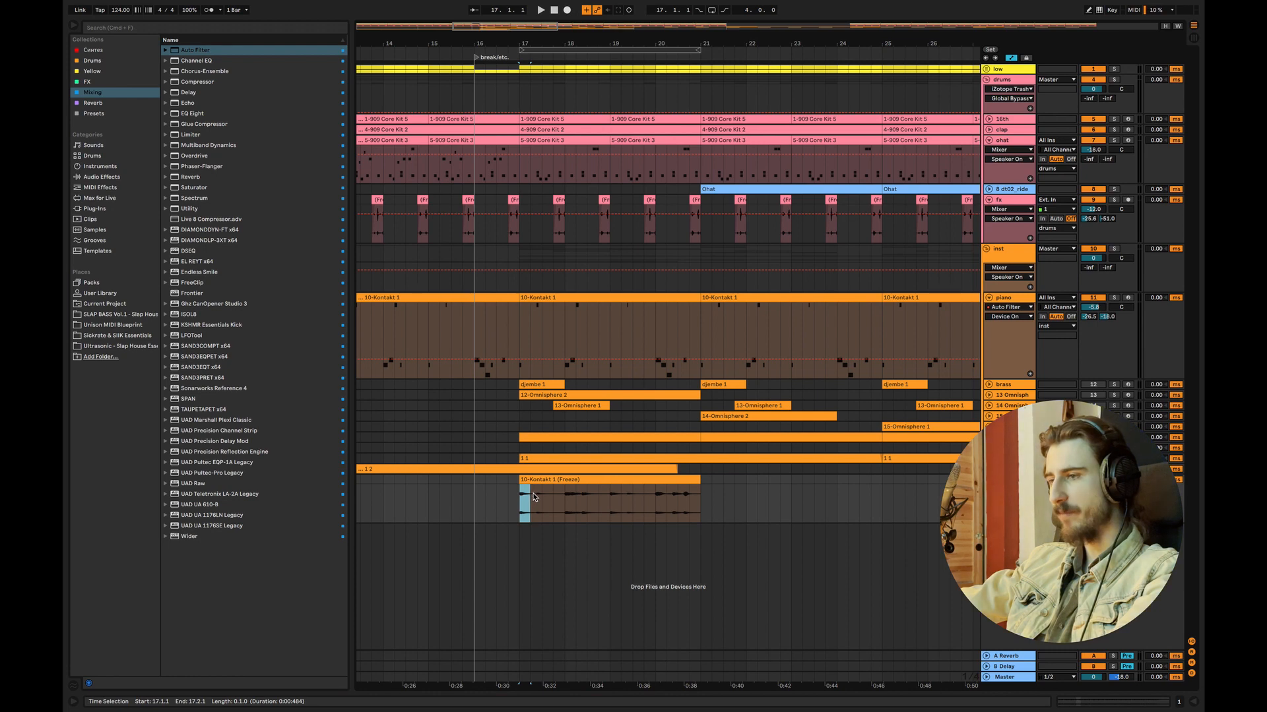
{"action": "left_click_drag", "start_coordinate": [700, 500], "coordinate": [529, 499]}
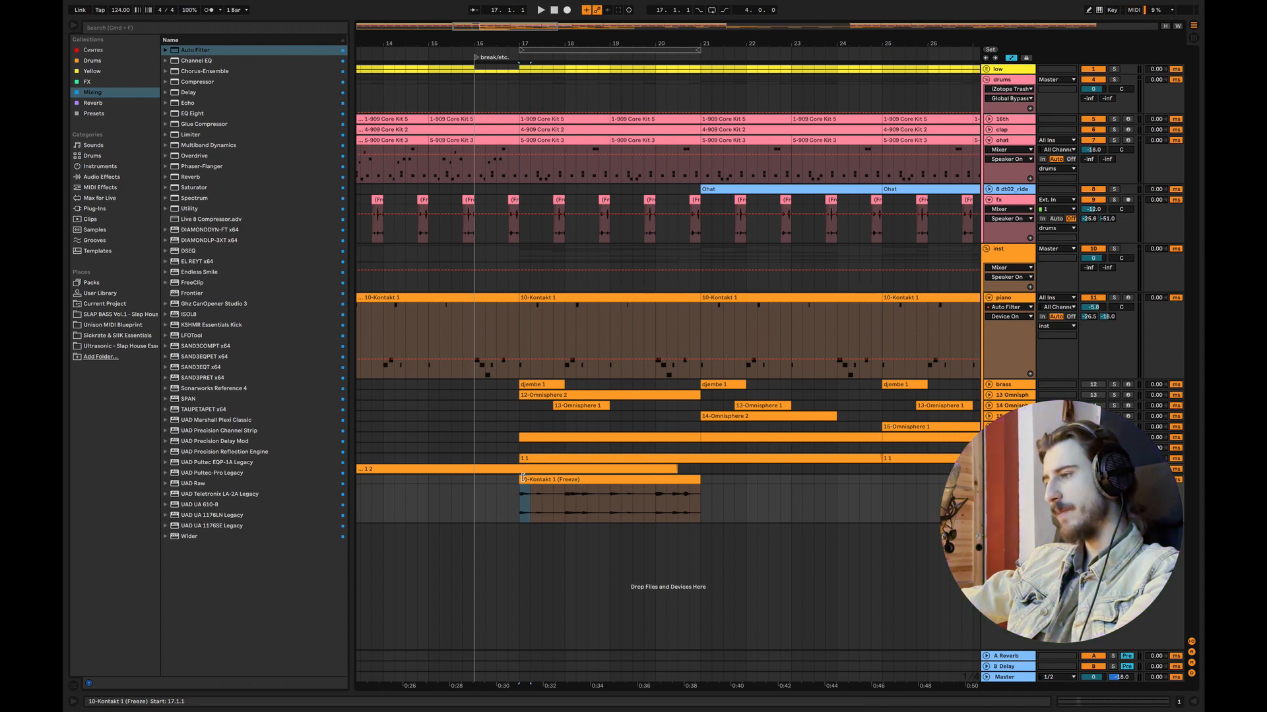
{"action": "left_click_drag", "start_coordinate": [525, 481], "coordinate": [744, 505]}
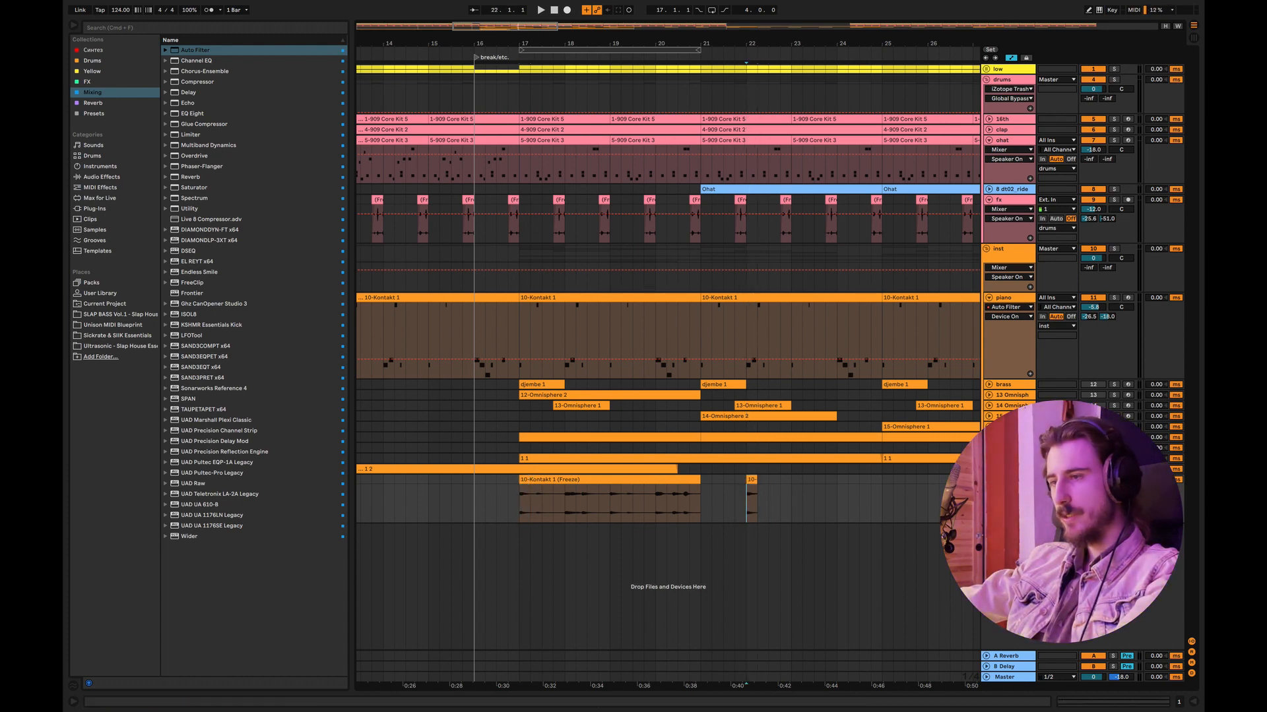
{"action": "key", "text": "space"}
Step: Add a Reverb to the new audio track, set its decay time to 9.23 s and dry/wet to 83%, and play it
{"action": "key", "text": "super+alt+l"}
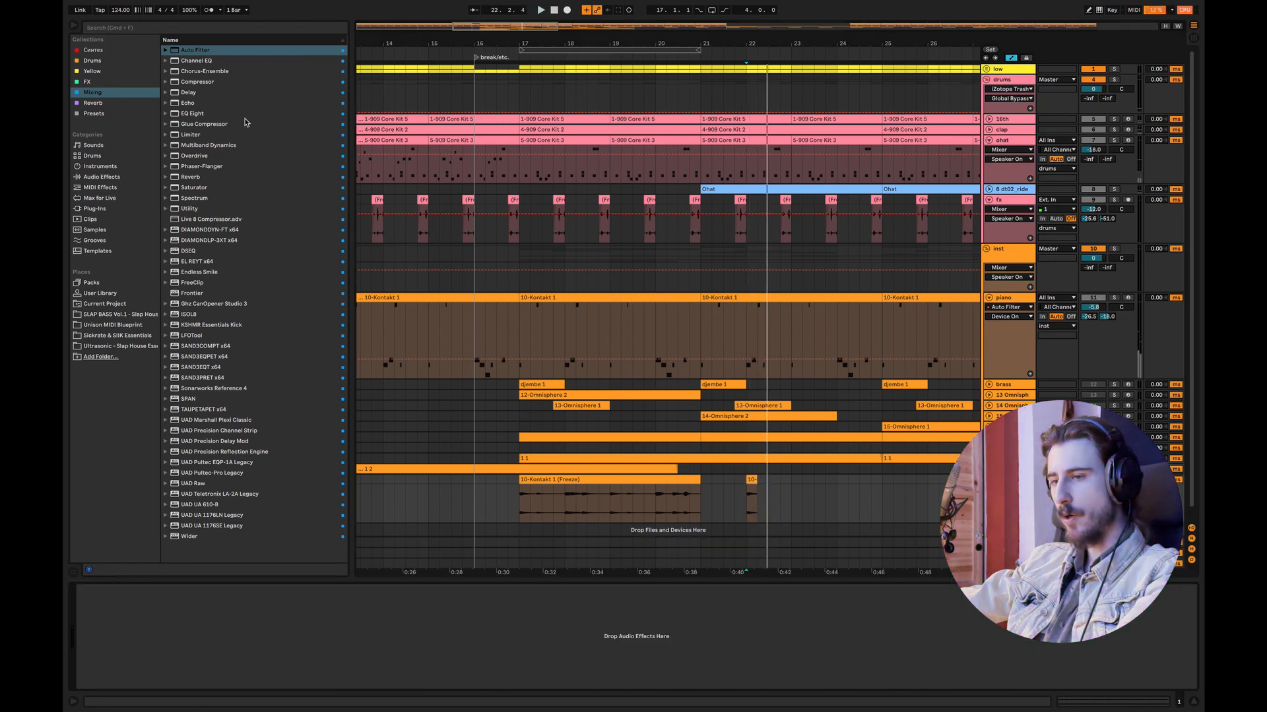
{"action": "left_click_drag", "start_coordinate": [192, 177], "coordinate": [451, 461]}
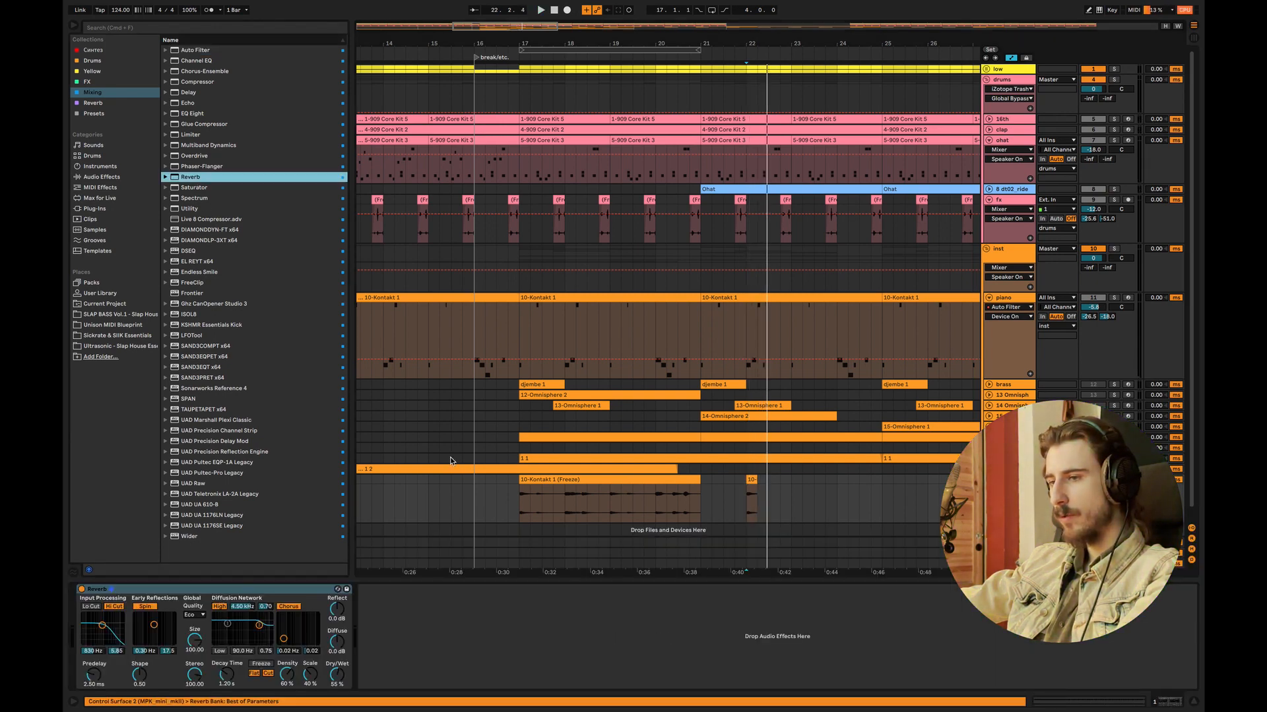
{"action": "left_click_drag", "start_coordinate": [227, 674], "coordinate": [226, 643]}
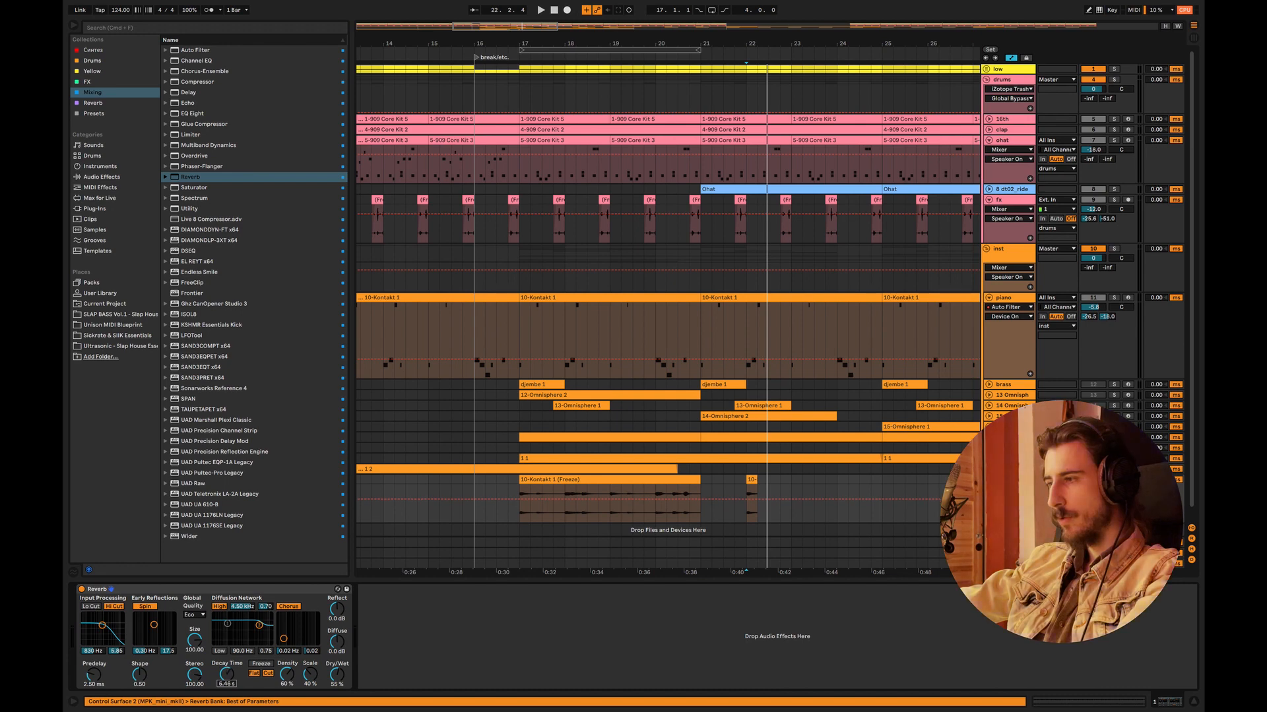
{"action": "key", "text": "space"}
{"action": "key", "text": "space"}
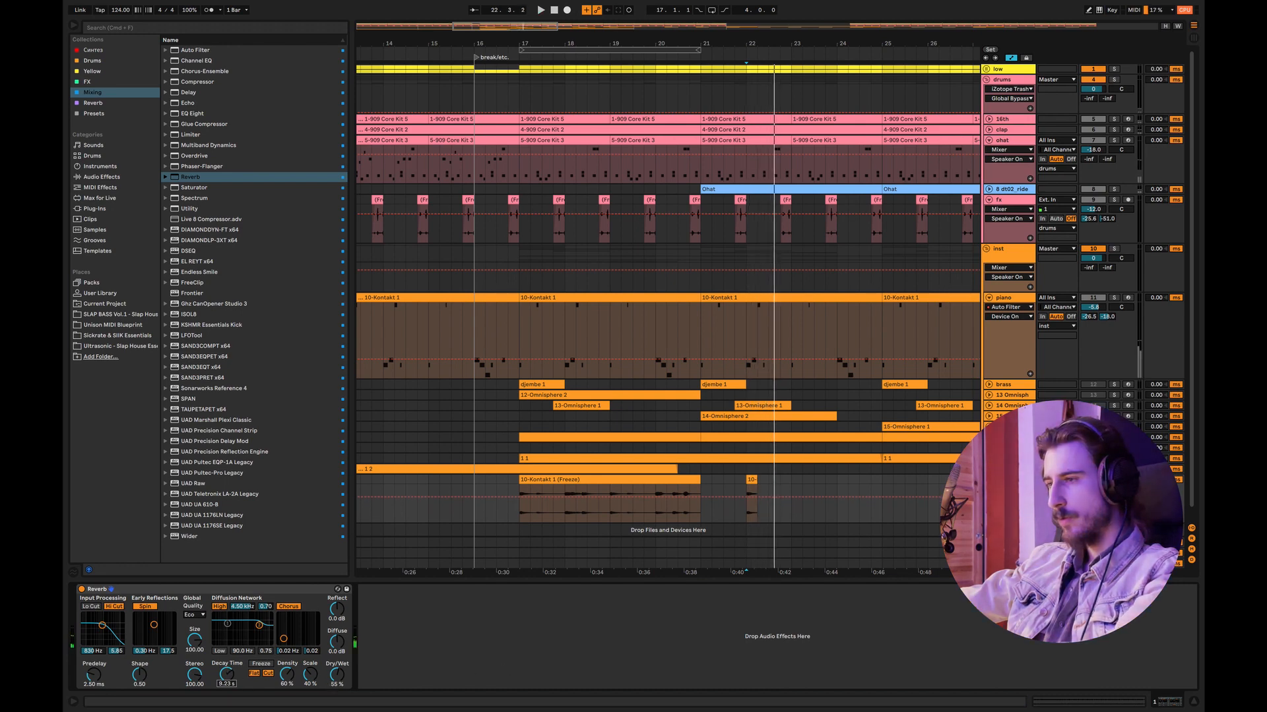
{"action": "left_click_drag", "start_coordinate": [337, 674], "coordinate": [337, 653]}
{"action": "key", "text": "space"}
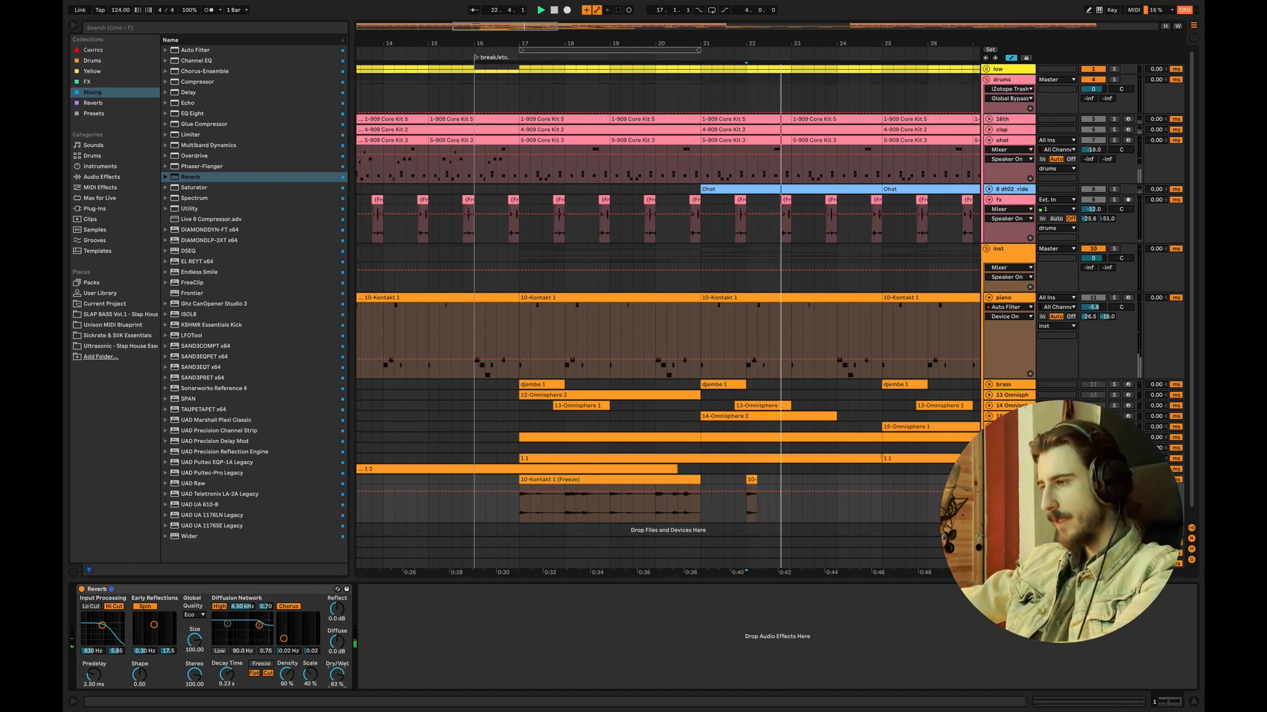
{"action": "key", "text": "space"}
{"action": "key", "text": "space"}
Step: Delete the full piano audio clip at bar 17, and enable the reverb's low cut with the input filter at about 2.3 kHz
{"action": "left_click", "coordinate": [650, 486]}
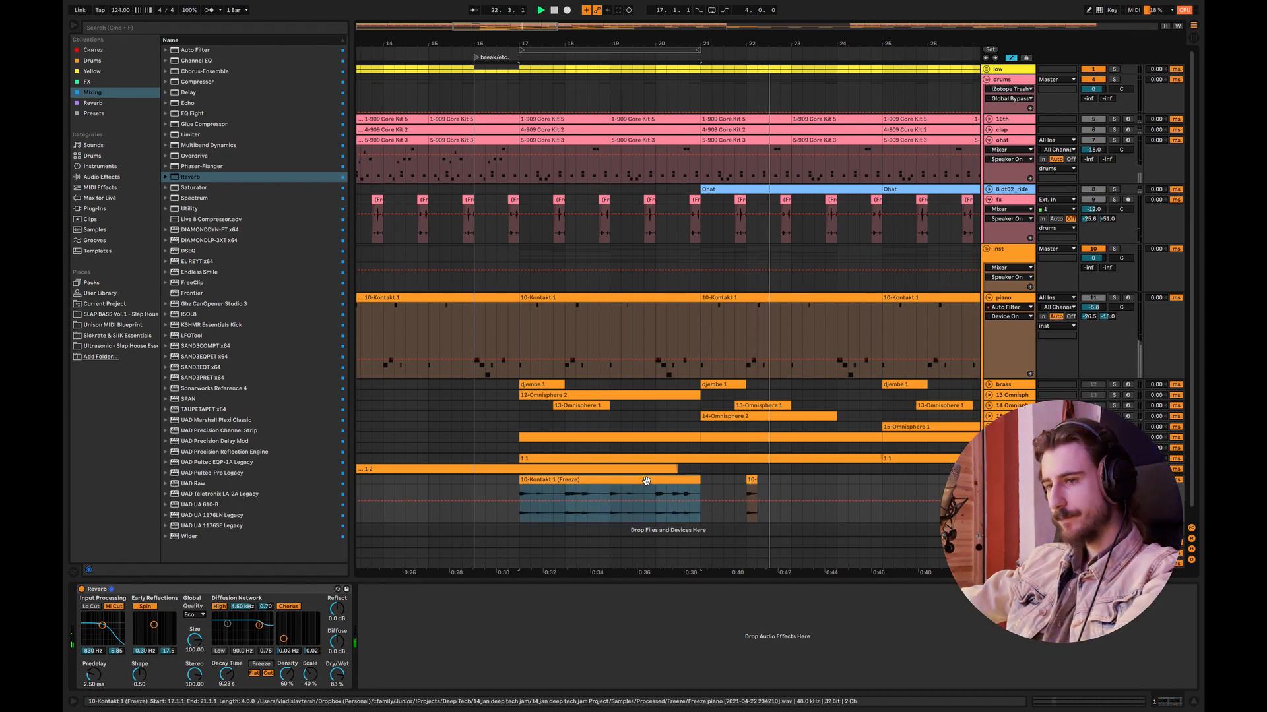
{"action": "left_click", "coordinate": [723, 502]}
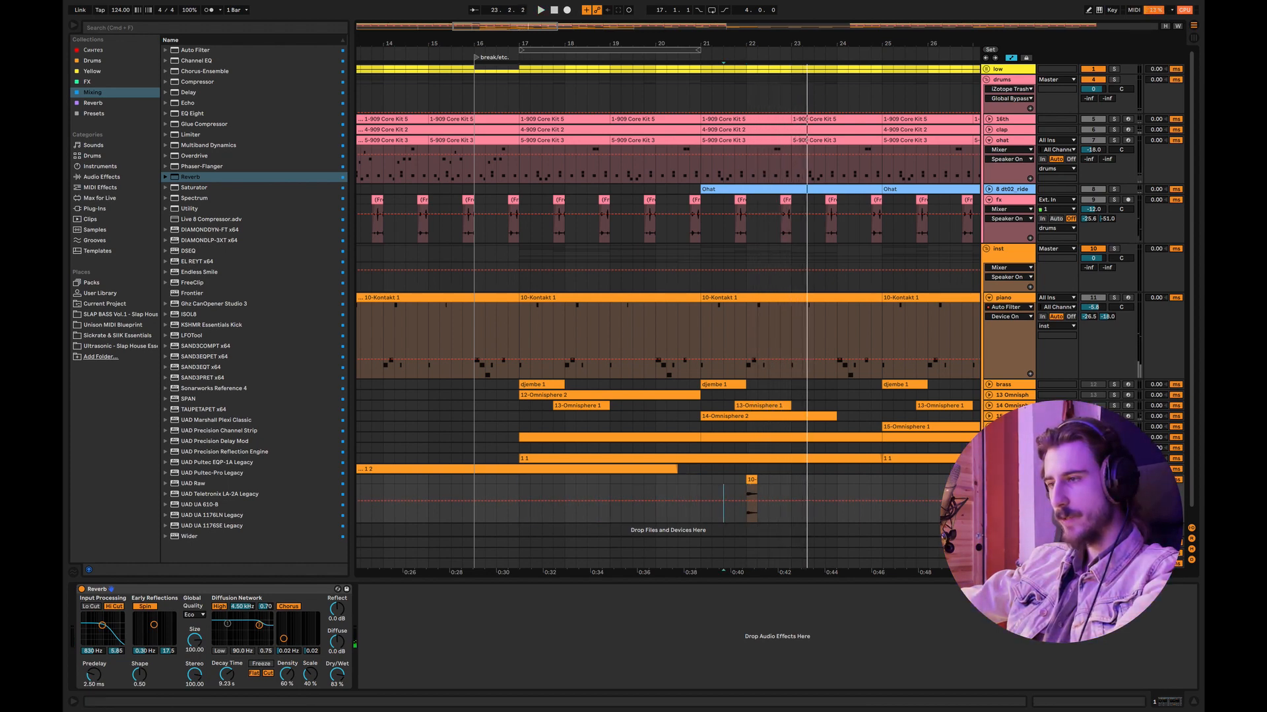
{"action": "right_click", "coordinate": [1016, 481]}
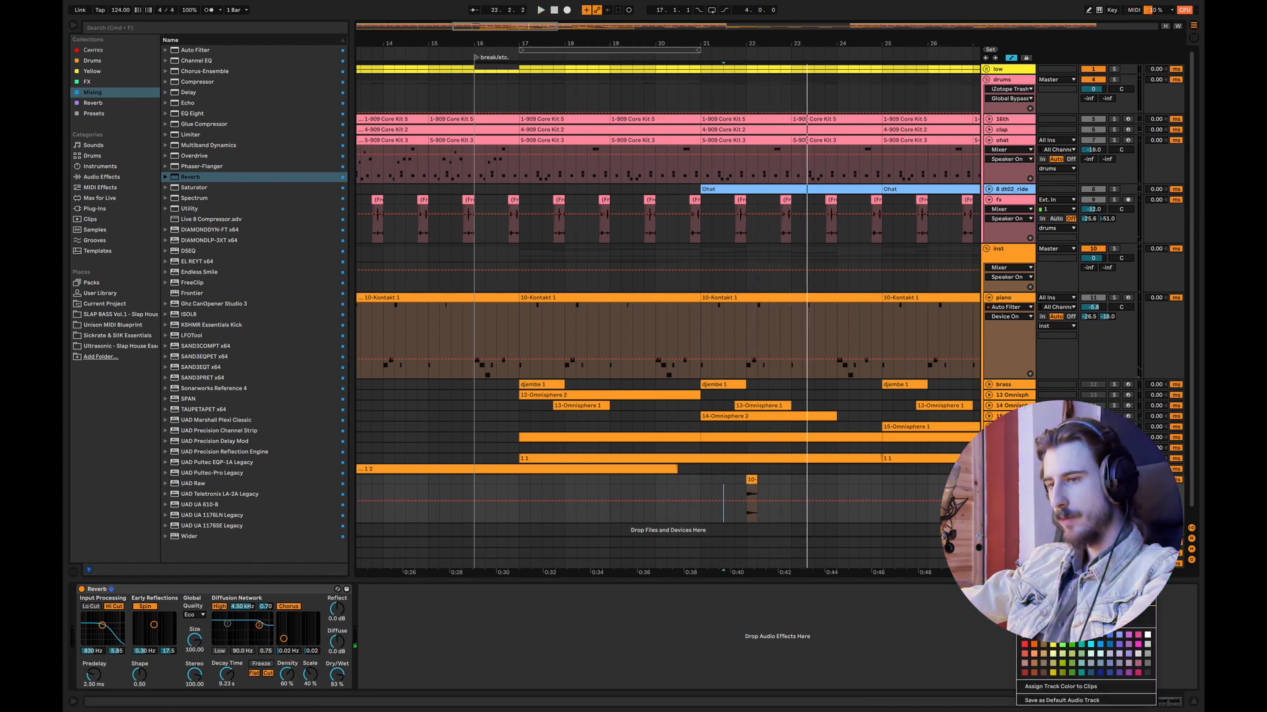
{"action": "left_click", "coordinate": [92, 606]}
{"action": "left_click_drag", "start_coordinate": [106, 625], "coordinate": [109, 624]}
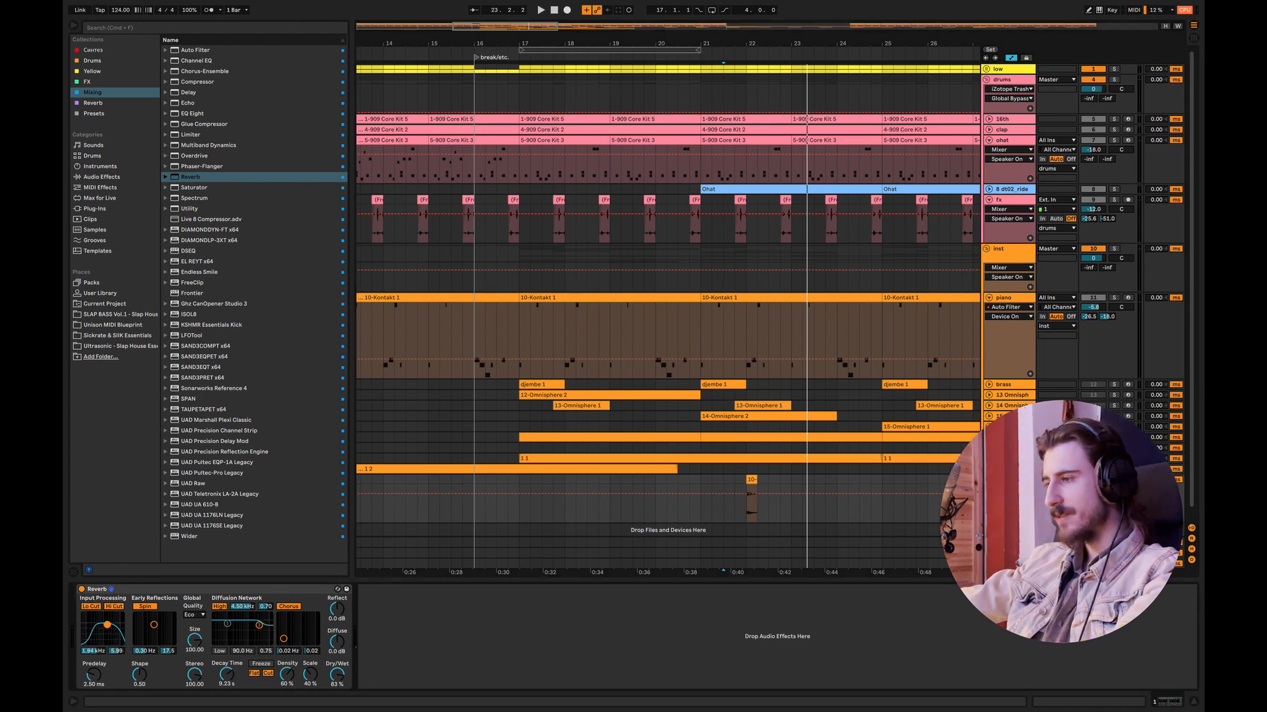
{"action": "key", "text": "space"}
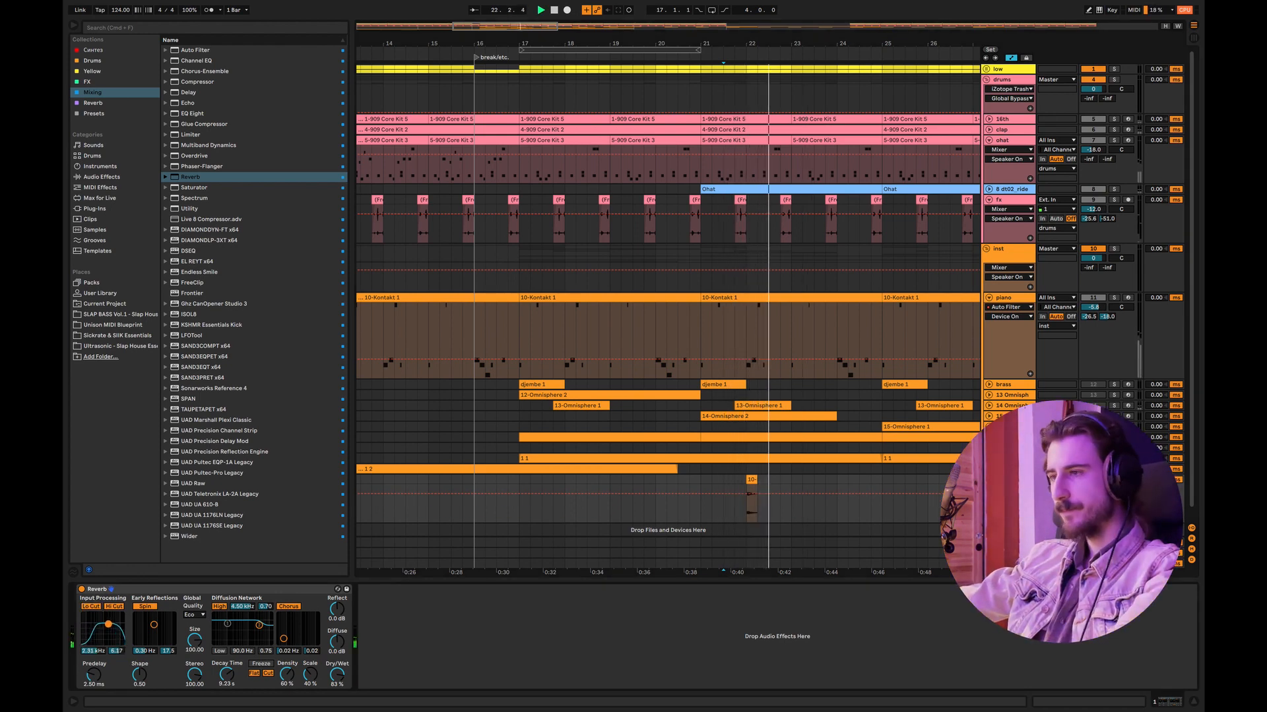
{"action": "key", "text": "space"}
Step: Freeze and flatten the reverb audio track, and trim the rendered tail to bars 22 to 25
{"action": "right_click", "coordinate": [1014, 481]}
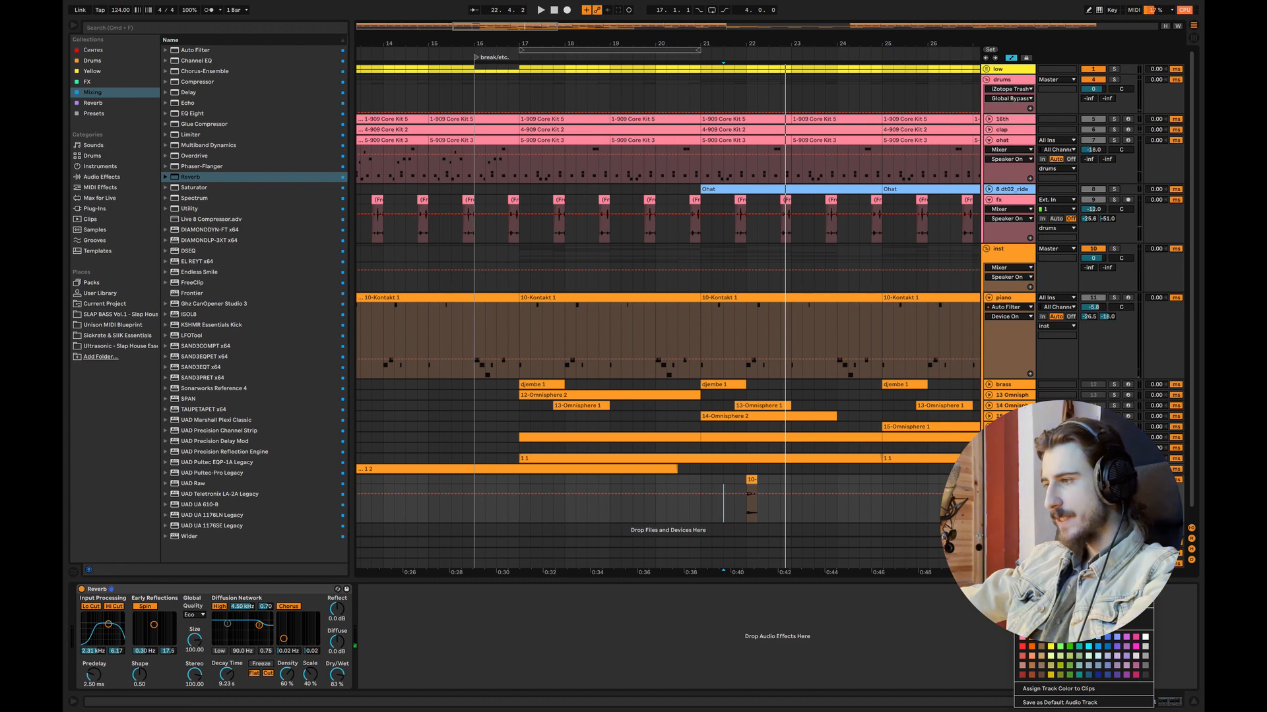
{"action": "left_click", "coordinate": [1049, 574]}
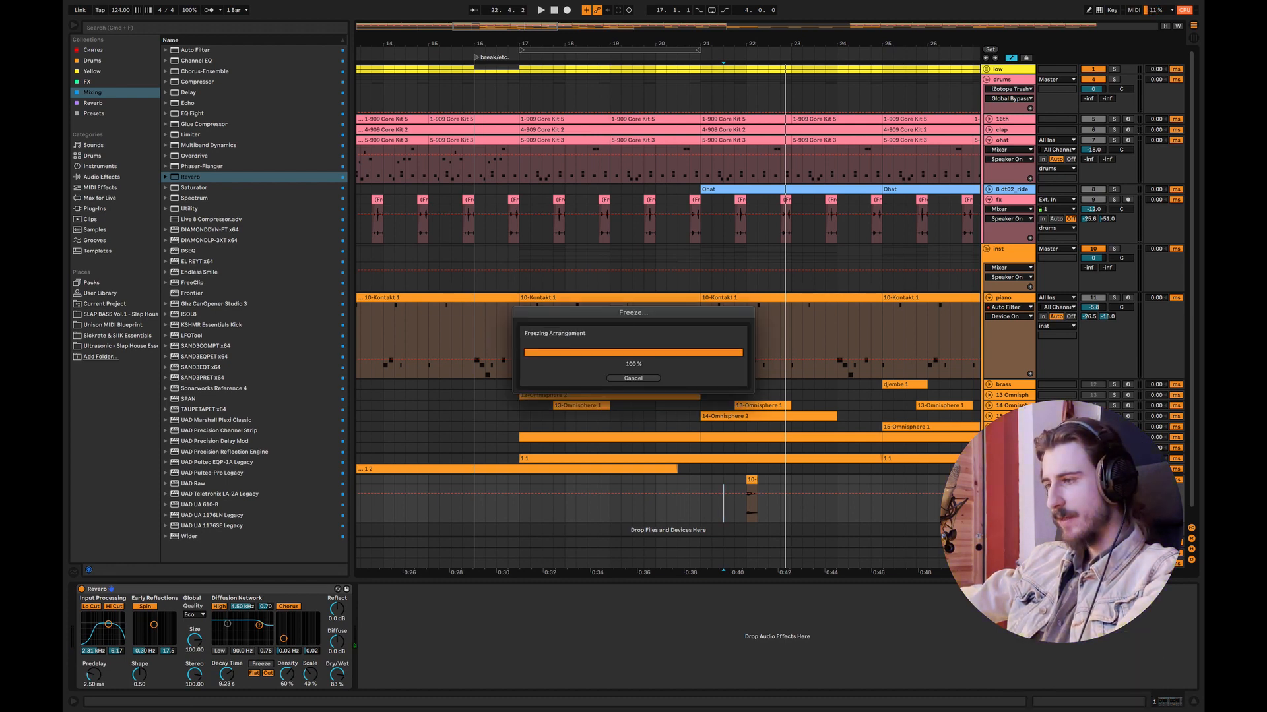
{"action": "right_click", "coordinate": [1009, 479]}
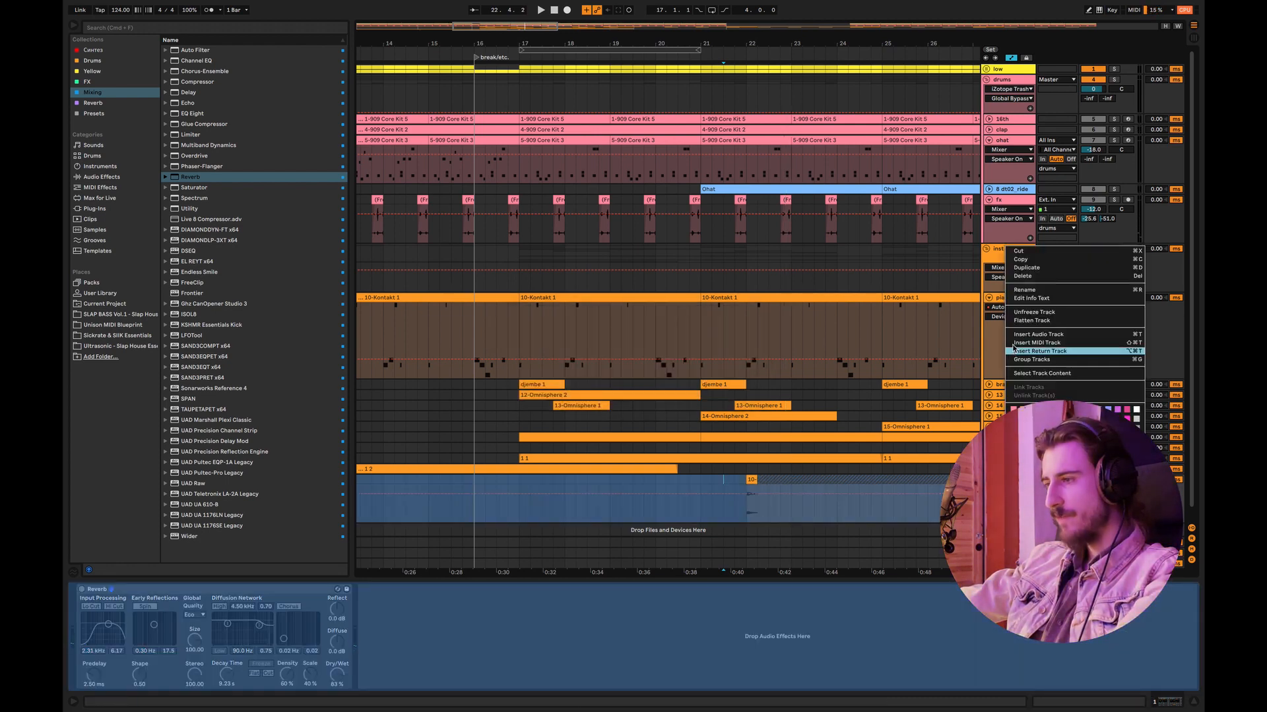
{"action": "left_click", "coordinate": [1028, 321]}
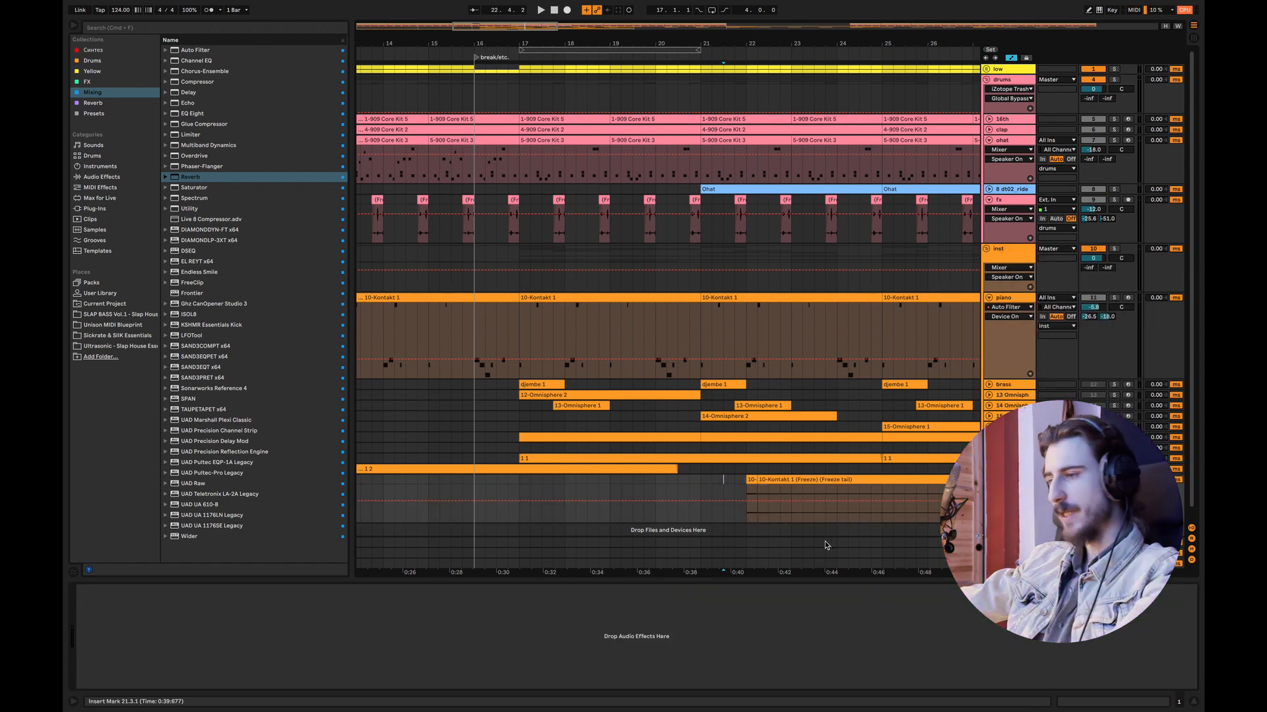
{"action": "left_click_drag", "start_coordinate": [755, 480], "coordinate": [894, 480]}
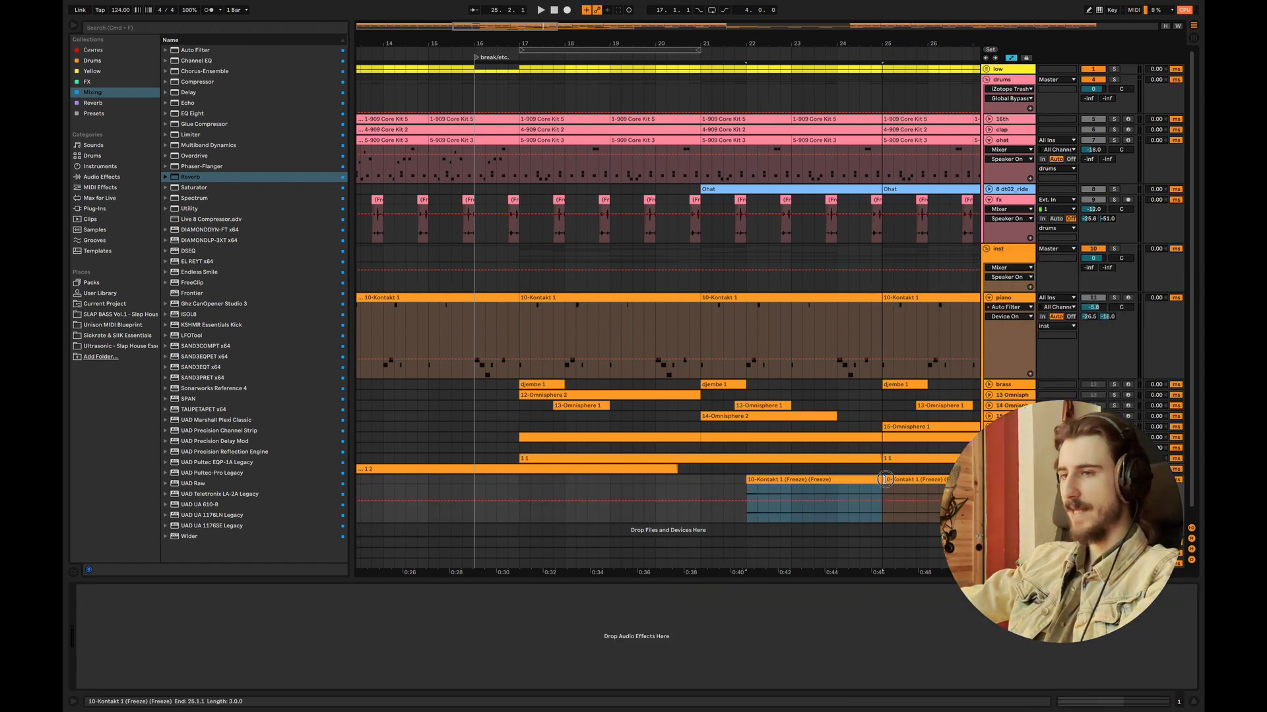
Step: Set the reverb tail clip's gain to 18 dB and slightly lower its track's volume
{"action": "left_click", "coordinate": [839, 480]}
{"action": "double_click", "coordinate": [840, 481]}
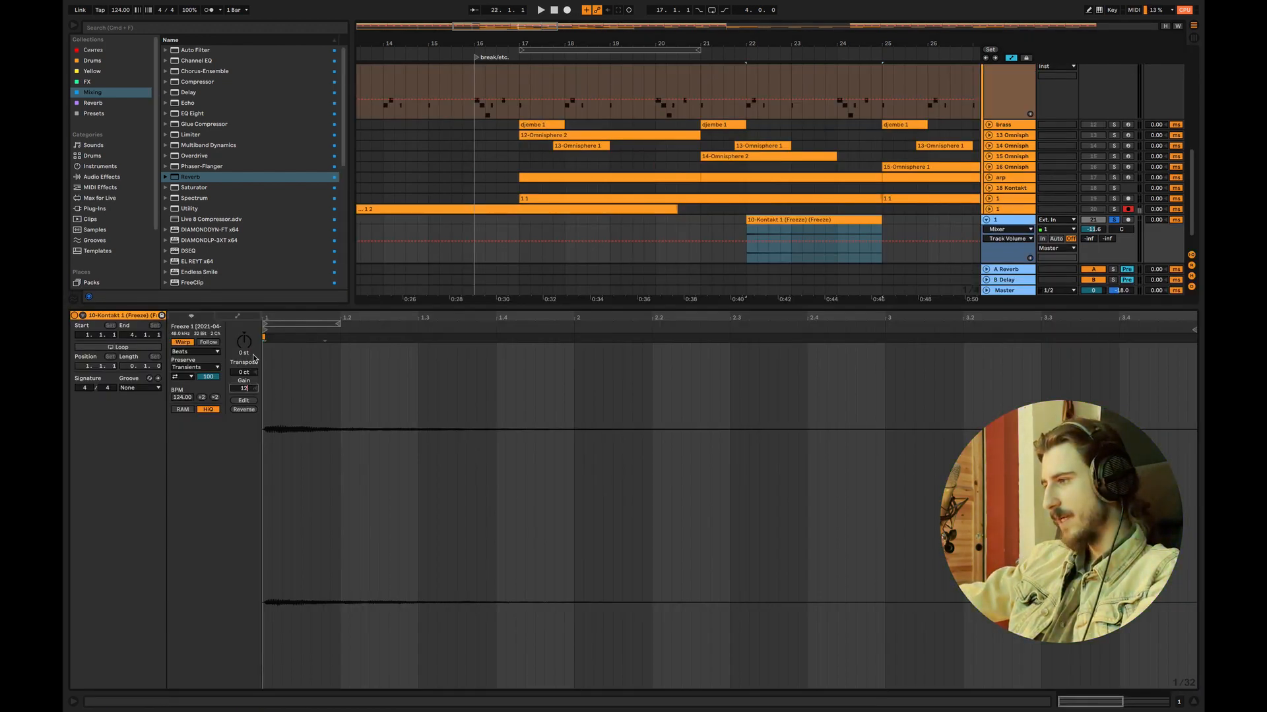
{"action": "key", "text": "Return"}
{"action": "type", "text": "18"}
{"action": "key", "text": "Return"}
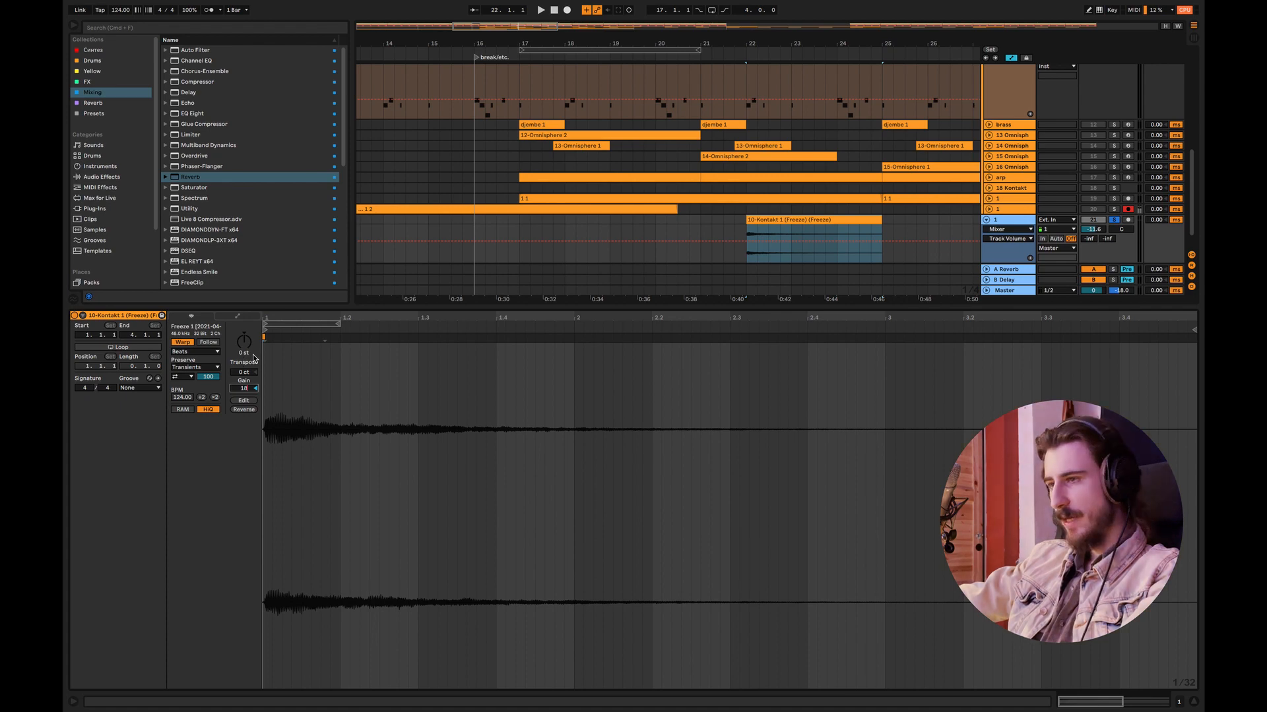
{"action": "left_click", "coordinate": [1195, 703]}
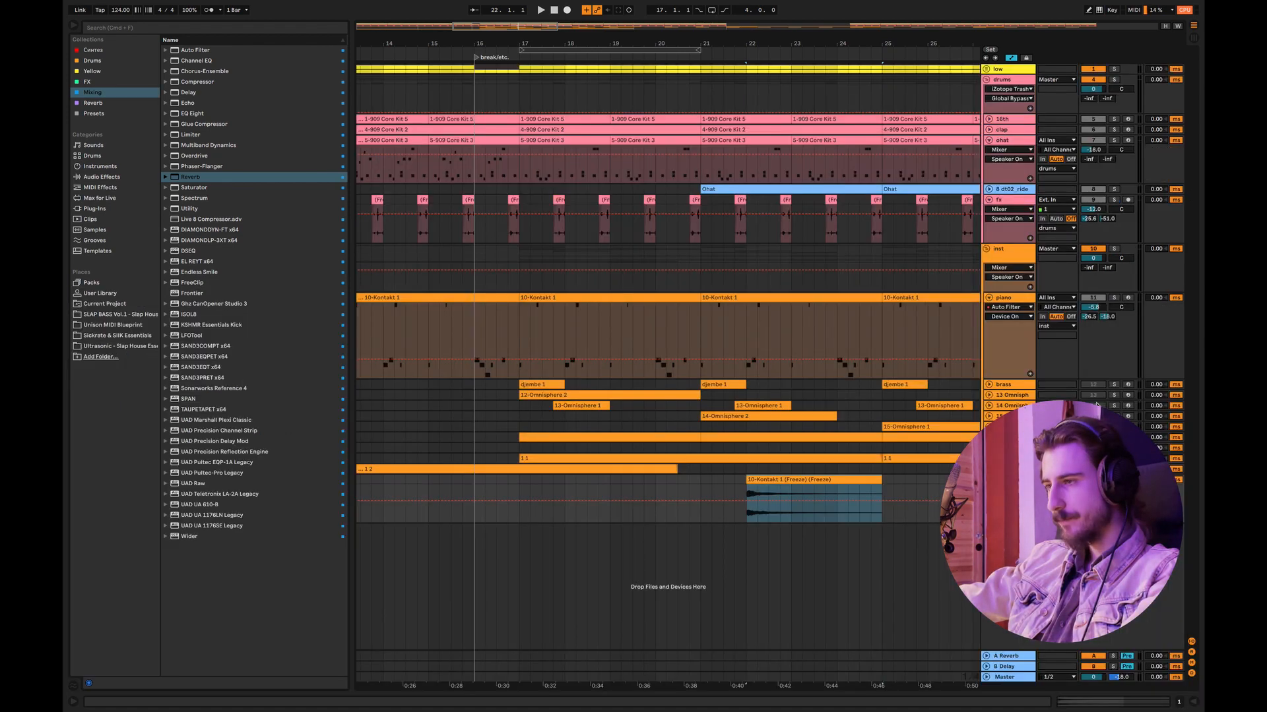
{"action": "left_click_drag", "start_coordinate": [1093, 490], "coordinate": [1094, 495]}
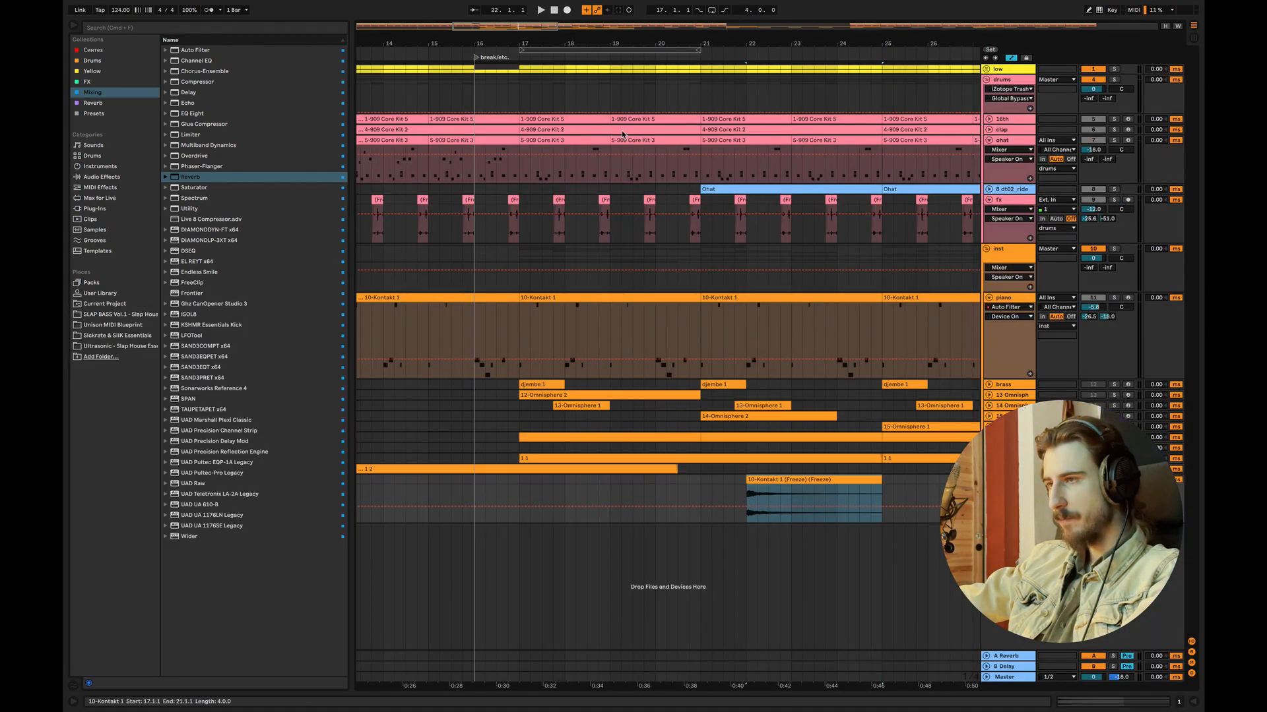
Step: Move the reverb tail to bar 16, shorten it to one bar, and play the lead-in from bar 13
{"action": "left_click_drag", "start_coordinate": [541, 40], "coordinate": [723, 41]}
{"action": "mouse_move", "coordinate": [901, 481]}
{"action": "left_mouse_down"}
{"action": "mouse_move", "coordinate": [707, 501]}
{"action": "mouse_move", "coordinate": [561, 496]}
{"action": "mouse_move", "coordinate": [552, 479]}
{"action": "mouse_move", "coordinate": [582, 480]}
{"action": "left_mouse_up"}
{"action": "left_click", "coordinate": [488, 480]}
{"action": "key", "text": "space"}
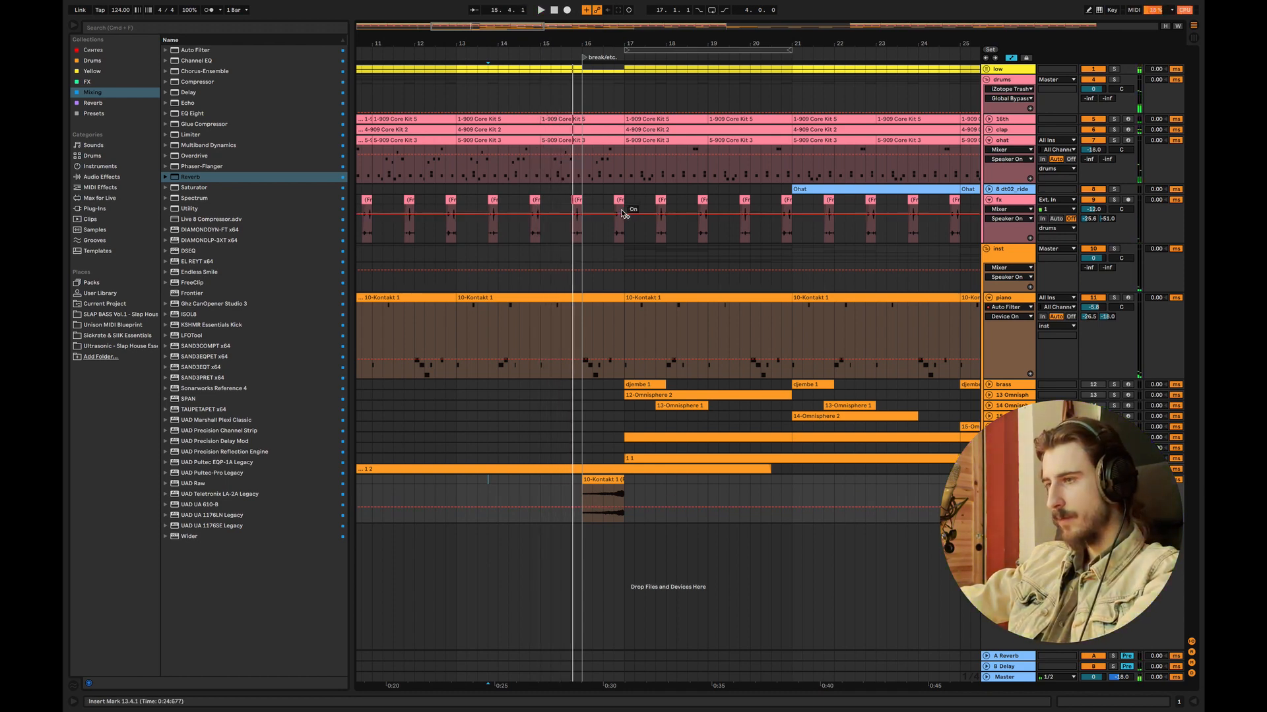
Step: Delete the 16th, clap, ohat and fx drum clips within bar 16, and play the transition from bar 15
{"action": "key", "text": "space"}
{"action": "left_click_drag", "start_coordinate": [626, 211], "coordinate": [581, 117]}
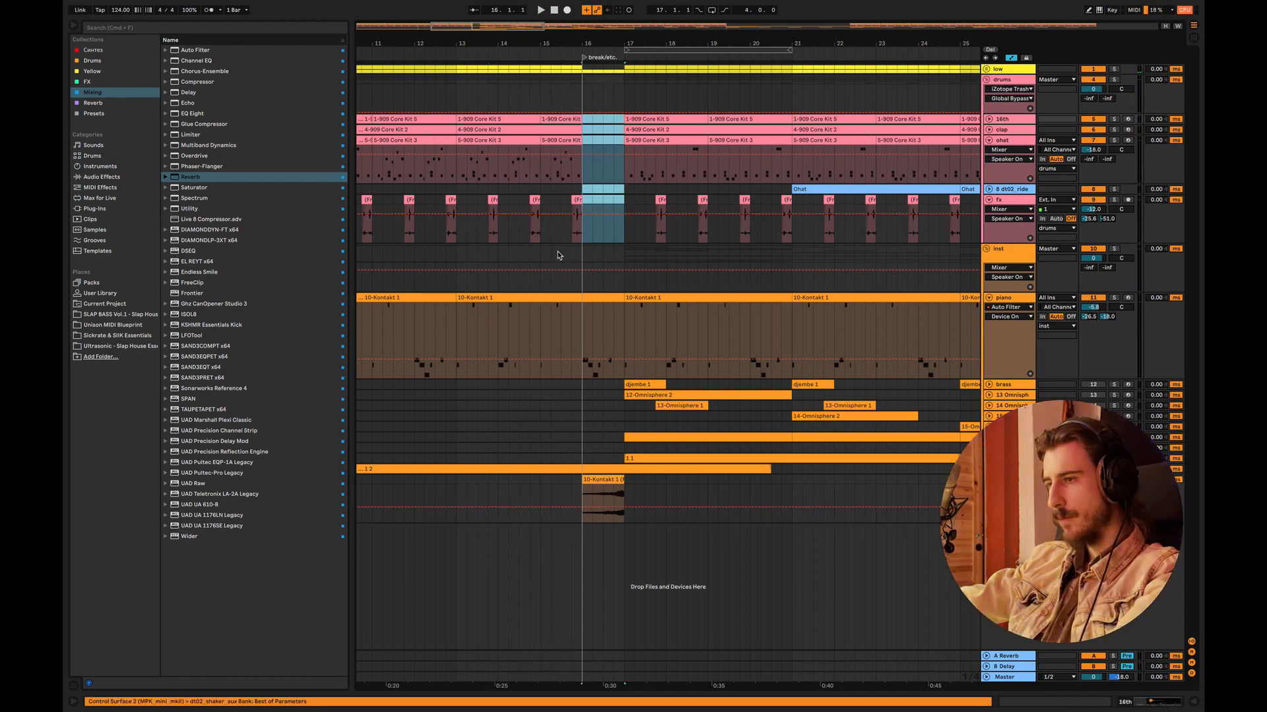
{"action": "left_click", "coordinate": [536, 337]}
{"action": "key", "text": "space"}
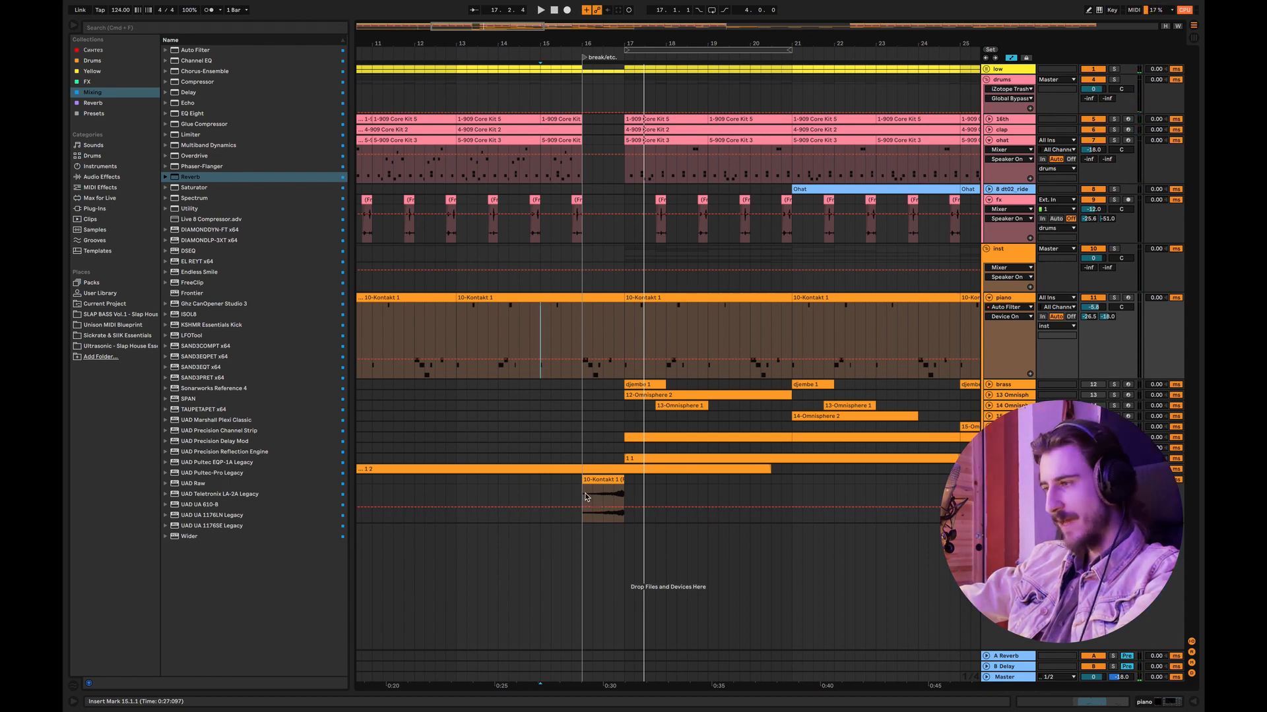
Step: Fade in the reverb tail clip at bar 16, and add a ping-pong Delay with its filter at about 1.16 kHz to that track
{"action": "key", "text": "a"}
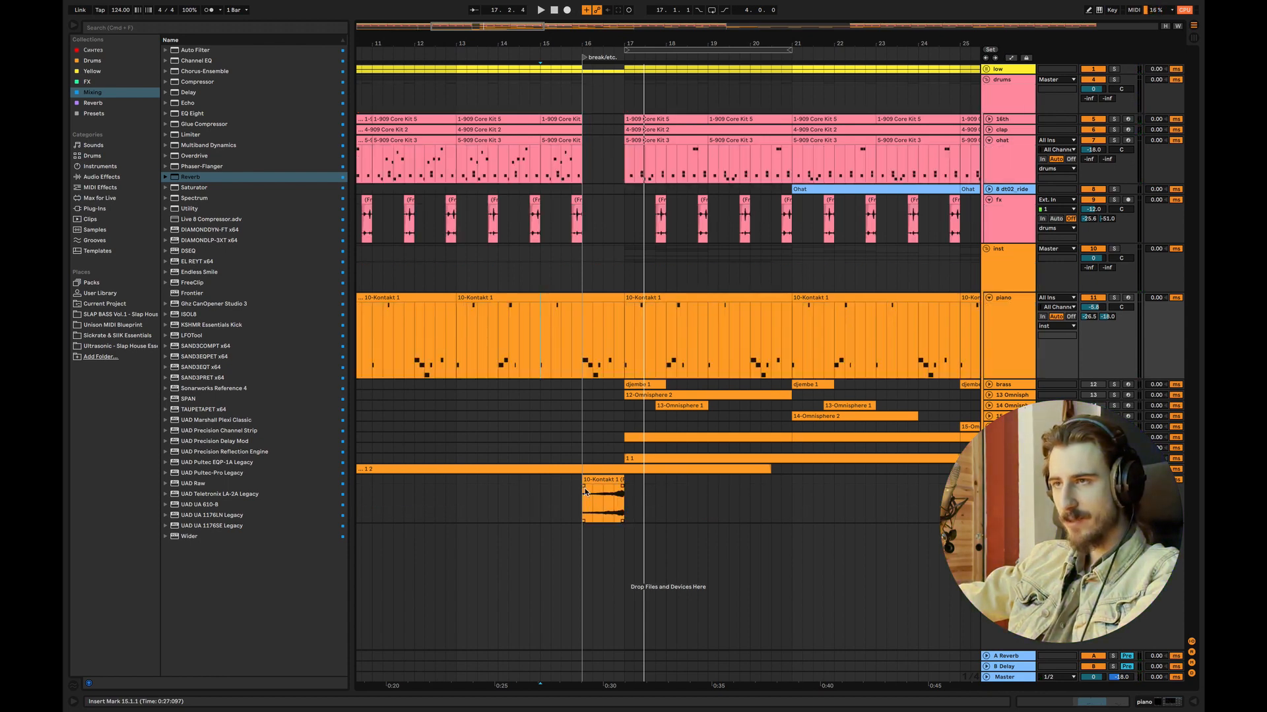
{"action": "left_click_drag", "start_coordinate": [584, 486], "coordinate": [614, 466]}
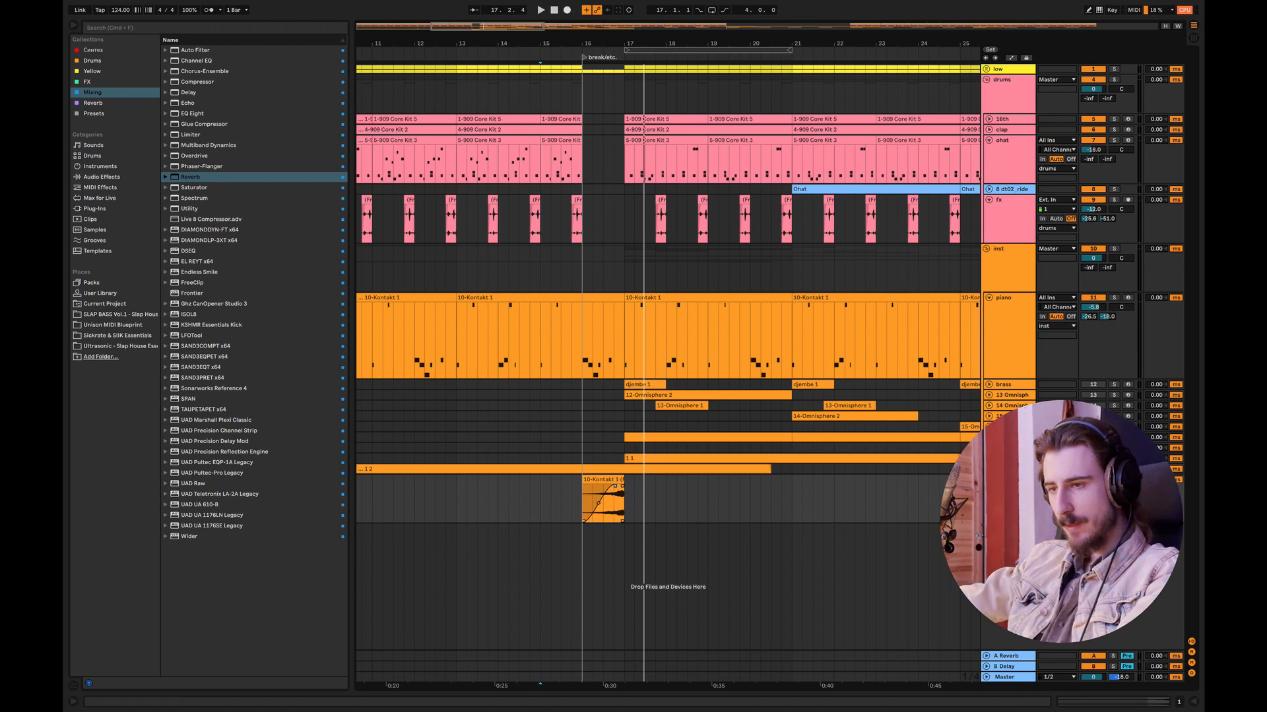
{"action": "double_click", "coordinate": [1007, 480]}
{"action": "double_click", "coordinate": [188, 93]}
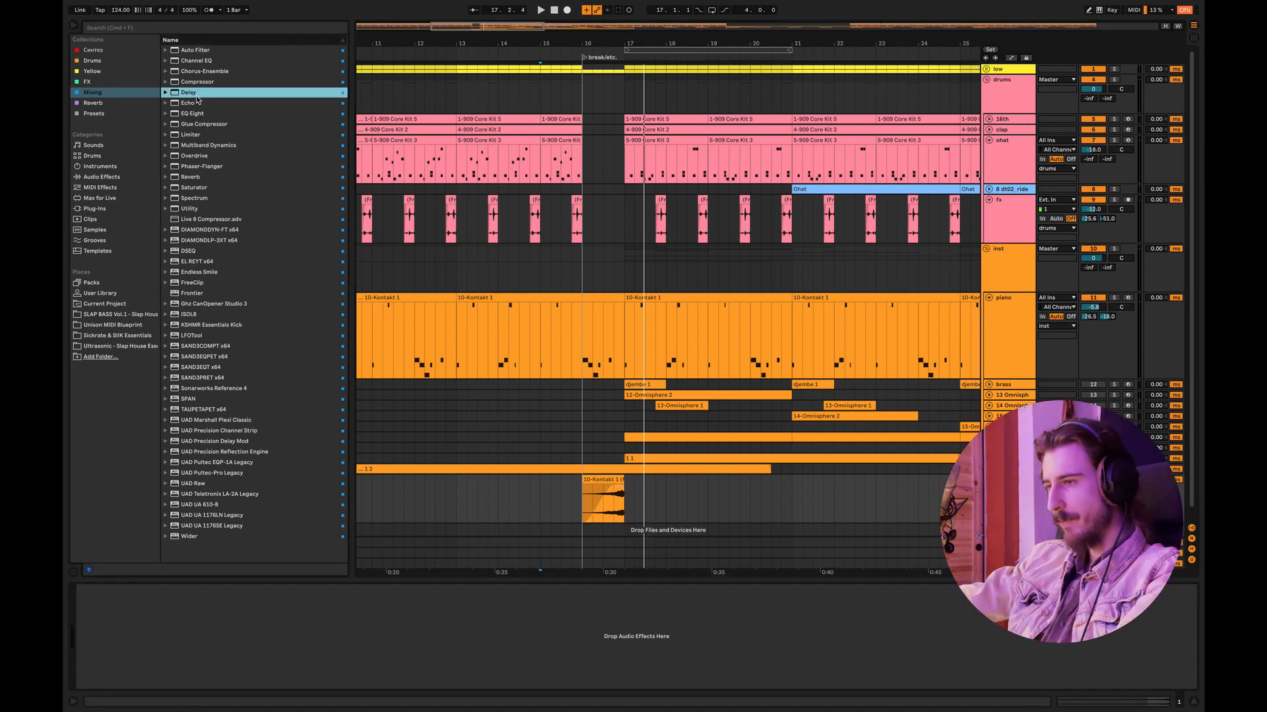
{"action": "left_click_drag", "start_coordinate": [197, 605], "coordinate": [200, 629]}
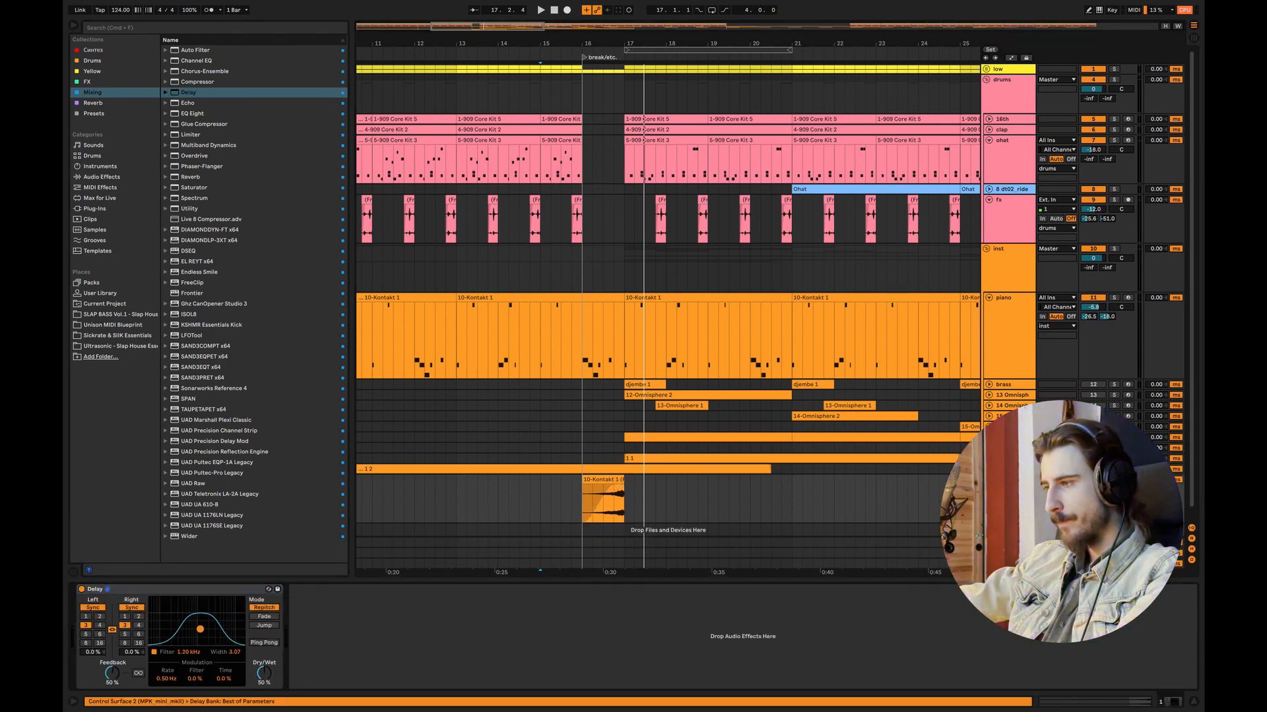
{"action": "left_click", "coordinate": [263, 644]}
{"action": "left_click", "coordinate": [520, 489]}
{"action": "key", "text": "space"}
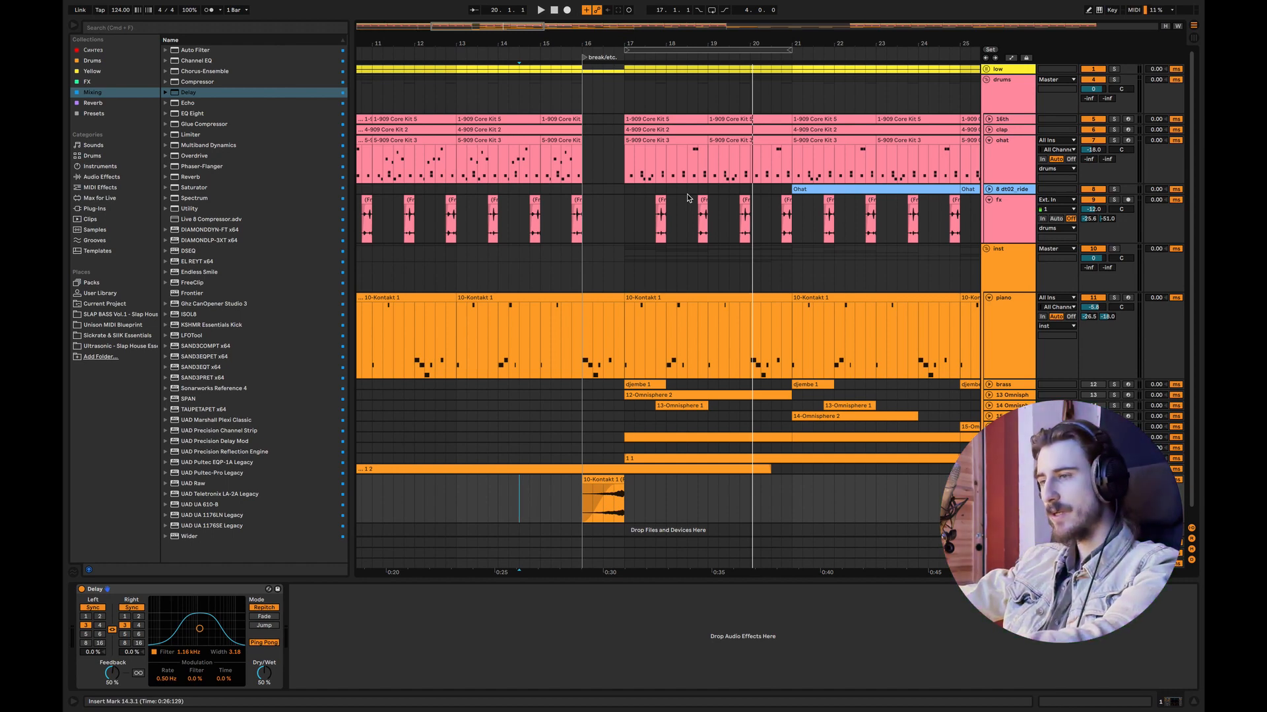
Step: Transpose the F#1 and G1 notes at bar 18 of the piano part up an octave, and lower the piano track's volume to -7.2 dB
{"action": "double_click", "coordinate": [766, 297]}
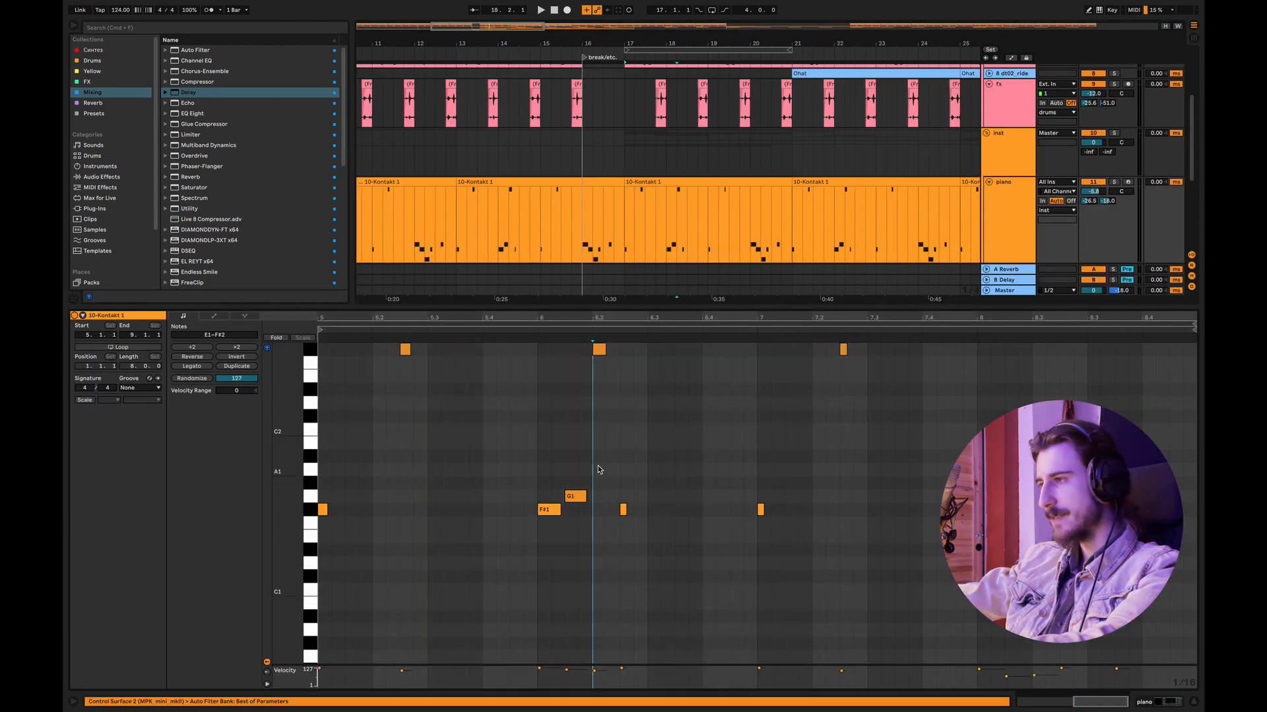
{"action": "left_click_drag", "start_coordinate": [598, 469], "coordinate": [501, 533]}
{"action": "key", "text": "shift+Up"}
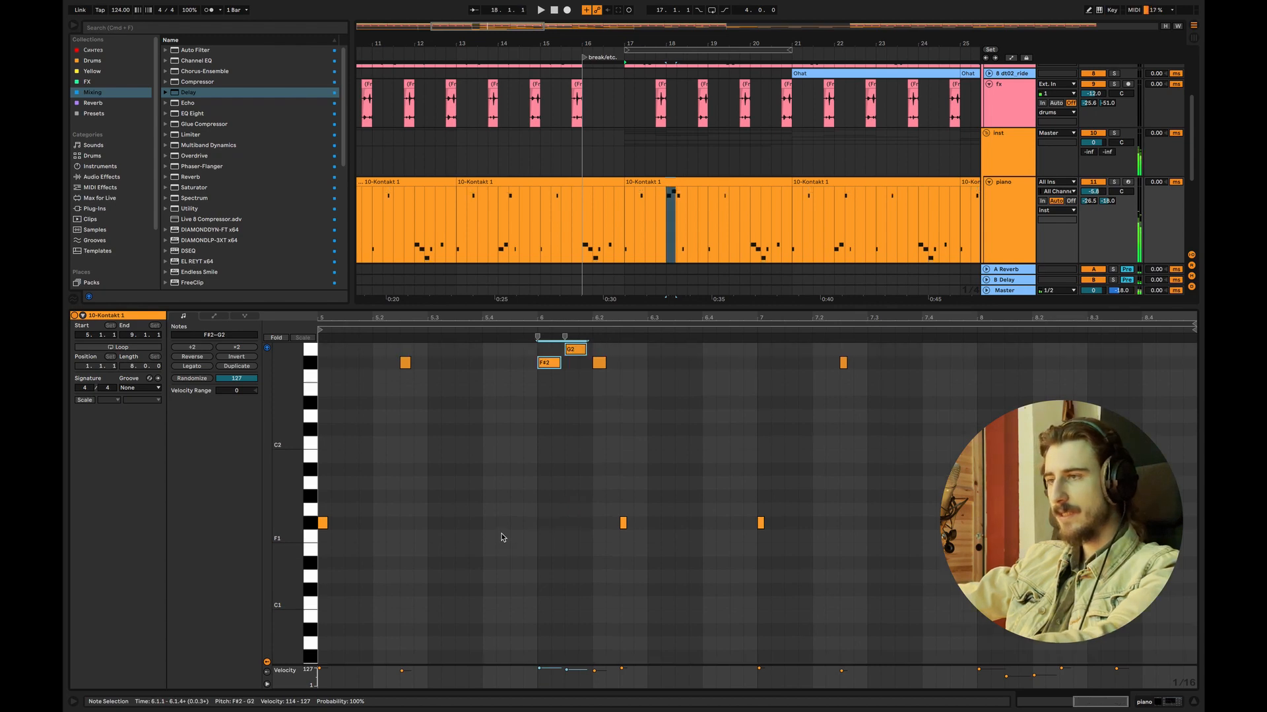
{"action": "left_click", "coordinate": [603, 228]}
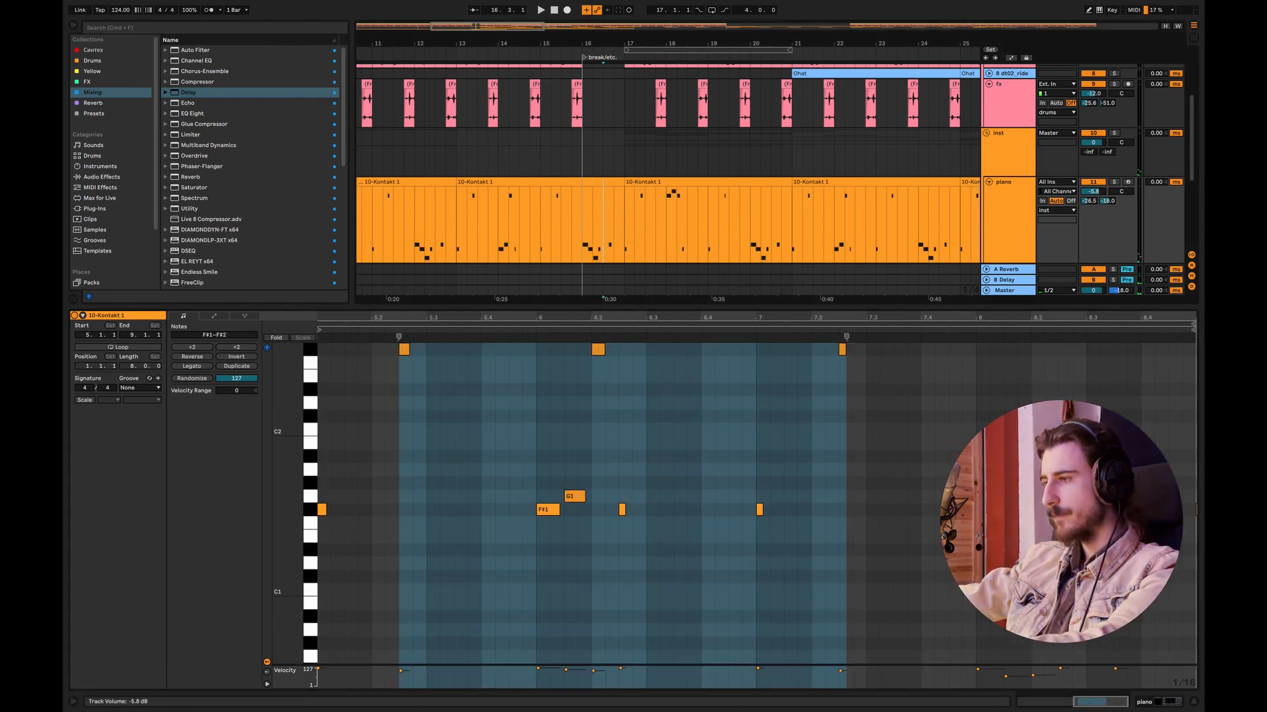
{"action": "left_click", "coordinate": [1193, 702]}
{"action": "left_click", "coordinate": [571, 313]}
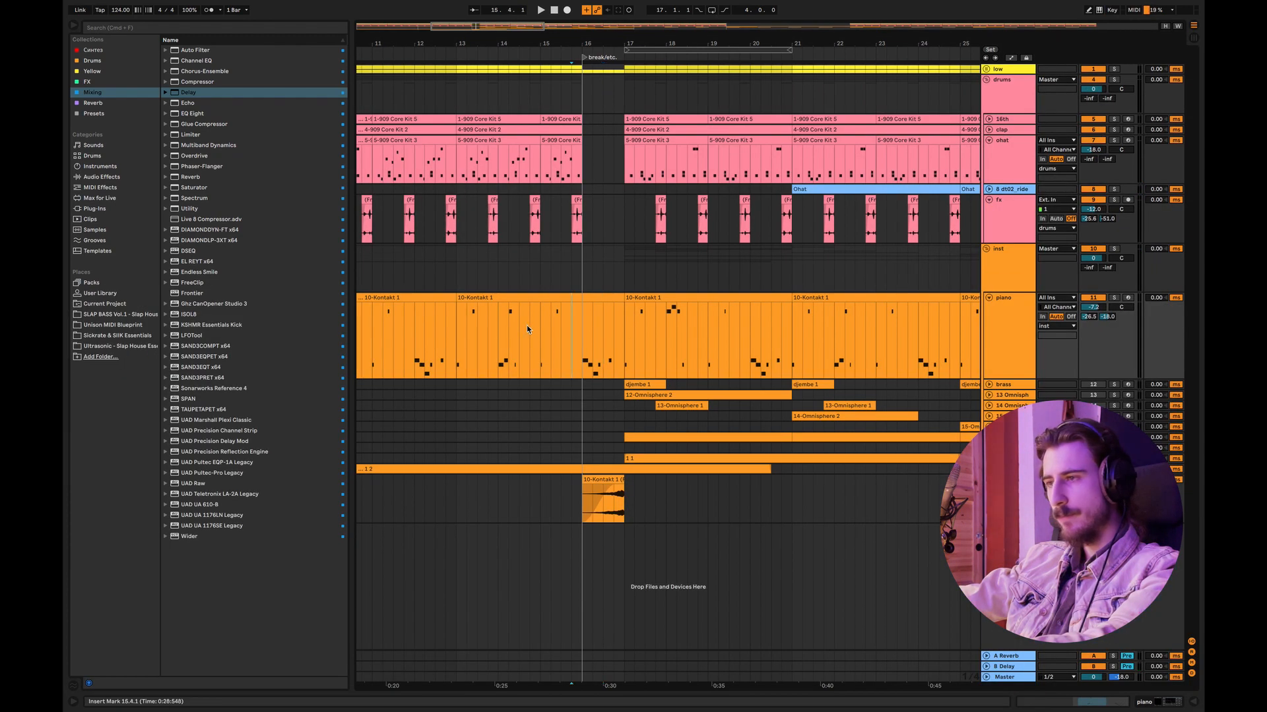
{"action": "key", "text": "space"}
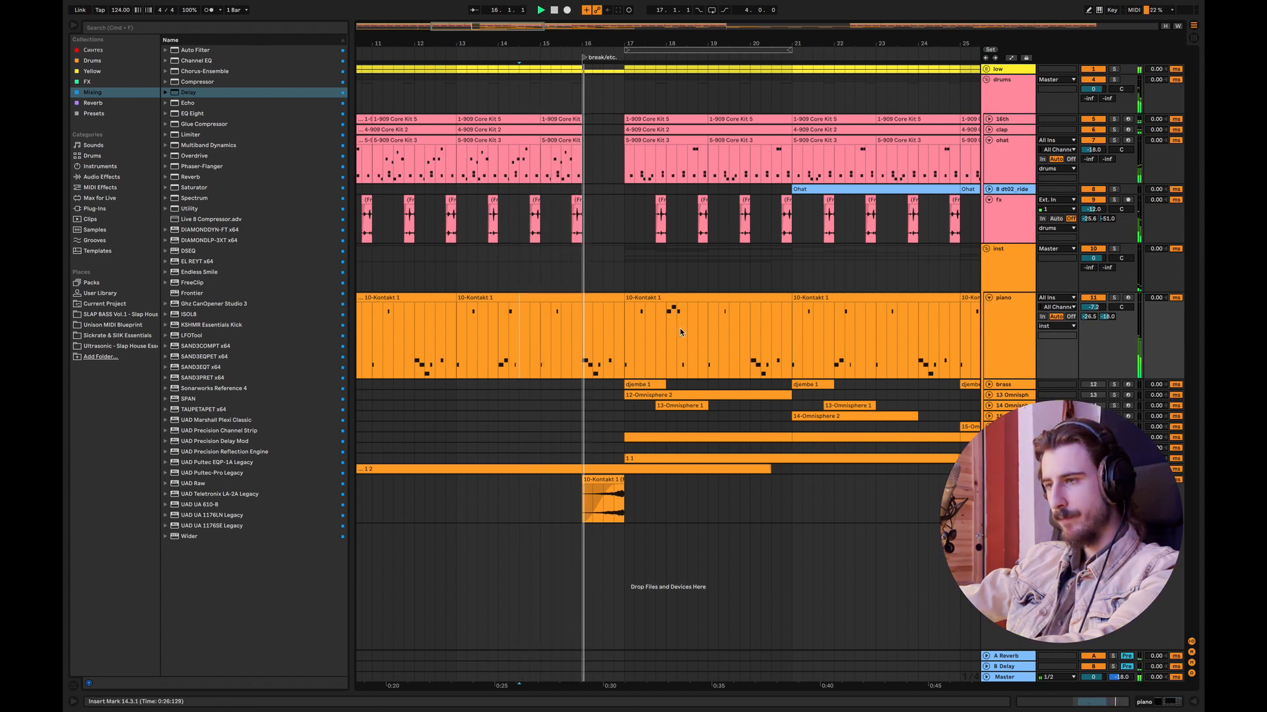
Step: Transpose the G1 and F#1 piano notes at the start of bar 20 up an octave, and play from bar 16
{"action": "double_click", "coordinate": [680, 301]}
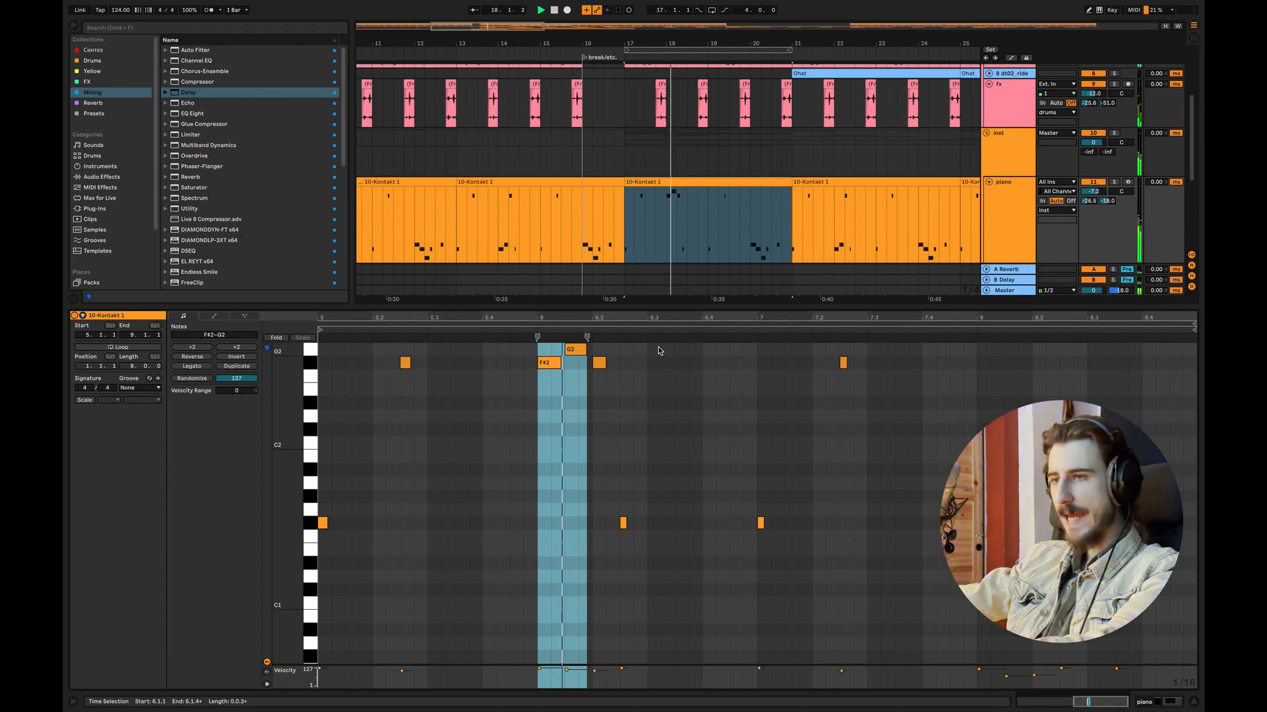
{"action": "left_click", "coordinate": [700, 409]}
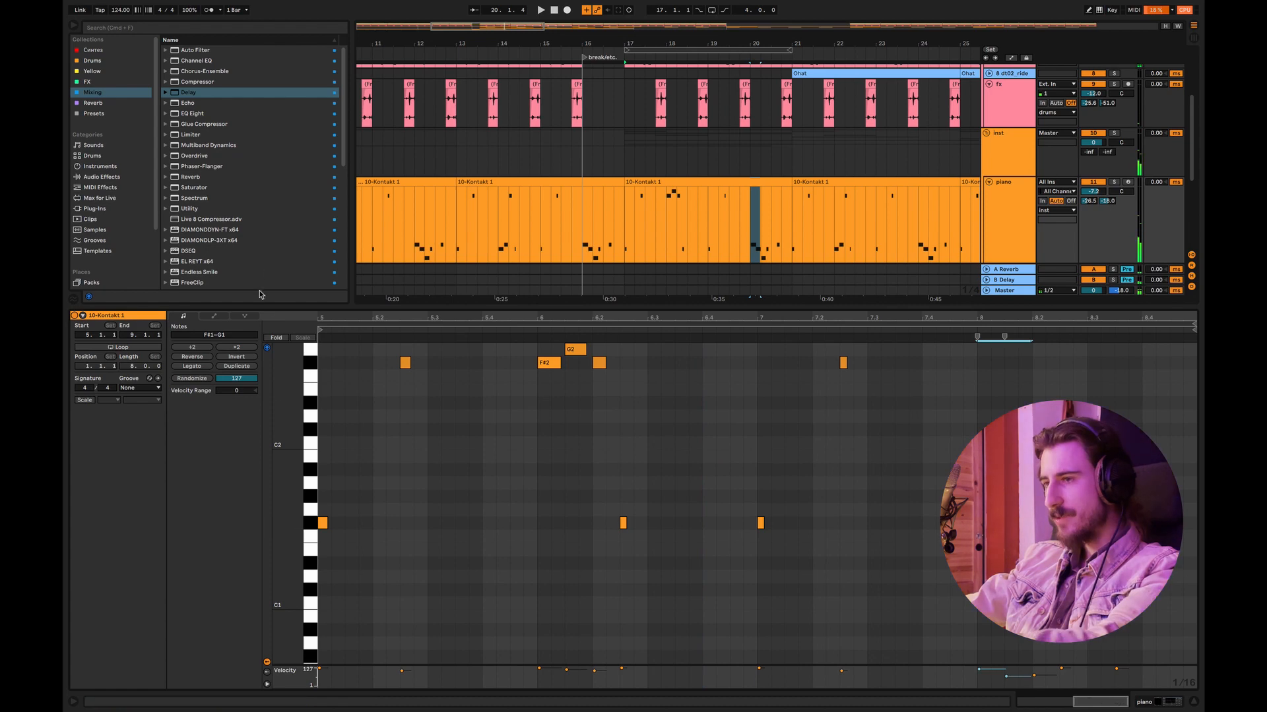
{"action": "key", "text": "shift+Up"}
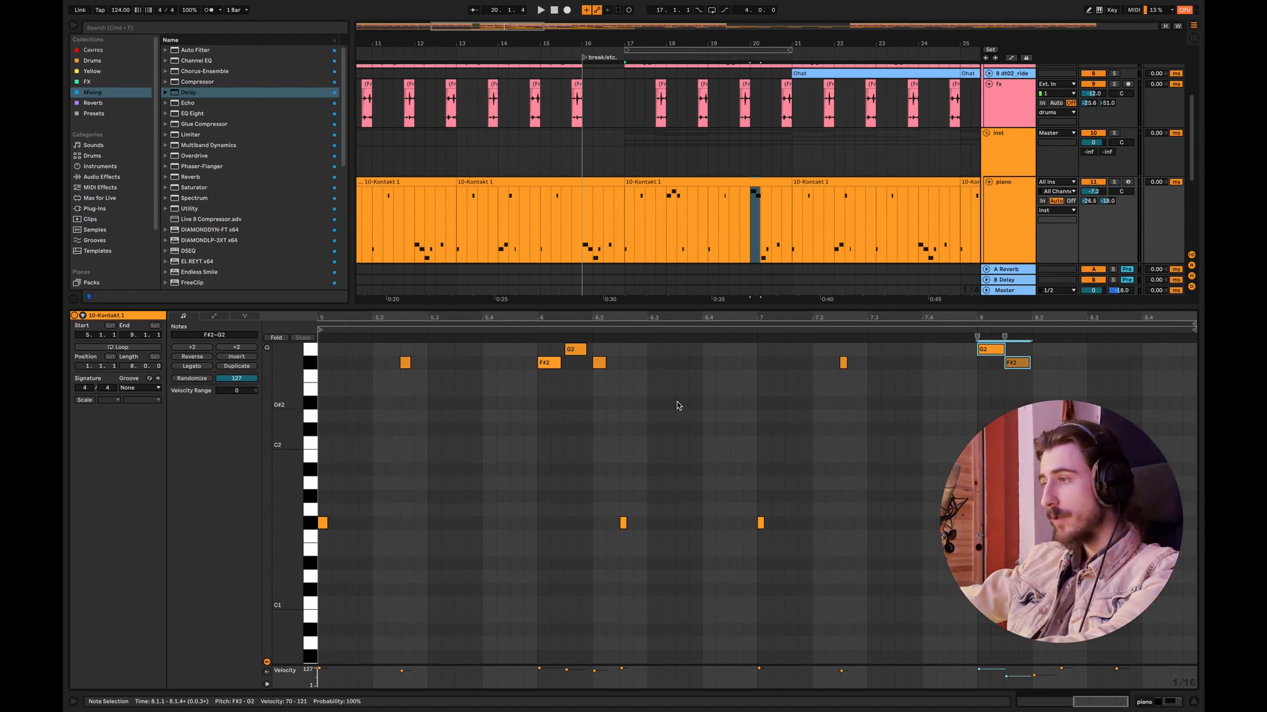
{"action": "left_click", "coordinate": [1195, 702]}
{"action": "key", "text": "space"}
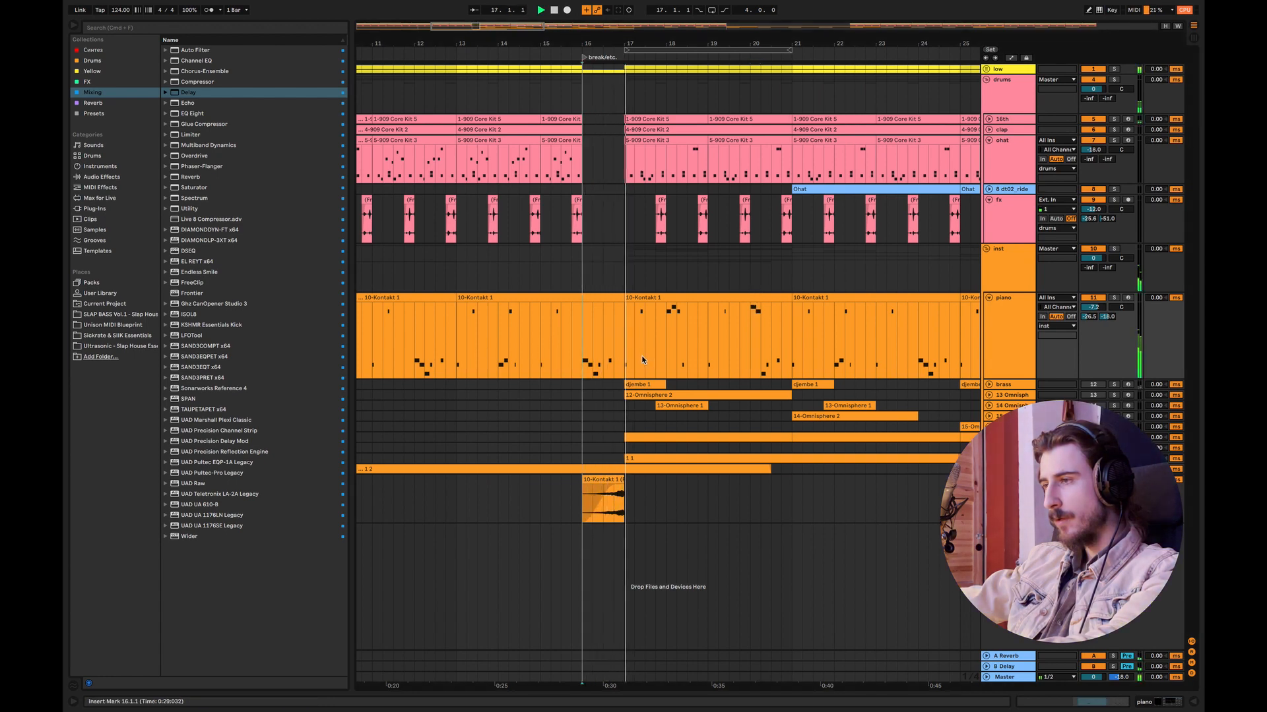
{"action": "left_click", "coordinate": [700, 351]}
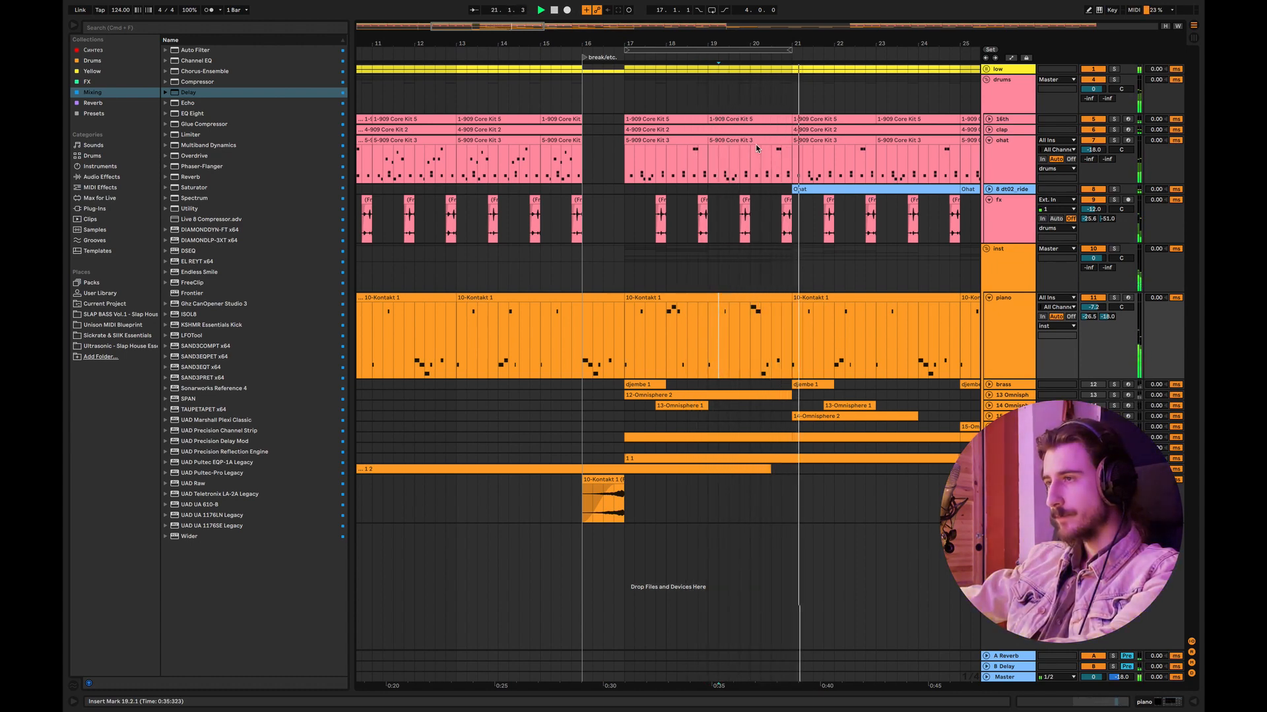
Step: Fold the drums and inst groups, unfold the low group, and copy the two-bar bass variation repeatedly across bars 25 to 37
{"action": "mouse_move", "coordinate": [550, 28]}
{"action": "left_mouse_down"}
{"action": "mouse_move", "coordinate": [590, 26]}
{"action": "mouse_move", "coordinate": [543, 18]}
{"action": "left_mouse_up"}
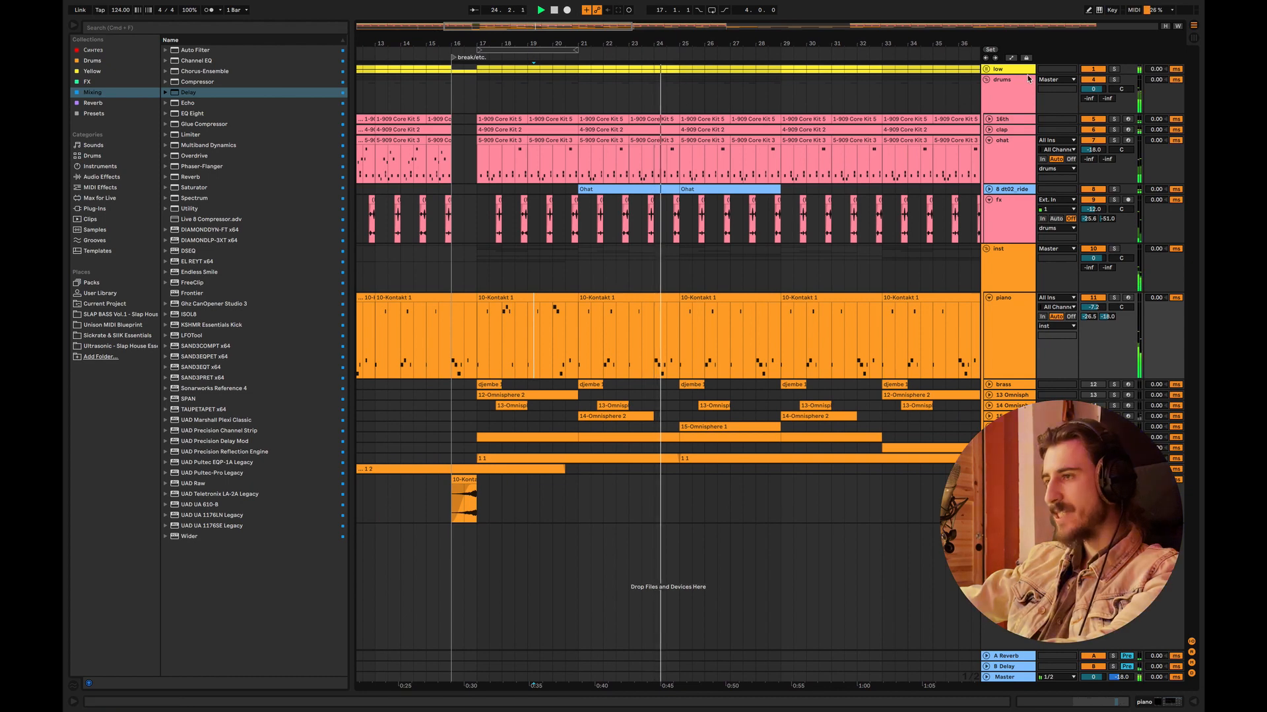
{"action": "left_click", "coordinate": [986, 80]}
{"action": "left_click", "coordinate": [987, 91]}
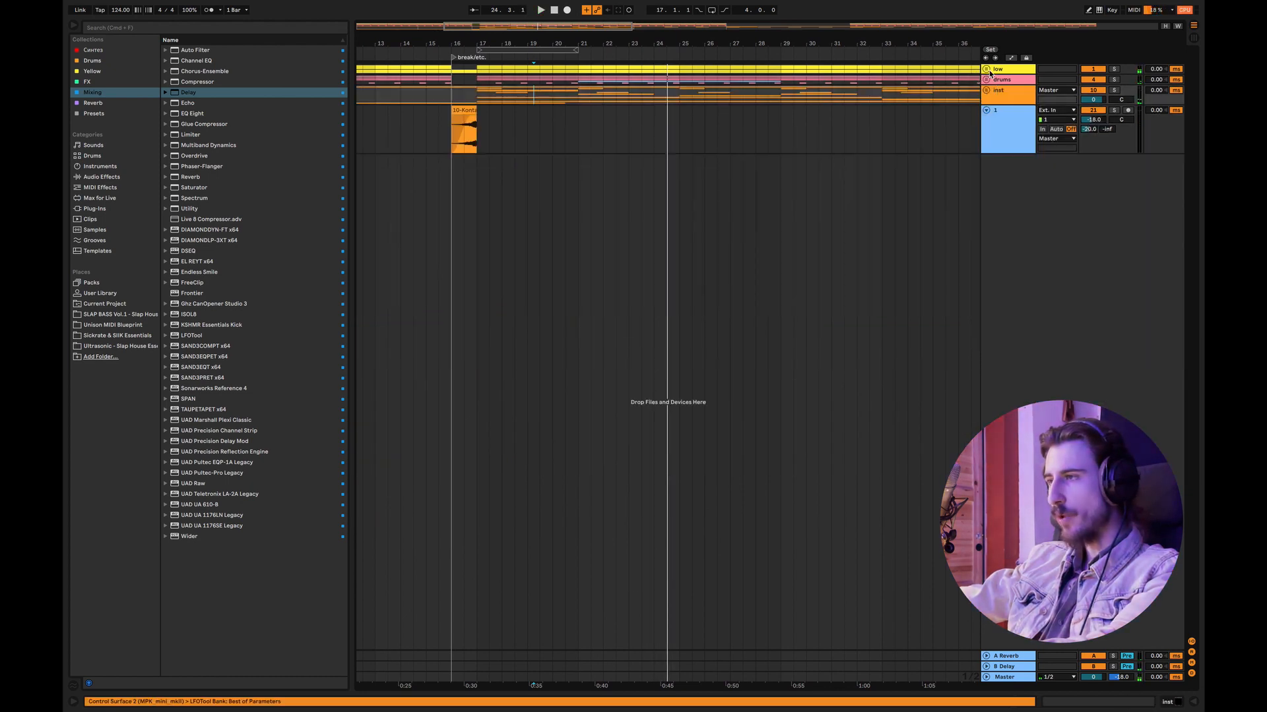
{"action": "left_click", "coordinate": [986, 70]}
{"action": "left_click_drag", "start_coordinate": [677, 108], "coordinate": [667, 112]}
{"action": "left_click_drag", "start_coordinate": [618, 28], "coordinate": [626, 18]}
{"action": "left_click_drag", "start_coordinate": [886, 119], "coordinate": [714, 140]}
{"action": "key", "text": "super+d"}
{"action": "key", "text": "super+d"}
{"action": "key", "text": "super+d"}
{"action": "key", "text": "super+d"}
{"action": "key", "text": "super+d"}
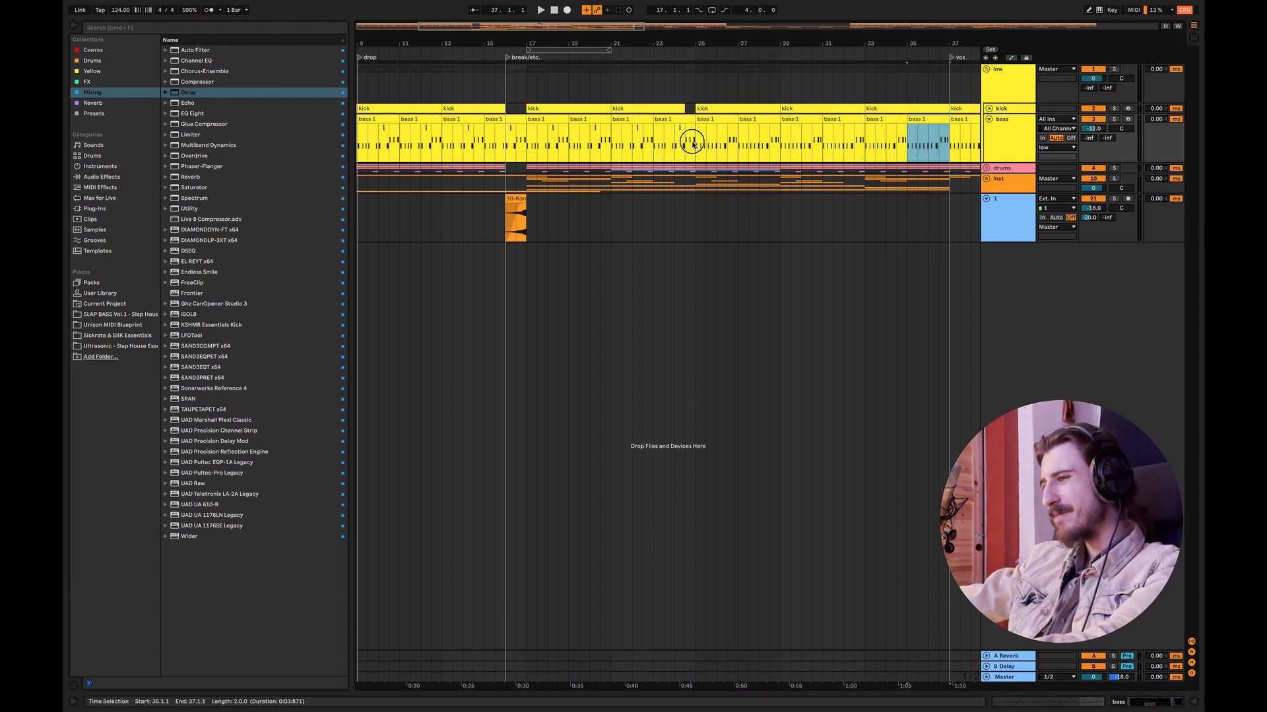
Step: Compare the notes of the bass clips at bars 23 and 25
{"action": "left_click", "coordinate": [695, 142]}
{"action": "mouse_move", "coordinate": [535, 23]}
{"action": "left_mouse_down"}
{"action": "mouse_move", "coordinate": [535, 52]}
{"action": "mouse_move", "coordinate": [546, 53]}
{"action": "left_mouse_up"}
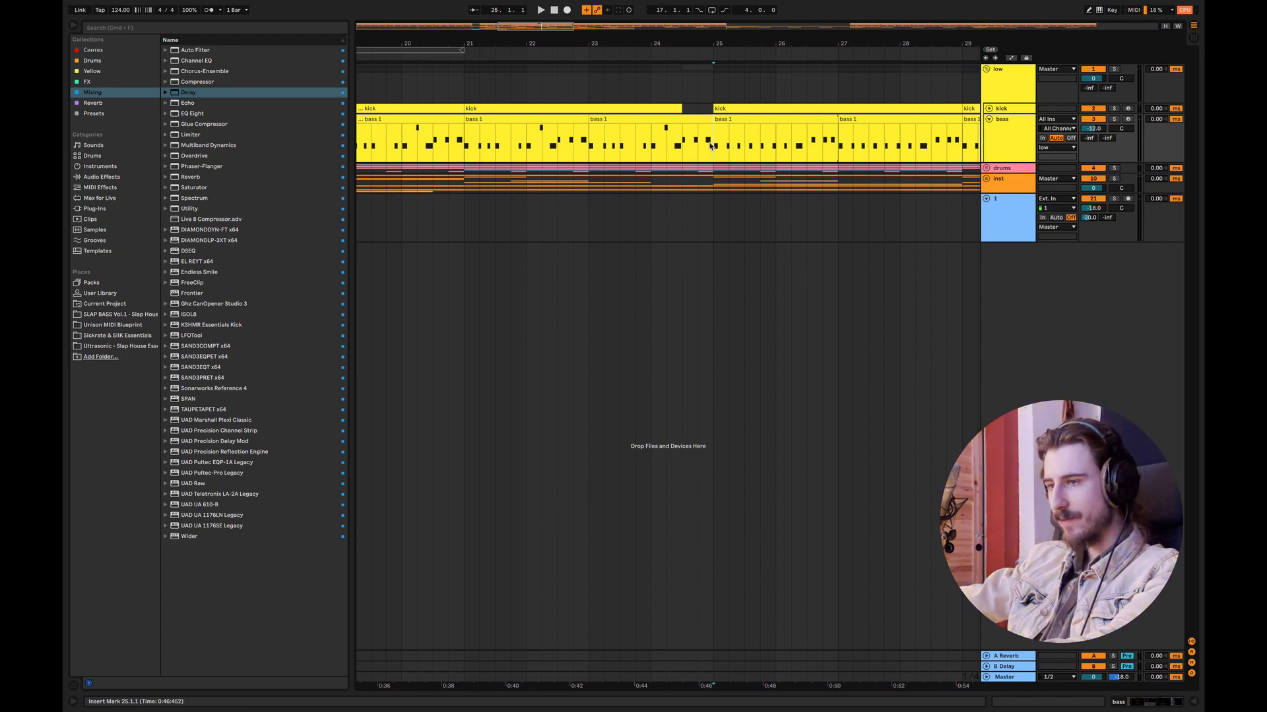
{"action": "left_click", "coordinate": [648, 116]}
{"action": "double_click", "coordinate": [648, 117]}
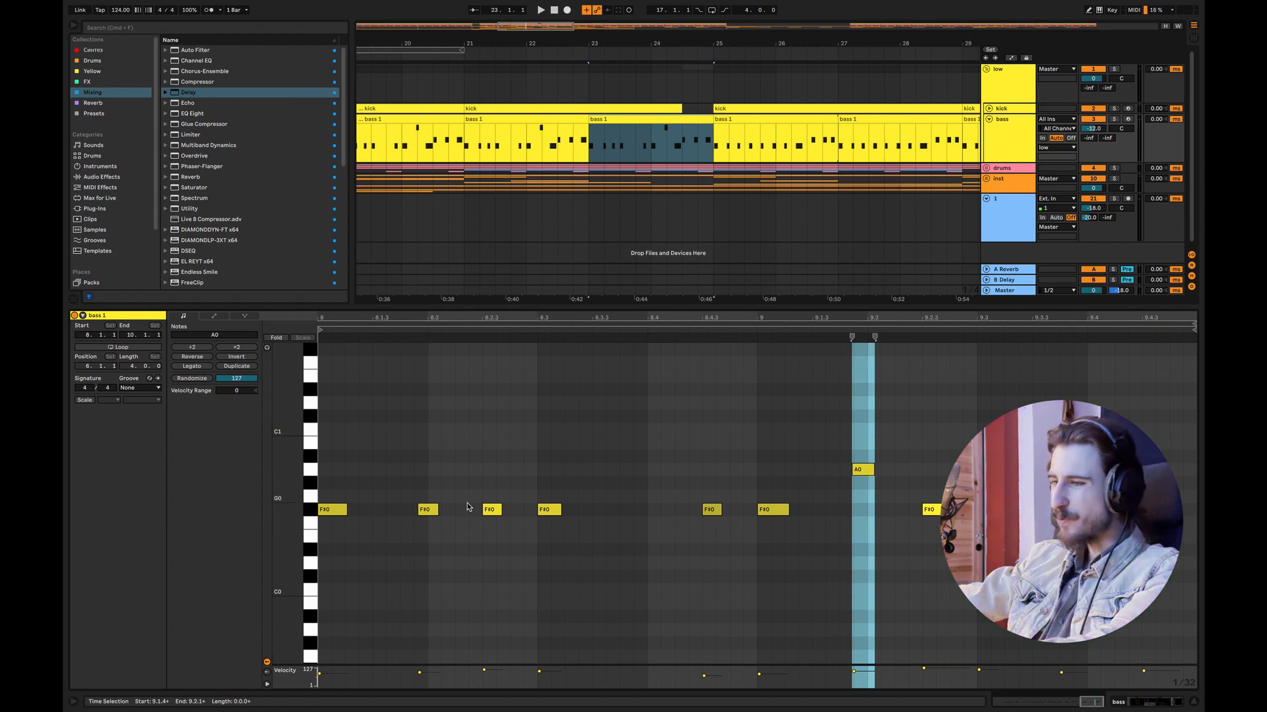
{"action": "left_click", "coordinate": [743, 130]}
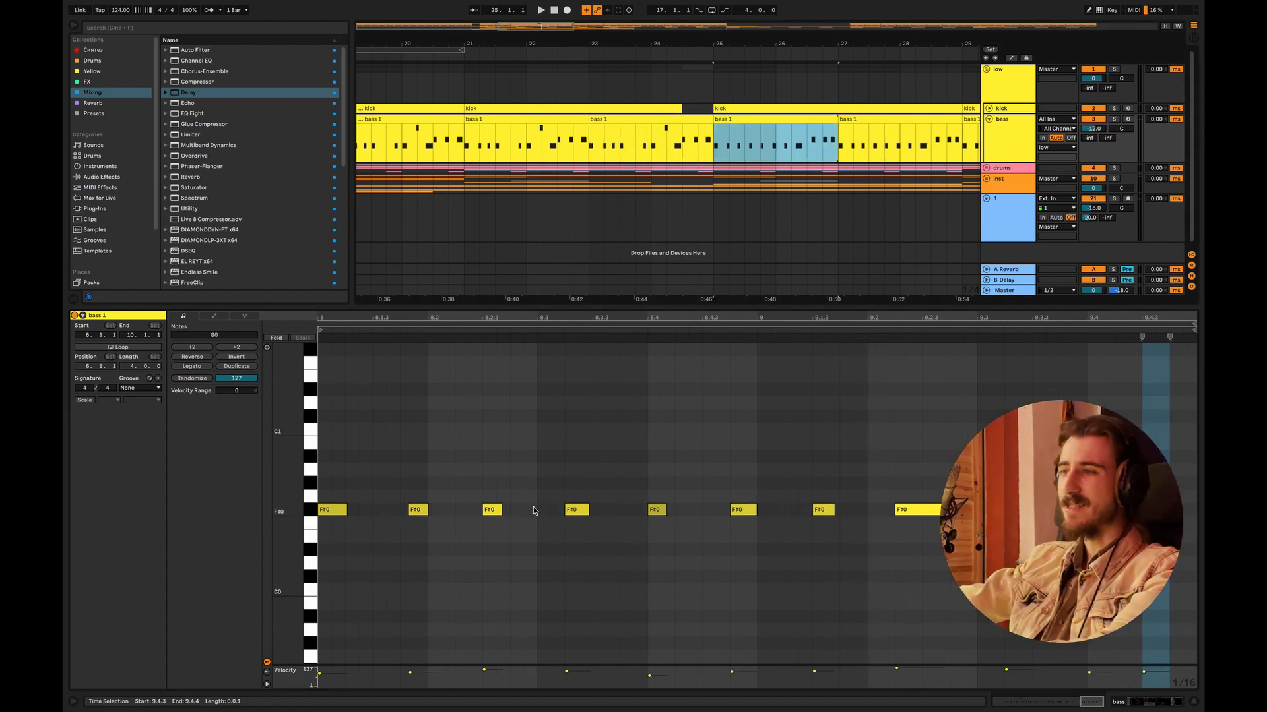
{"action": "left_click", "coordinate": [1195, 700]}
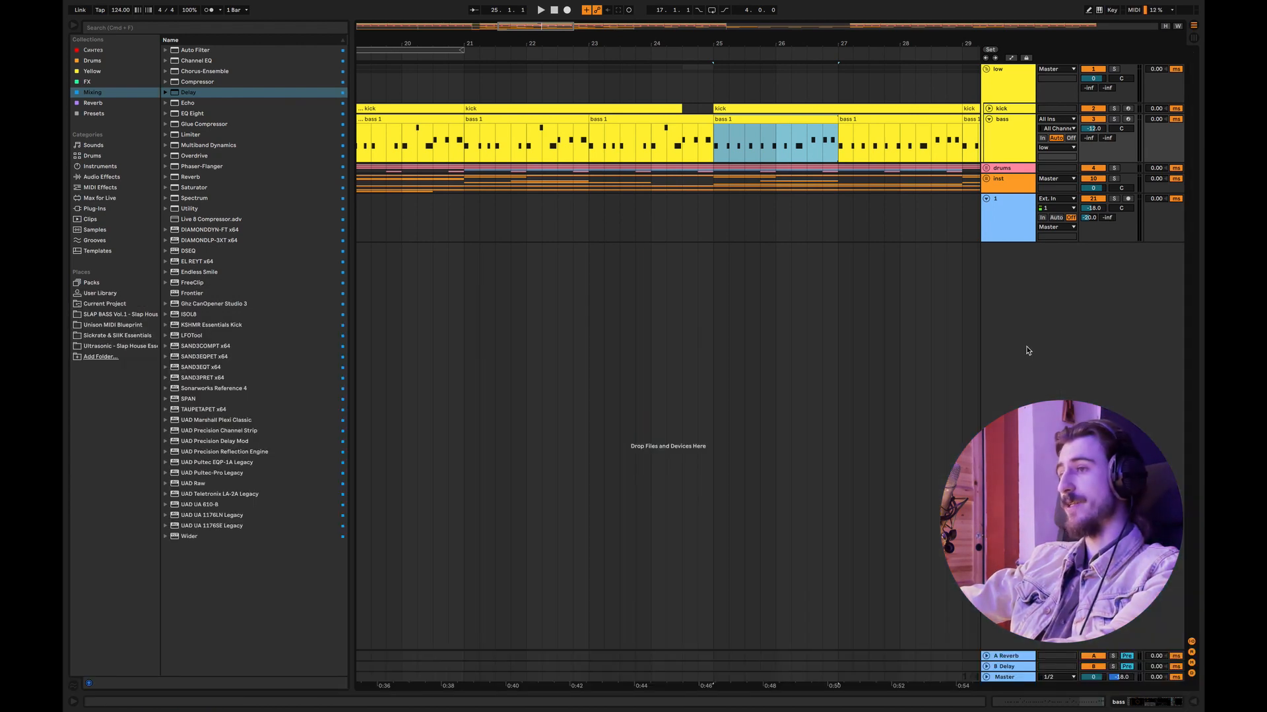
Step: Play the arrangement from bar 23 to hear the bass pattern change at bar 25
{"action": "left_click_drag", "start_coordinate": [521, 27], "coordinate": [548, 73]}
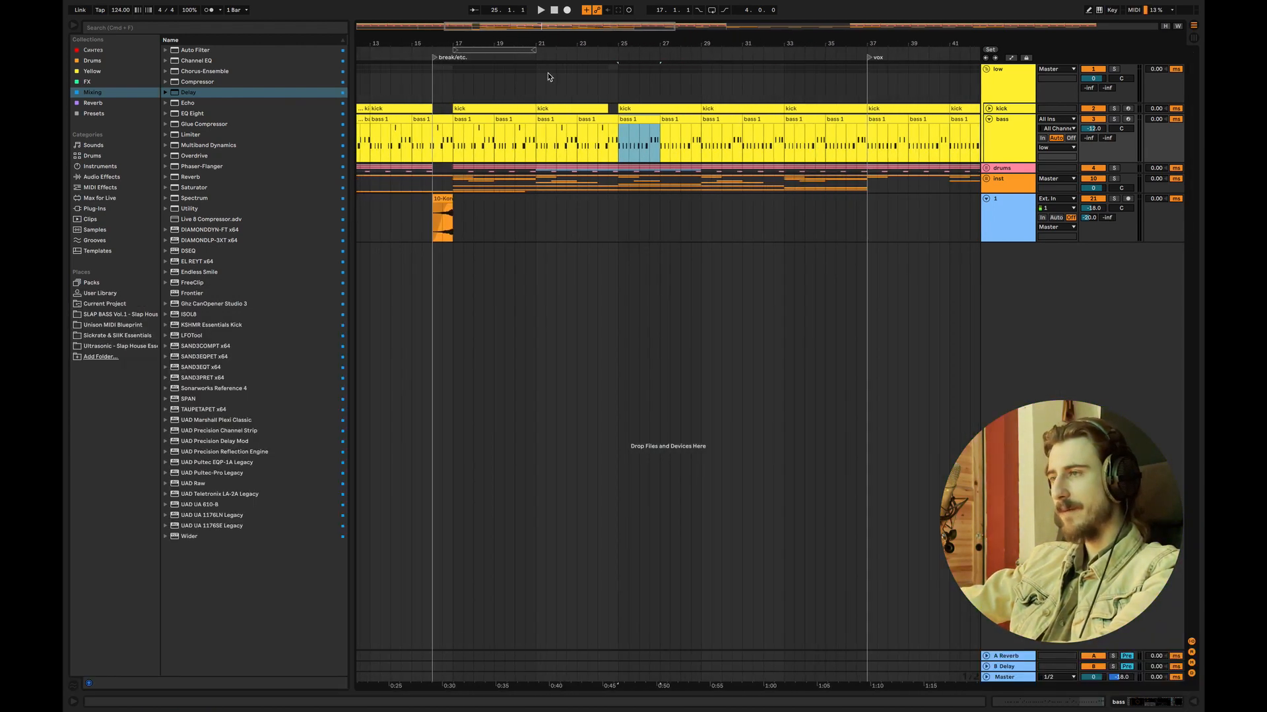
{"action": "left_click", "coordinate": [556, 72]}
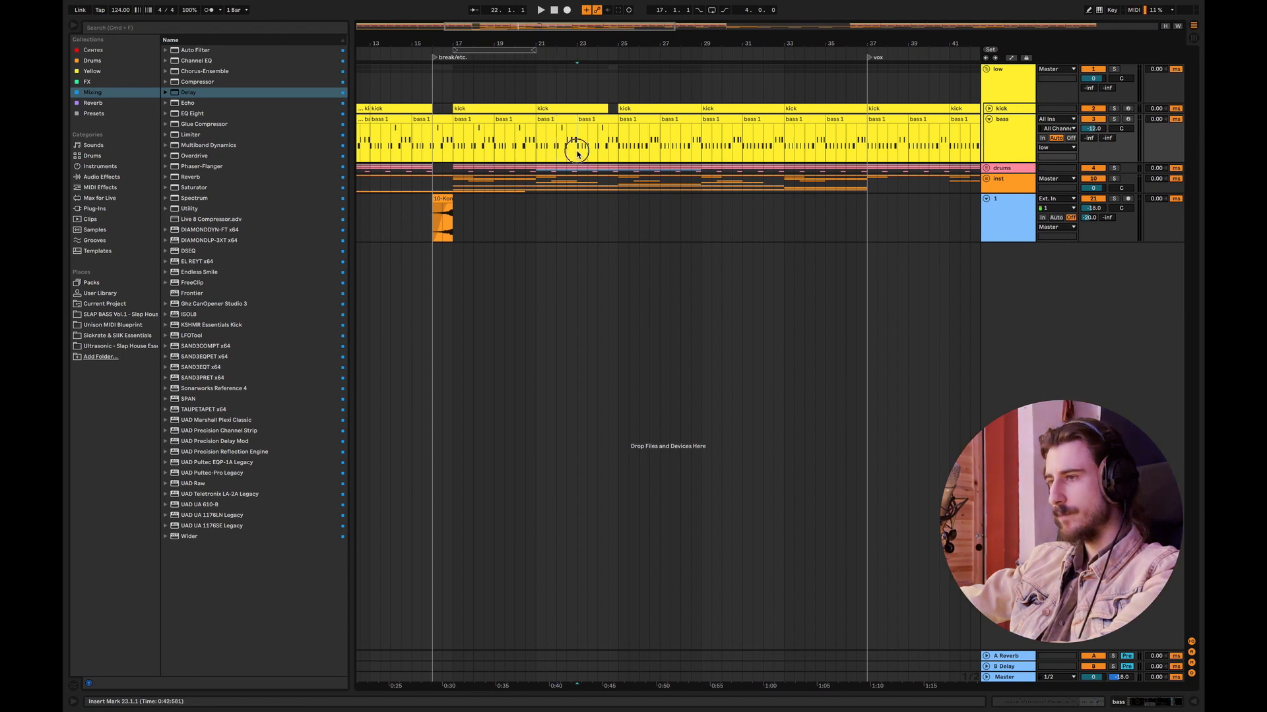
{"action": "left_click", "coordinate": [576, 153]}
{"action": "key", "text": "space"}
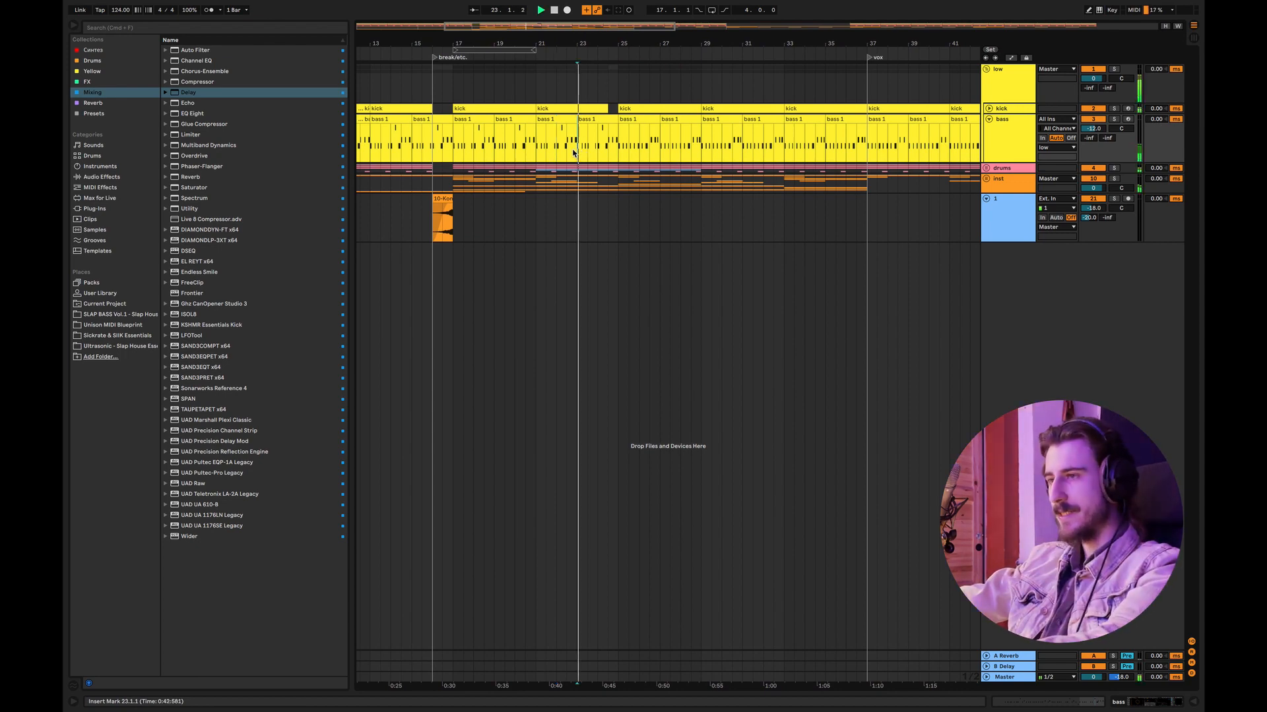
Step: Delete the Ohat clip at bar 21 on the ride track, and assign the drums group's color to its grouped tracks and clips
{"action": "left_click", "coordinate": [987, 168]}
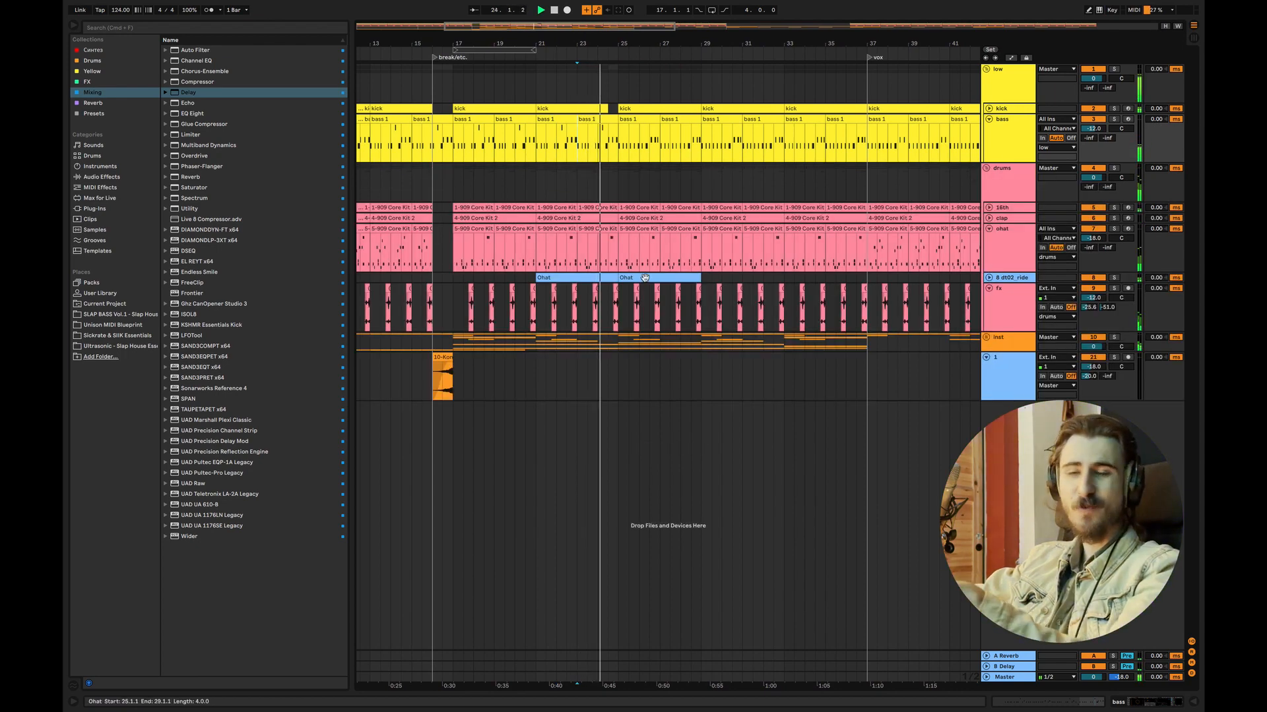
{"action": "left_click", "coordinate": [607, 278]}
{"action": "key", "text": "space"}
{"action": "left_click", "coordinate": [568, 279]}
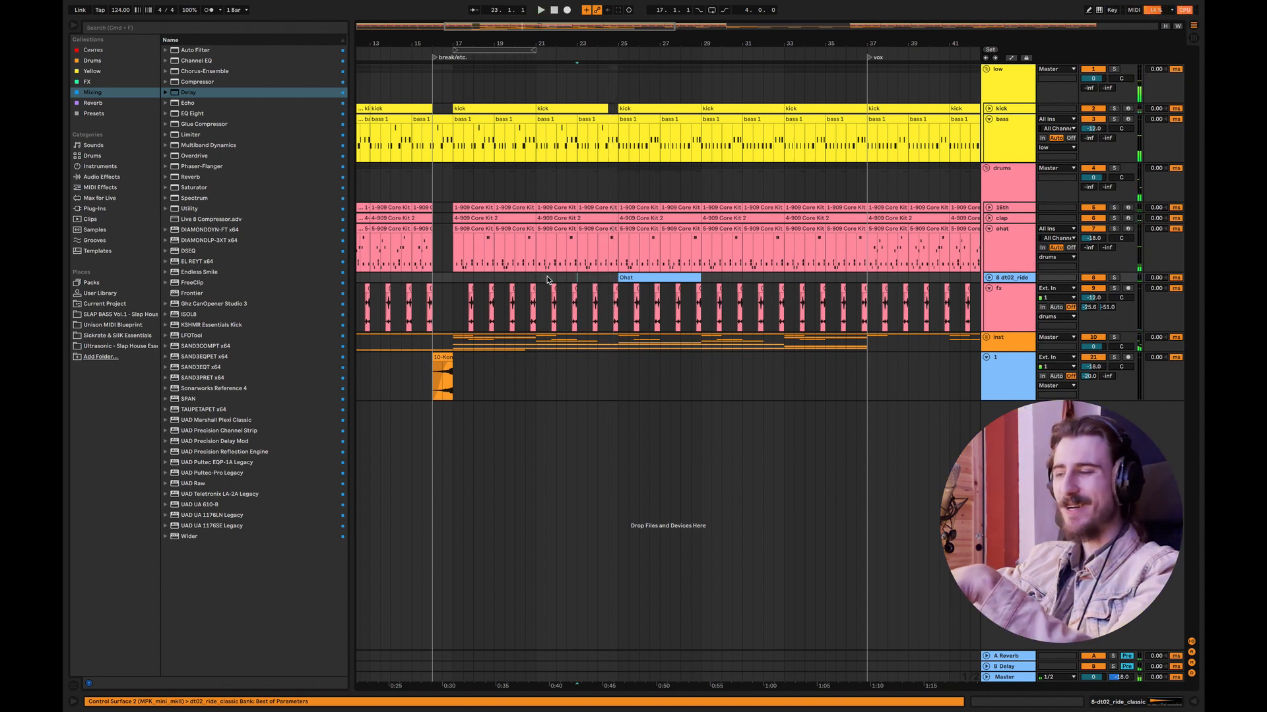
{"action": "left_click", "coordinate": [539, 278]}
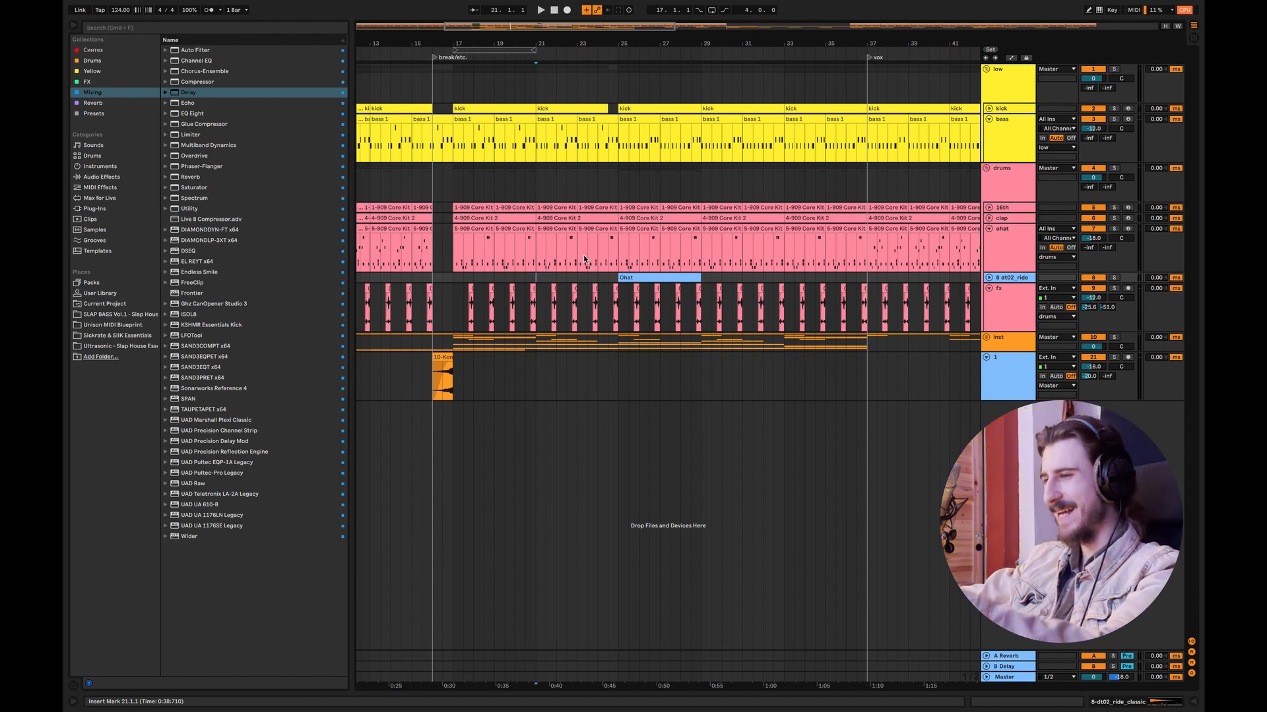
{"action": "right_click", "coordinate": [1007, 189]}
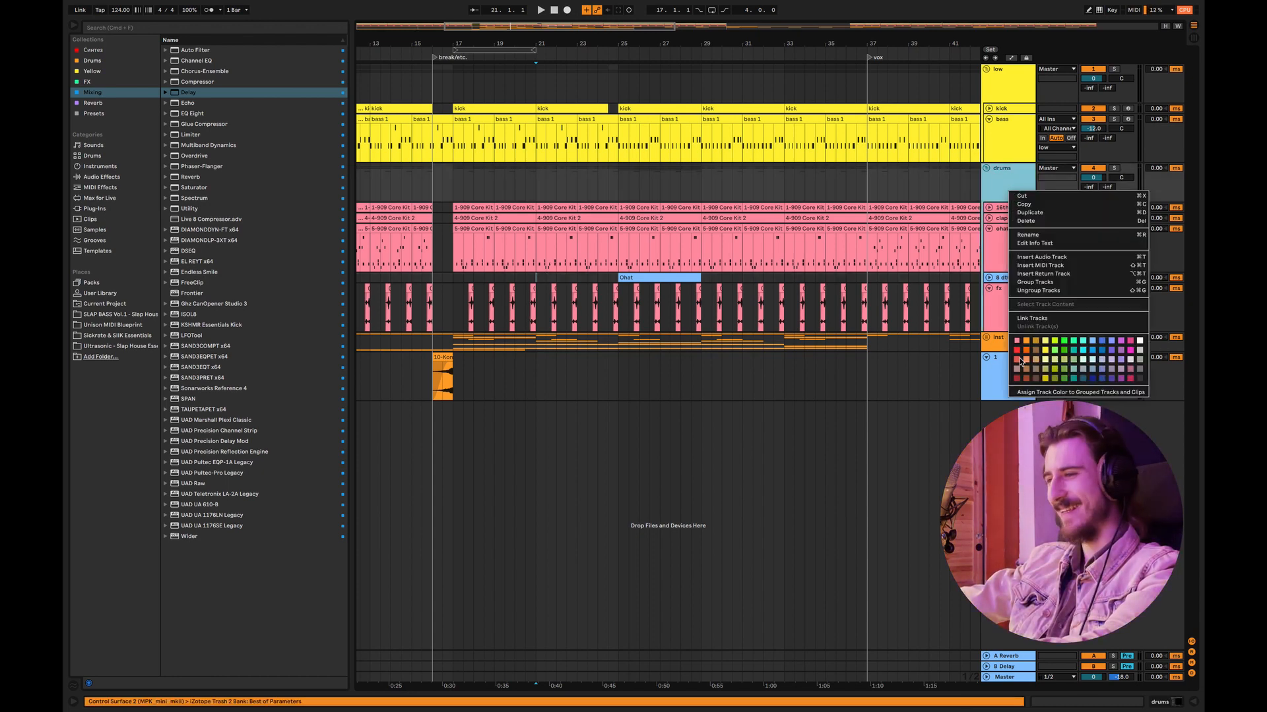
{"action": "left_click", "coordinate": [1054, 433]}
Step: Play from bar 23, and duplicate the bar 25 Ohat clip twice on the ride track to reach bar 37
{"action": "left_click", "coordinate": [578, 280]}
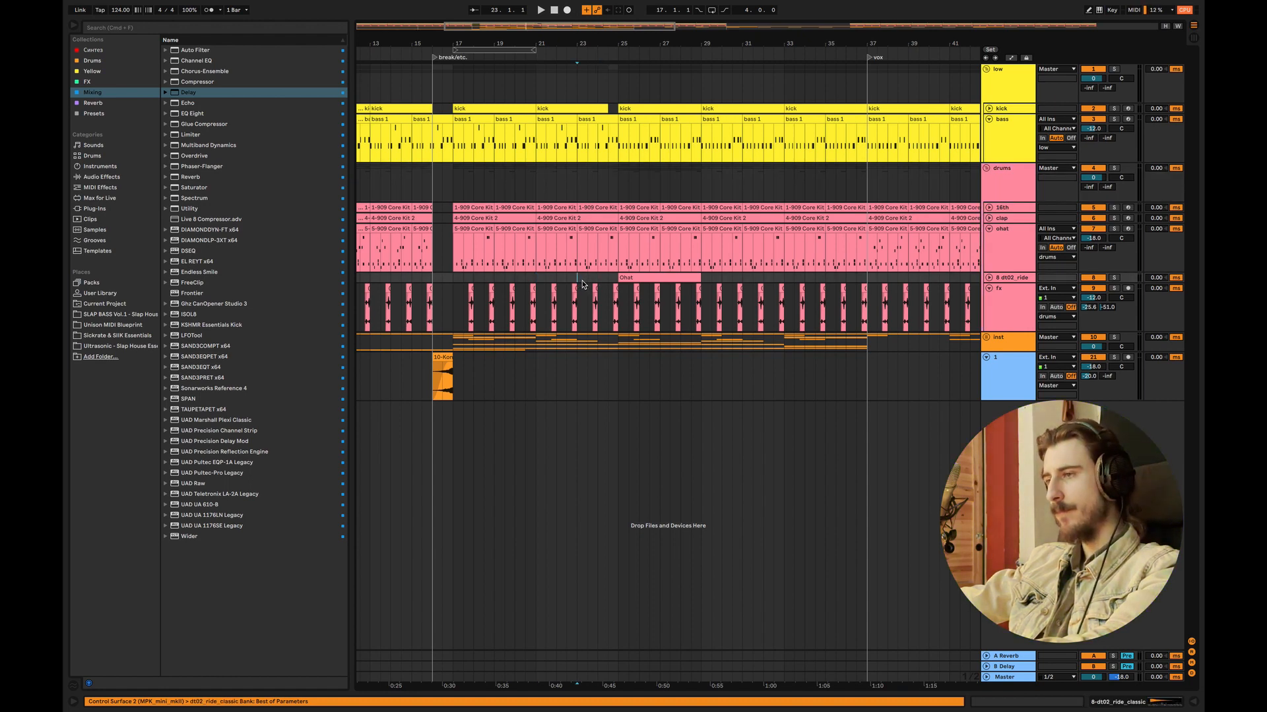
{"action": "key", "text": "space"}
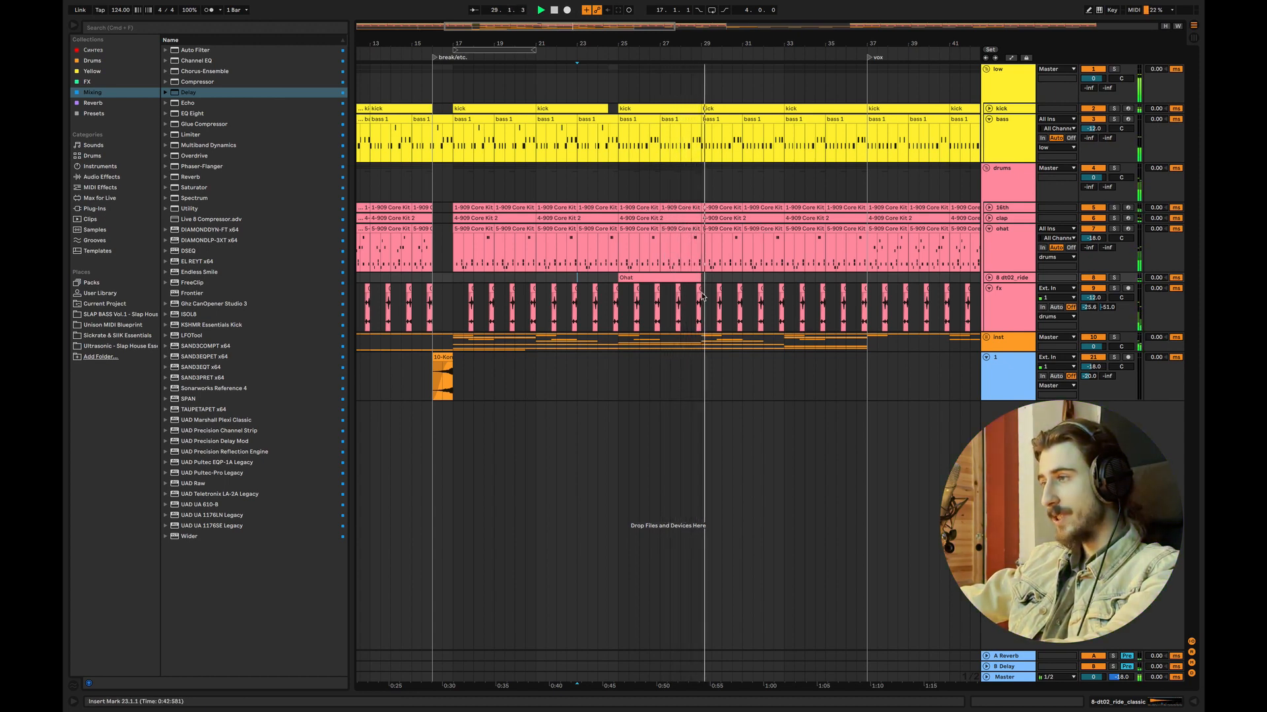
{"action": "key", "text": "super+d"}
{"action": "key", "text": "super+d"}
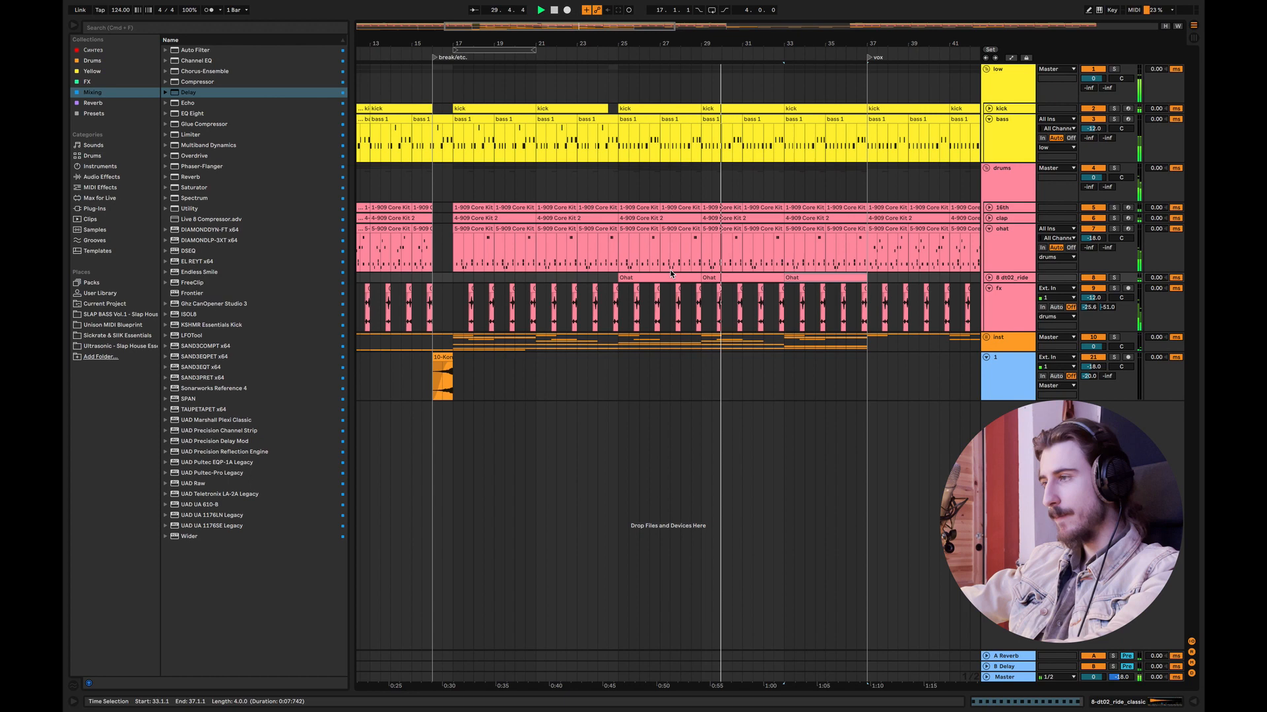
{"action": "left_click", "coordinate": [607, 277]}
{"action": "key", "text": "space"}
Step: Fold the low group and the ohat track, unfold the inst group, and select the piano clip at bar 25
{"action": "left_click", "coordinate": [987, 69]}
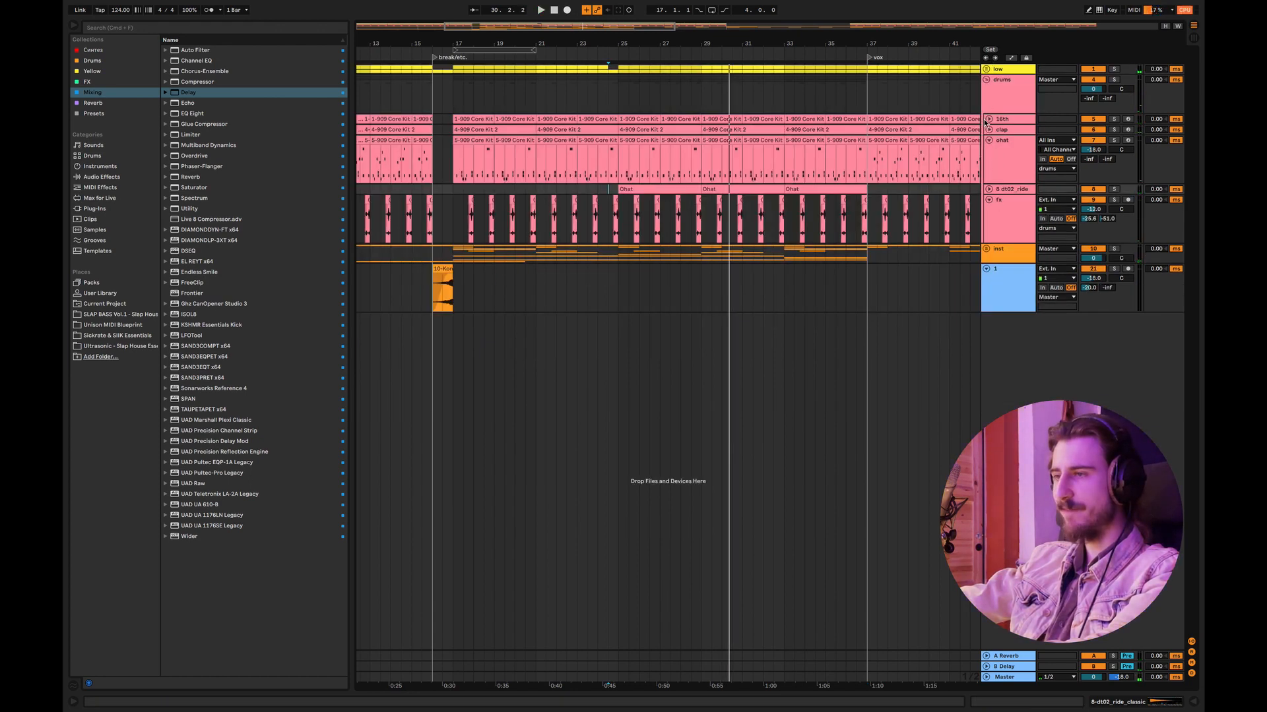
{"action": "left_click", "coordinate": [988, 142]}
{"action": "left_click", "coordinate": [985, 206]}
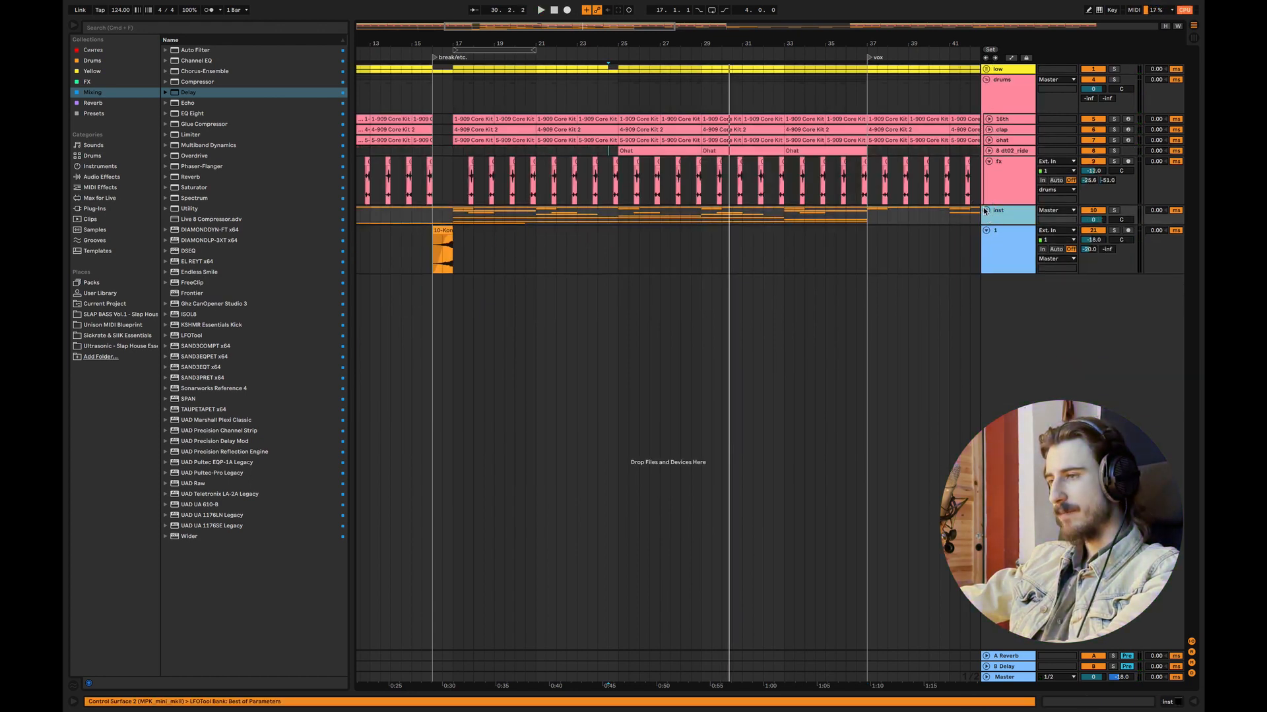
{"action": "left_click", "coordinate": [986, 211]}
{"action": "left_click", "coordinate": [632, 261]}
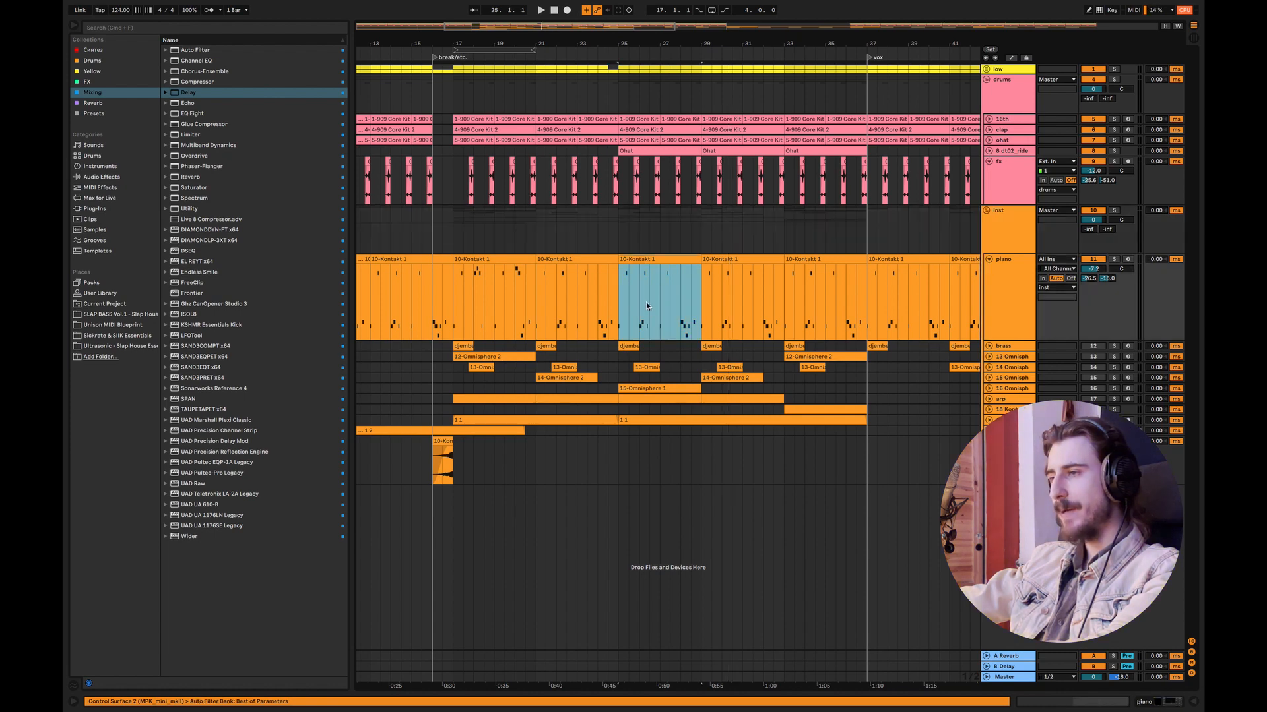
{"action": "left_click_drag", "start_coordinate": [620, 306], "coordinate": [707, 285]}
{"action": "left_click_drag", "start_coordinate": [702, 263], "coordinate": [700, 264]}
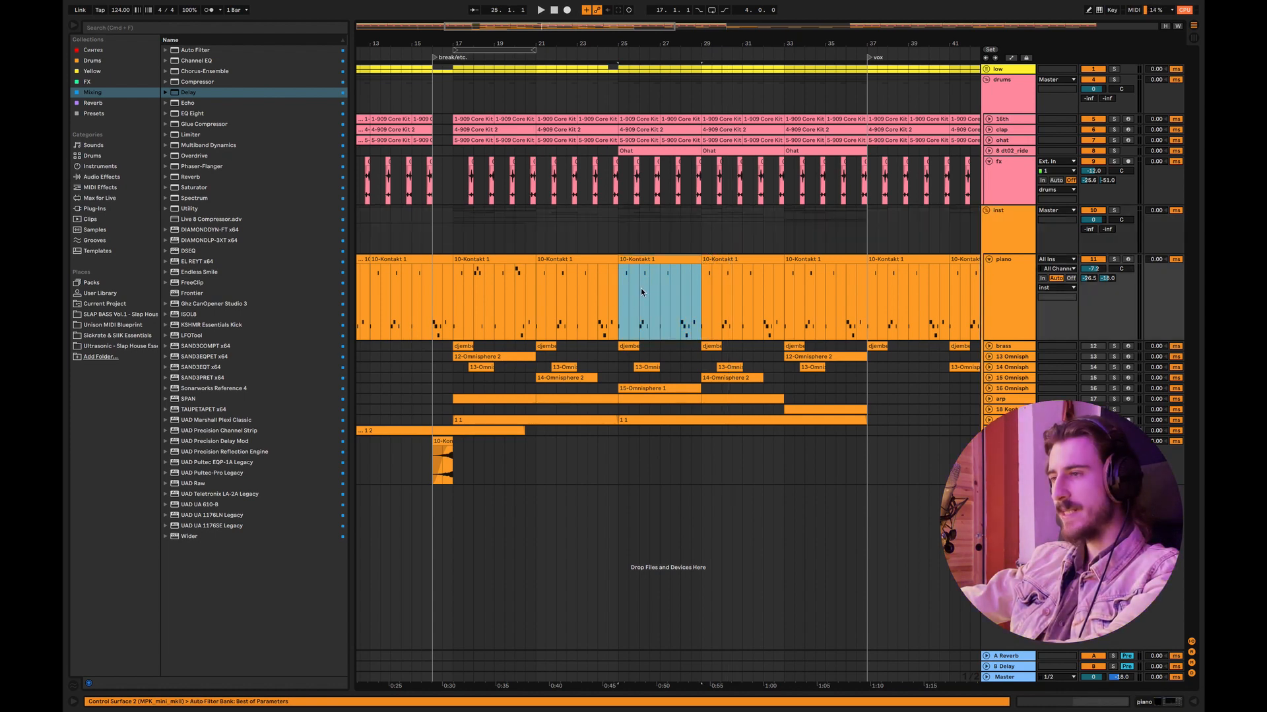
{"action": "left_click_drag", "start_coordinate": [619, 295], "coordinate": [697, 254]}
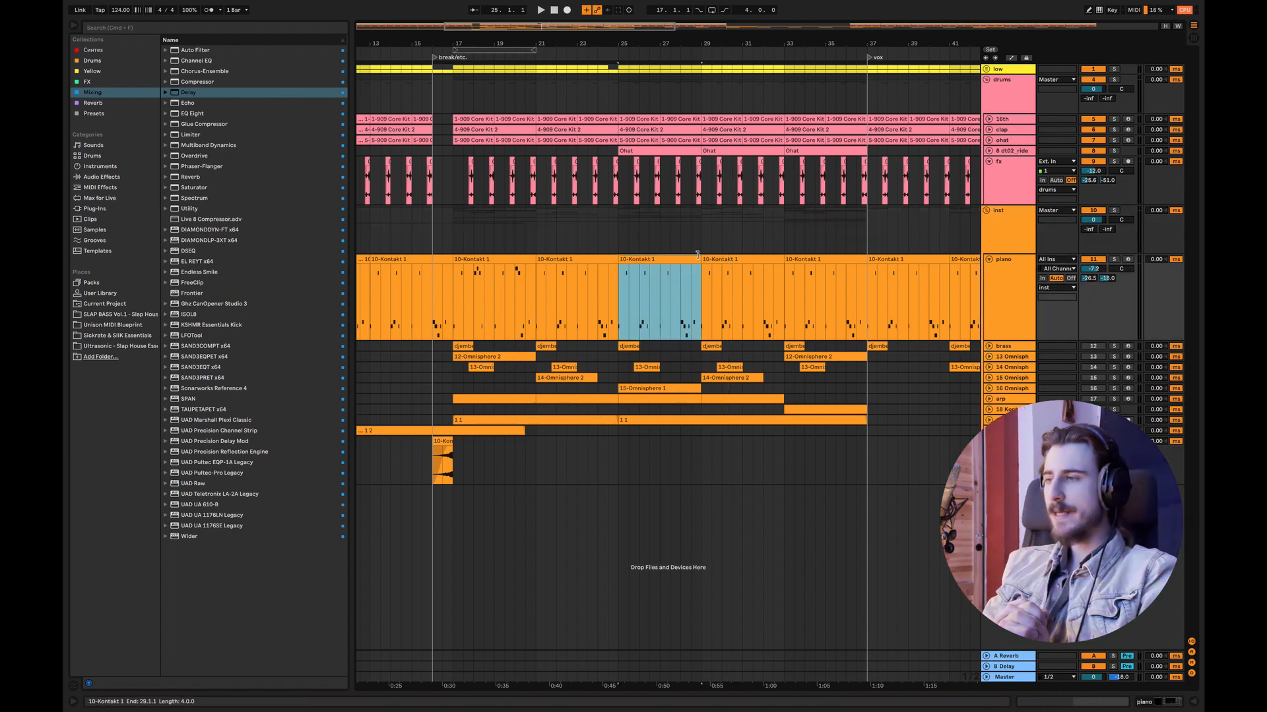